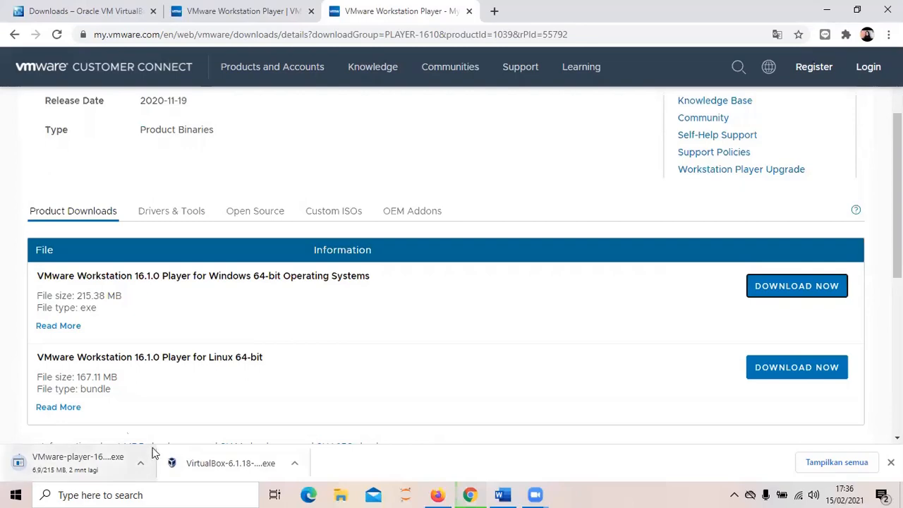
# Step: Switch to Firefox, which shows the Google results for 'sas university'
pyautogui.click(435, 494)
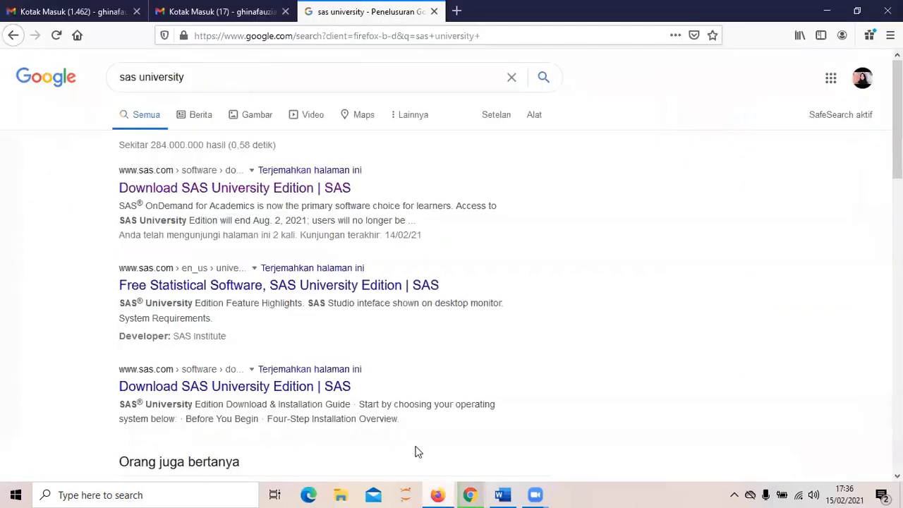
# Step: Search 'sas university' and open the 'Download SAS University Edition | SAS' page
pyautogui.click(202, 35)
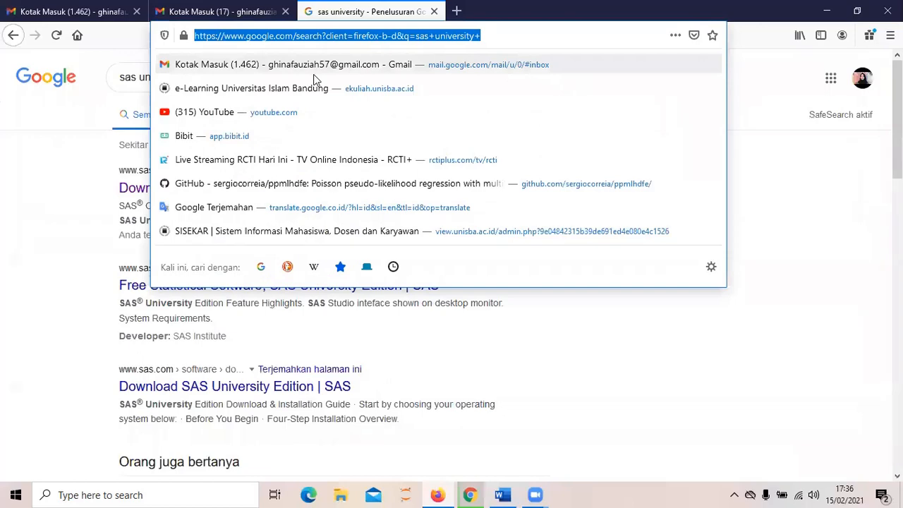
pyautogui.write('sas u')
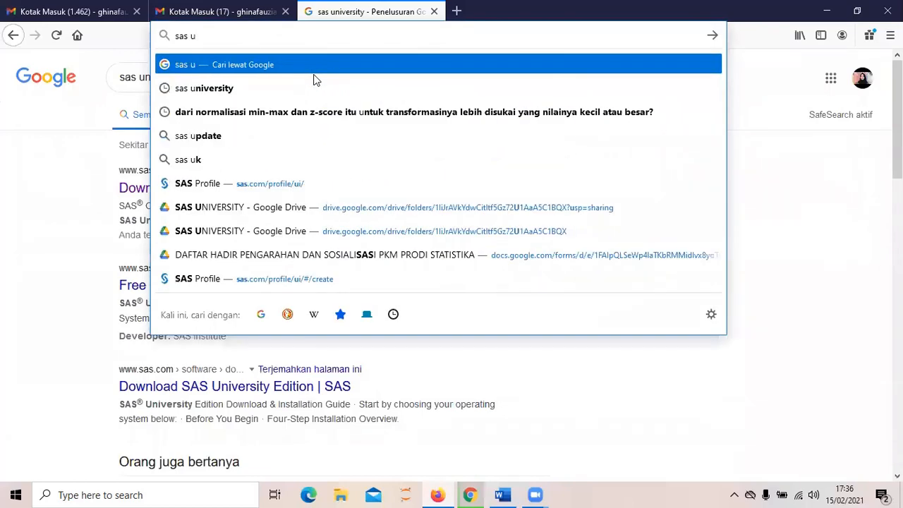
pyautogui.press('Down')
pyautogui.press('Return')
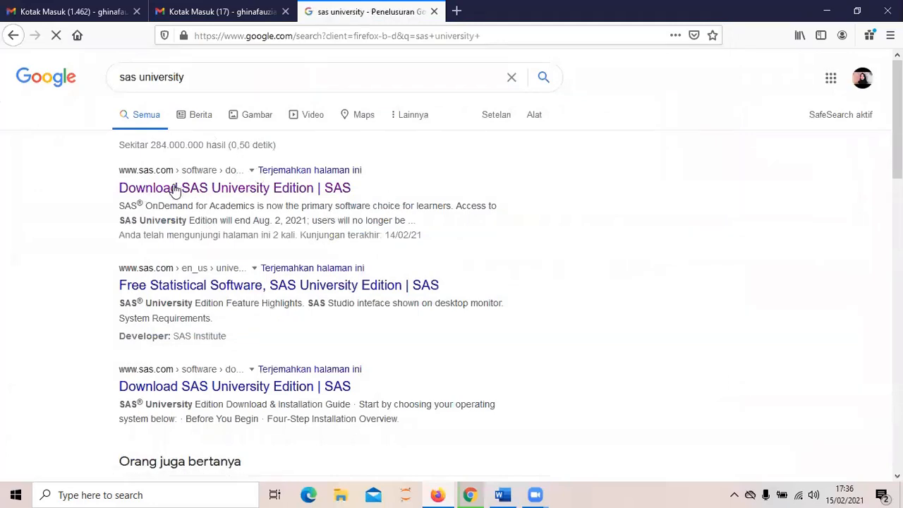
pyautogui.click(175, 189)
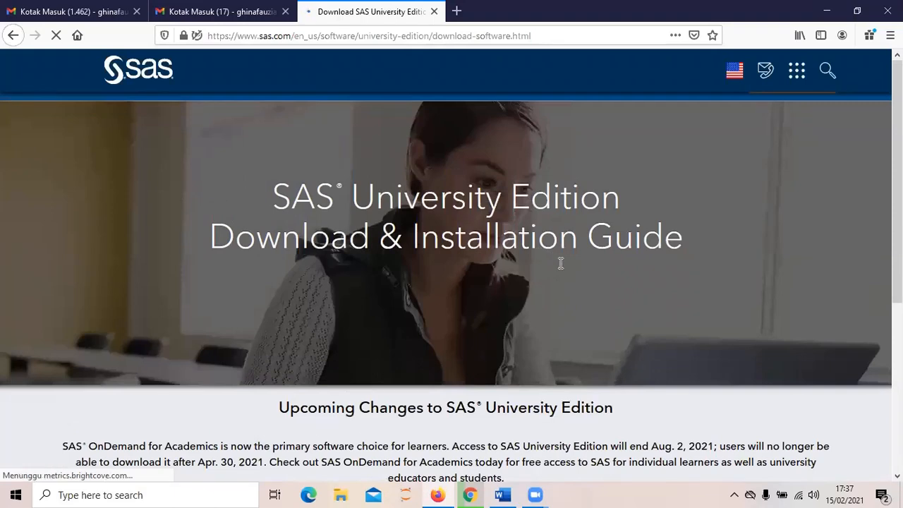
pyautogui.scroll(-4, 561, 263)
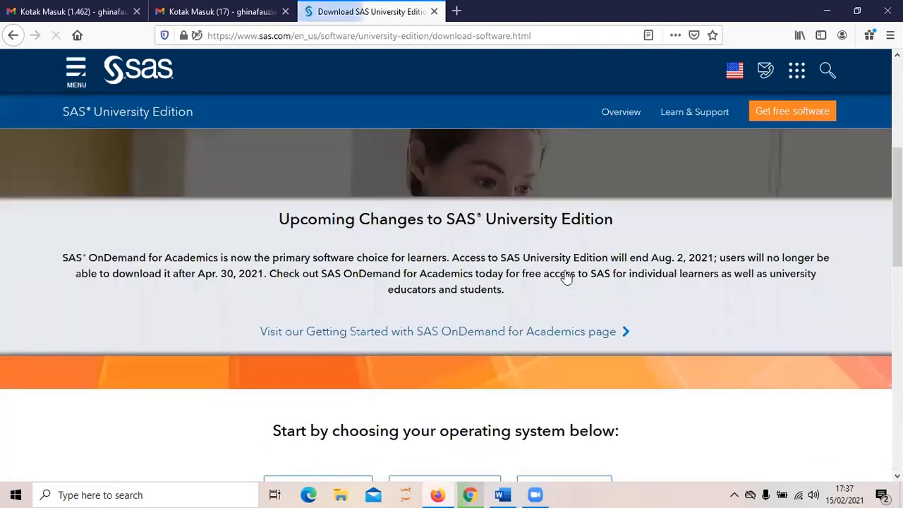
pyautogui.scroll(-4, 566, 276)
pyautogui.scroll(-4, 564, 276)
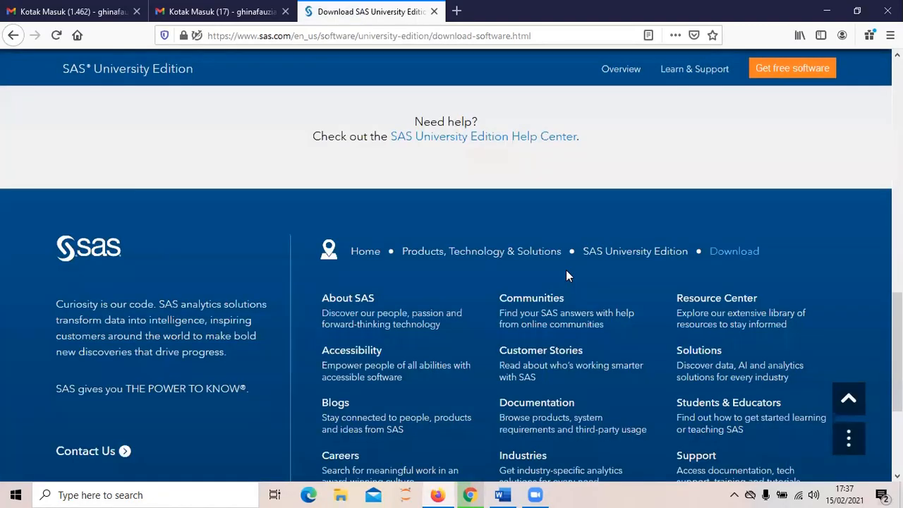
pyautogui.scroll(5, 566, 269)
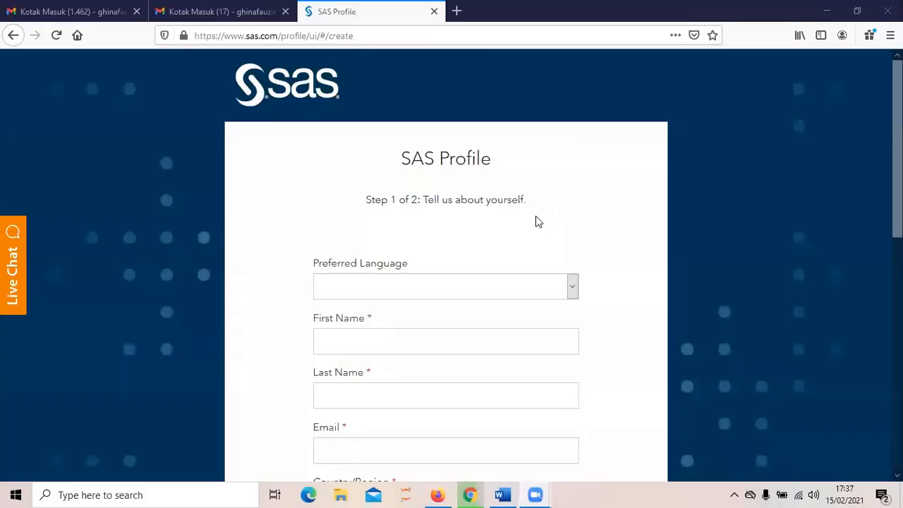
# Step: Set the preferred language on the SAS Profile form to English
pyautogui.scroll(-2, 538, 216)
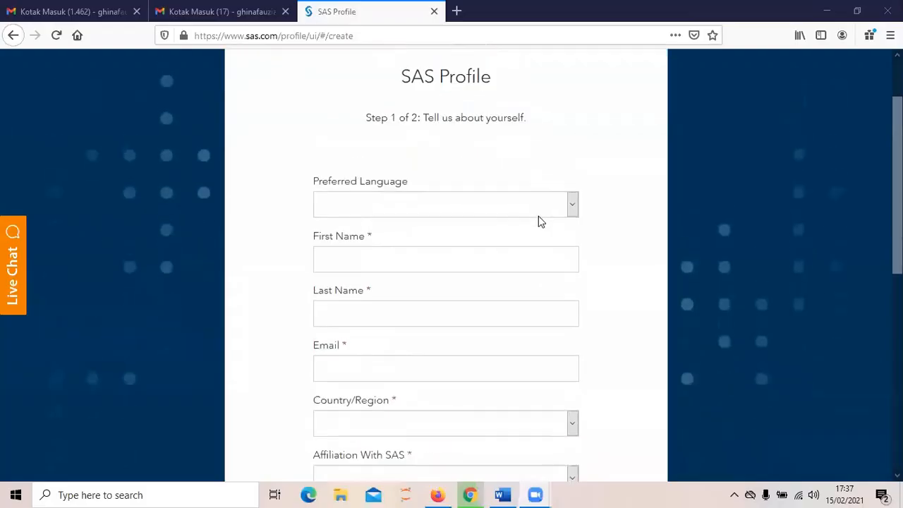
pyautogui.scroll(2, 540, 214)
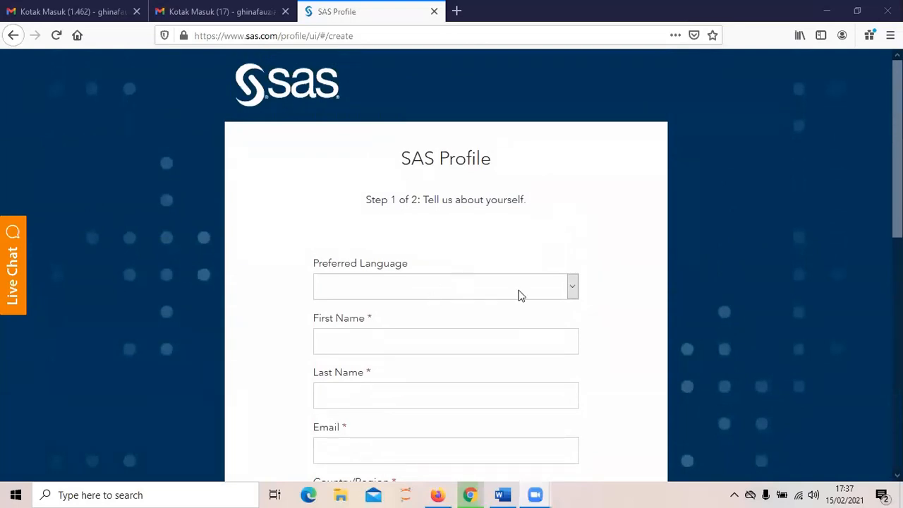
pyautogui.click(571, 286)
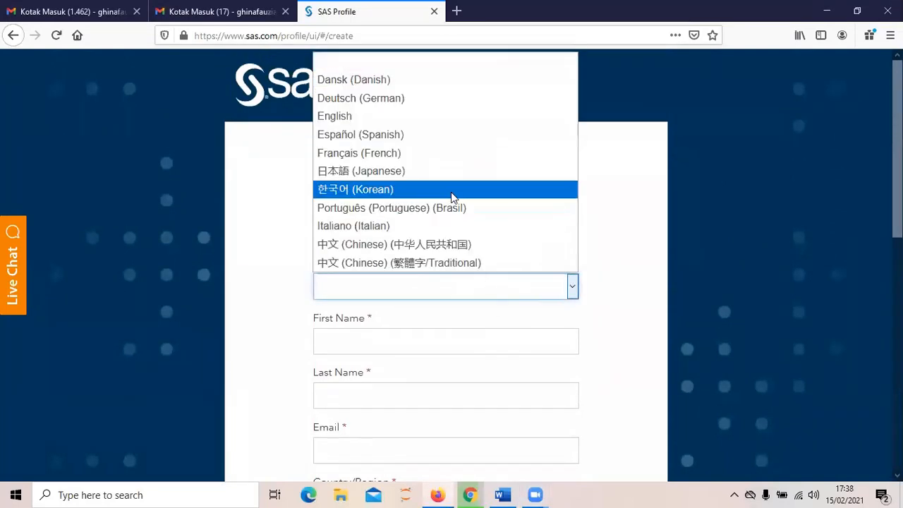
pyautogui.click(431, 116)
pyautogui.scroll(-2, 438, 323)
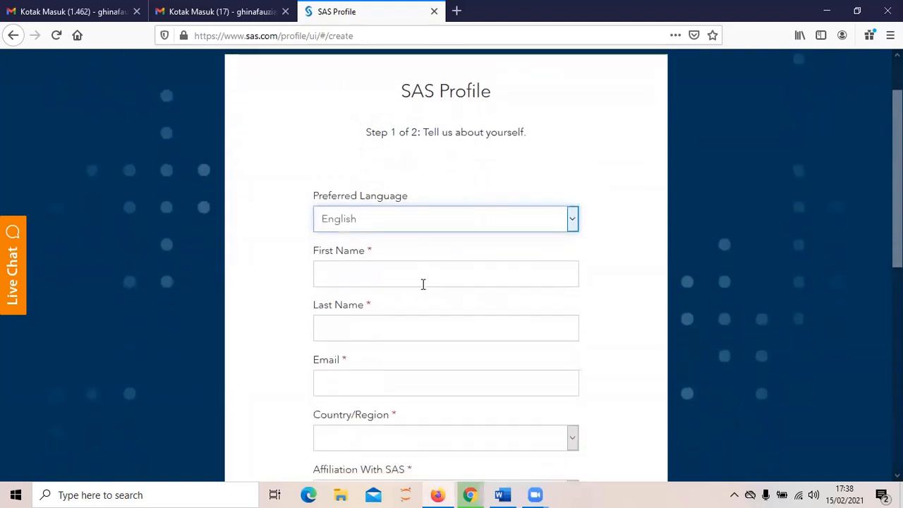
# Step: Fill in the user's first name, last name and Gmail address
pyautogui.click(452, 286)
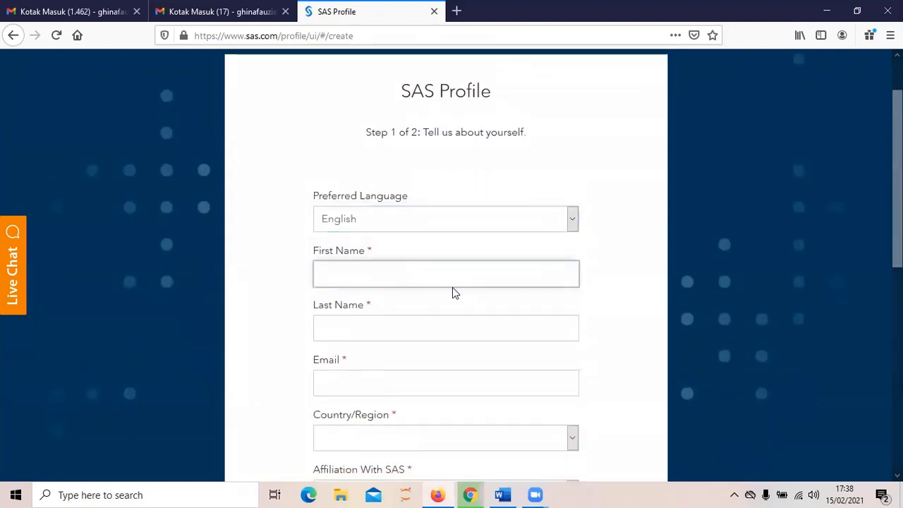
pyautogui.click(445, 325)
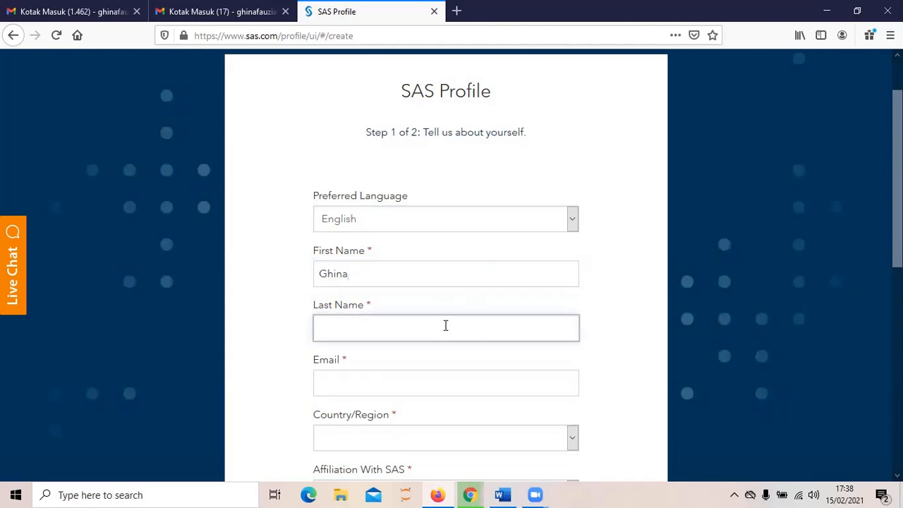
pyautogui.click(429, 385)
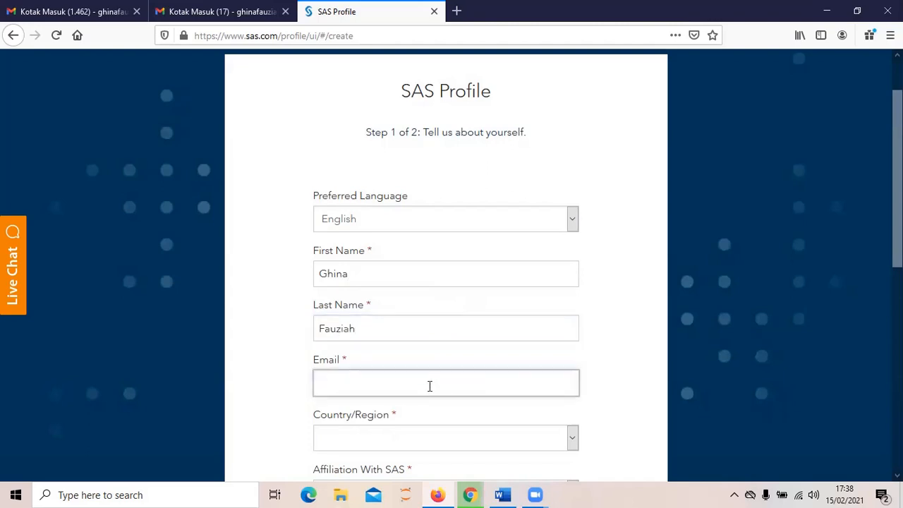
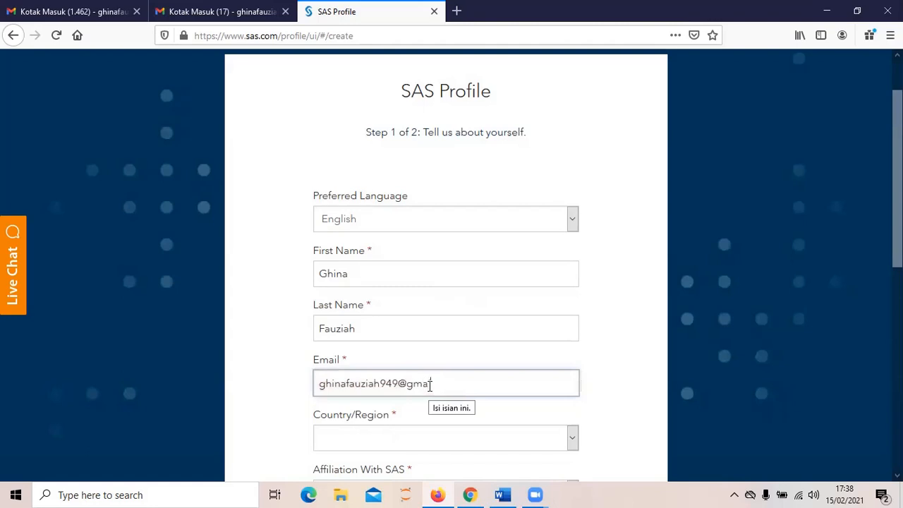
pyautogui.scroll(-1, 451, 352)
pyautogui.scroll(-2, 472, 337)
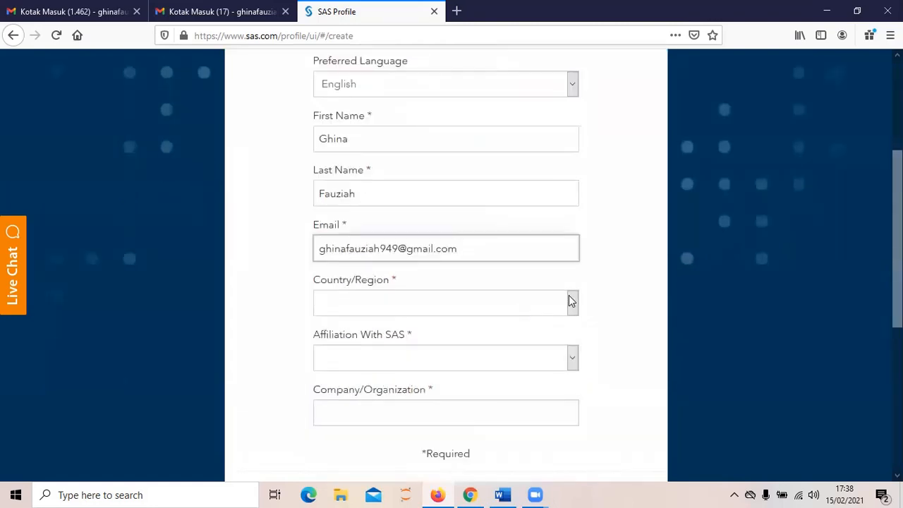
# Step: Set the country to Indonesia and the affiliation with SAS to Just Browsing
pyautogui.click(571, 302)
pyautogui.scroll(-20, 498, 201)
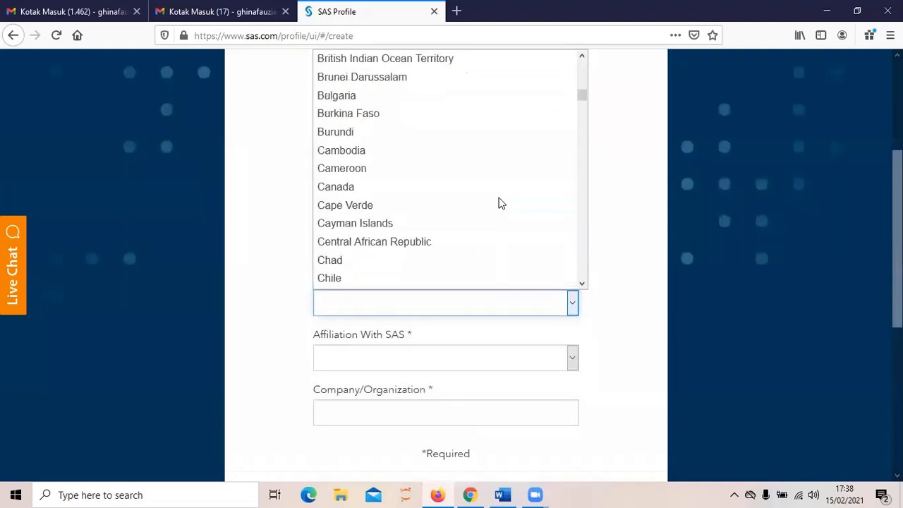
pyautogui.scroll(-5, 499, 202)
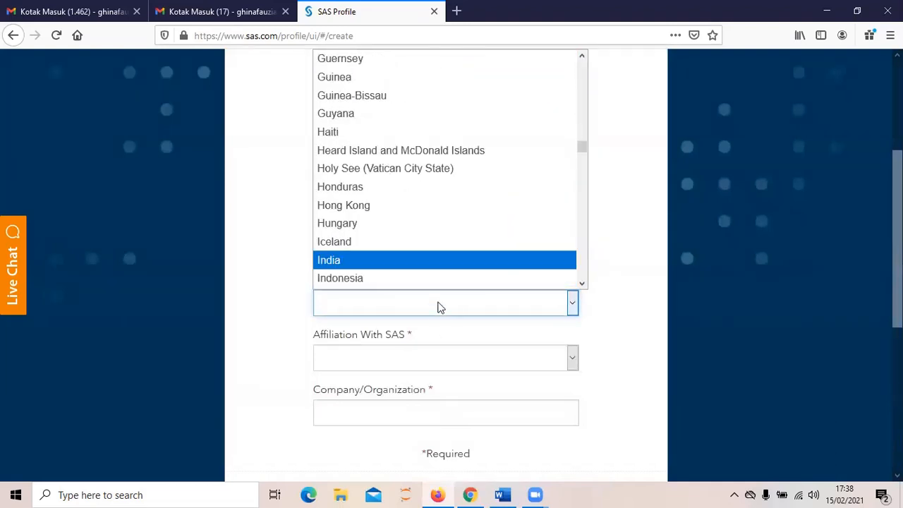
pyautogui.click(440, 268)
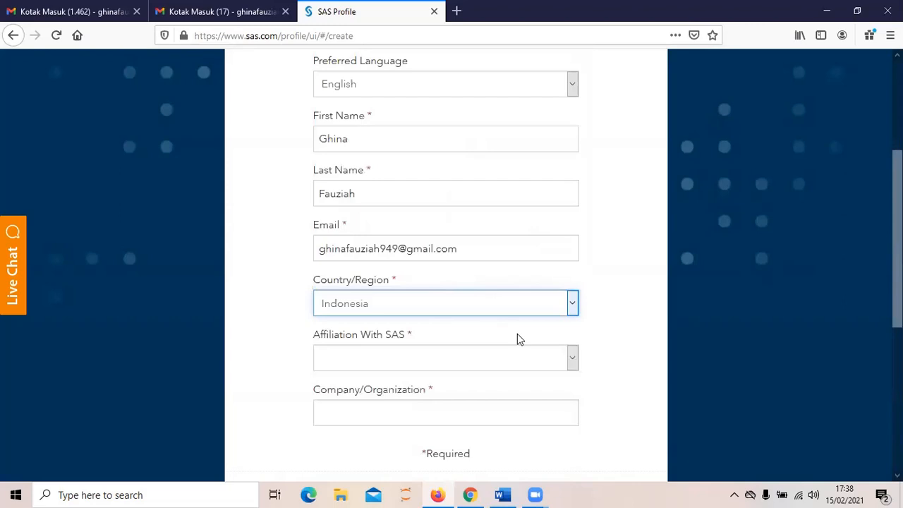
pyautogui.click(573, 360)
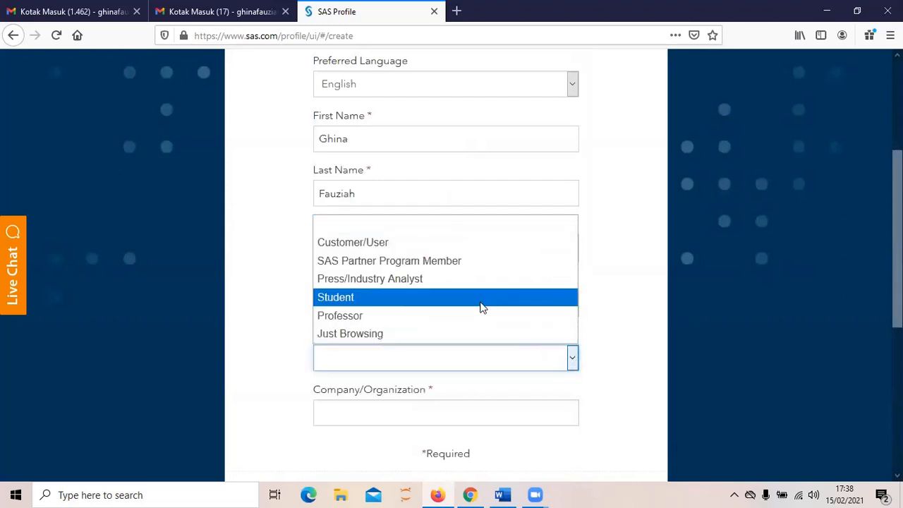
pyautogui.click(469, 335)
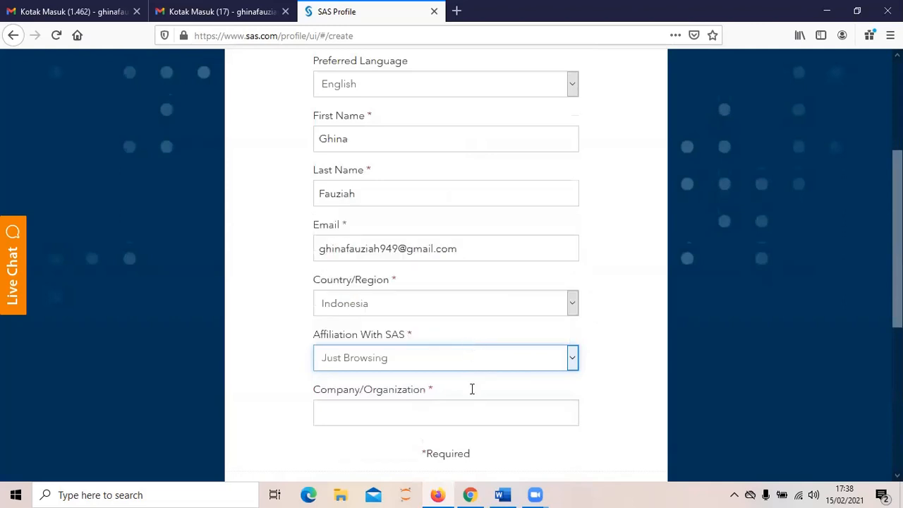
pyautogui.scroll(-2, 472, 389)
# Step: Enter Universitas Islam Bandung as the organization and agree to the terms of use
pyautogui.click(550, 283)
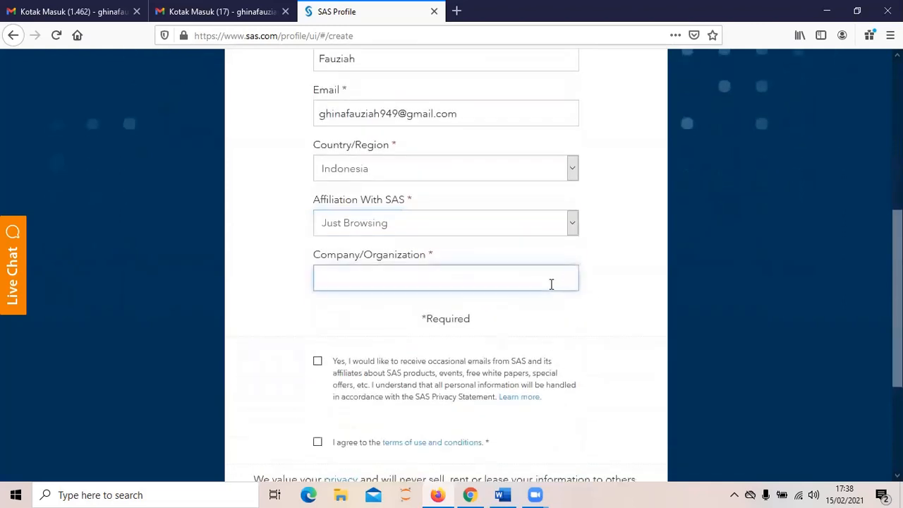
pyautogui.write('univer')
pyautogui.press('BackSpace')
pyautogui.press('BackSpace')
pyautogui.press('BackSpace')
pyautogui.press('BackSpace')
pyautogui.press('BackSpace')
pyautogui.press('BackSpace')
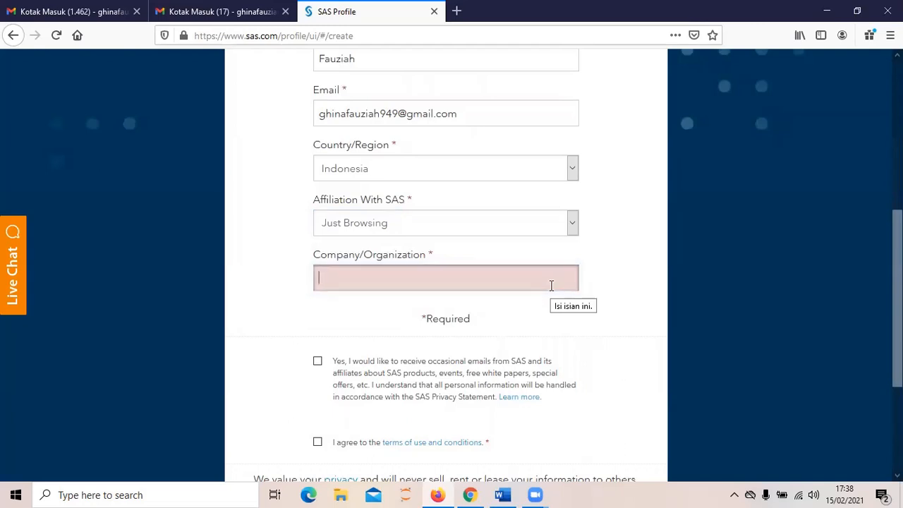
pyautogui.write('Univer')
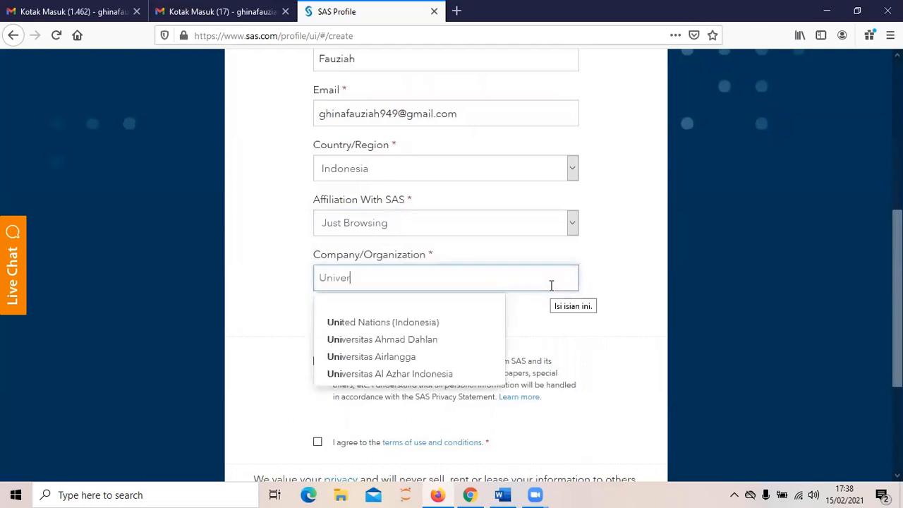
pyautogui.write('sitas Is')
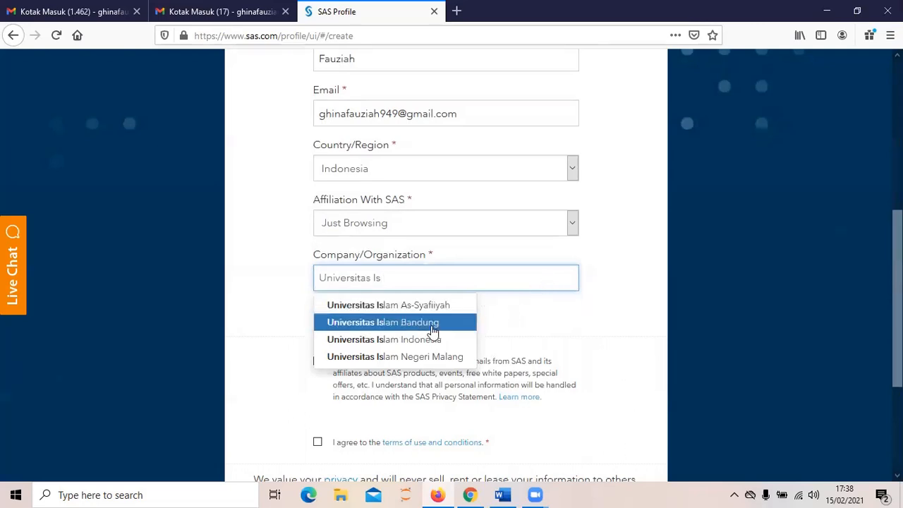
pyautogui.click(432, 322)
pyautogui.scroll(-2, 485, 265)
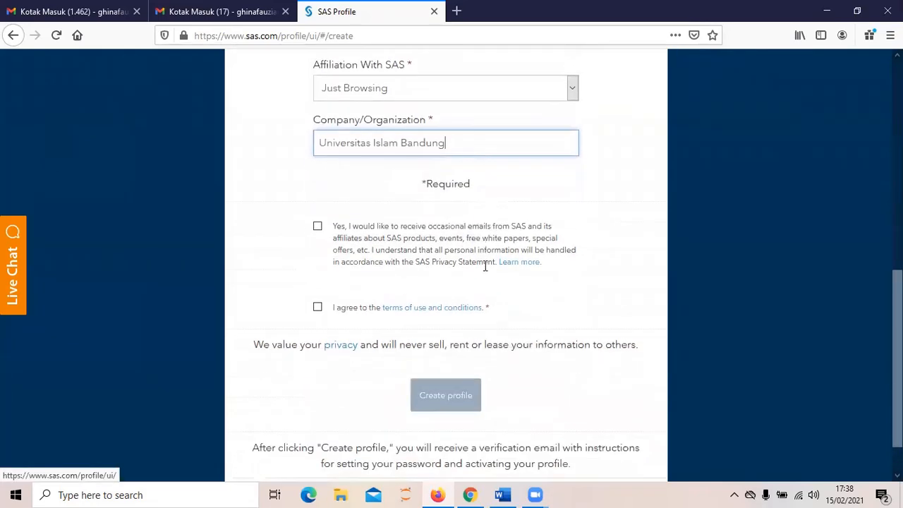
pyautogui.scroll(-1, 485, 266)
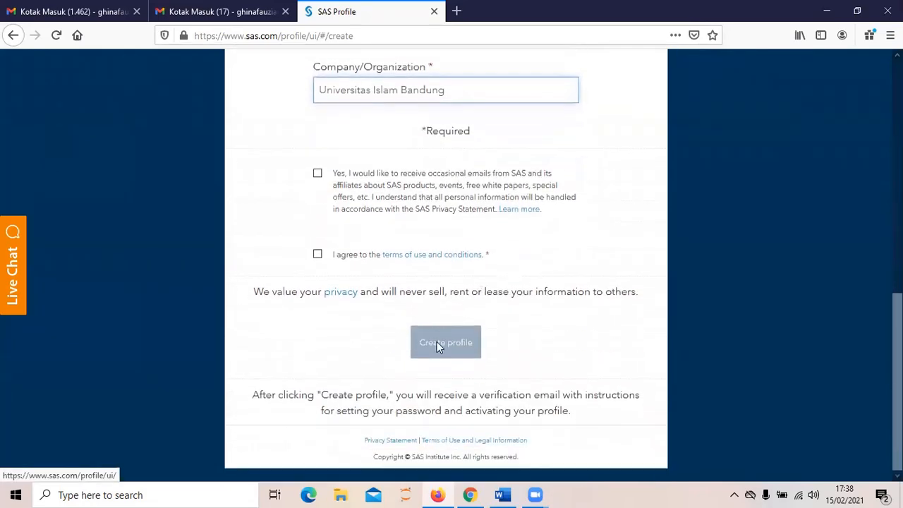
pyautogui.click(317, 256)
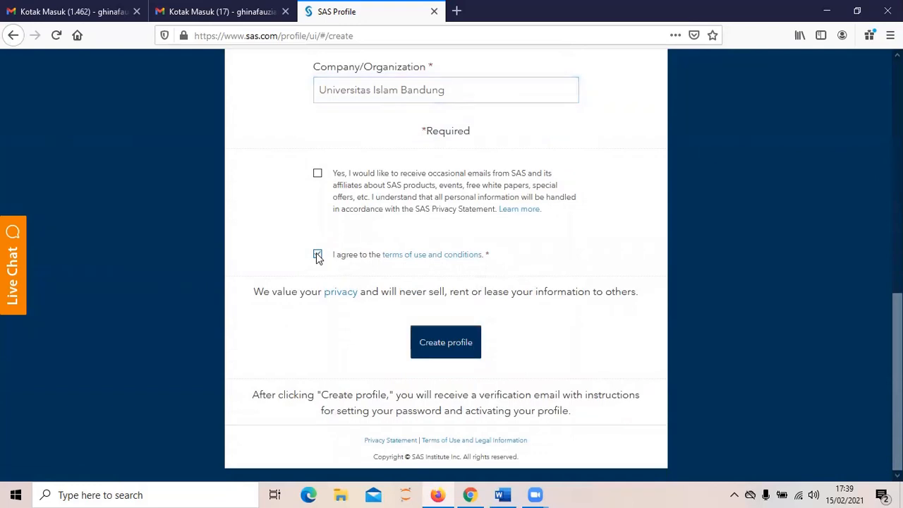
# Step: Submit the form with Create profile to create the SAS Profile
pyautogui.click(447, 346)
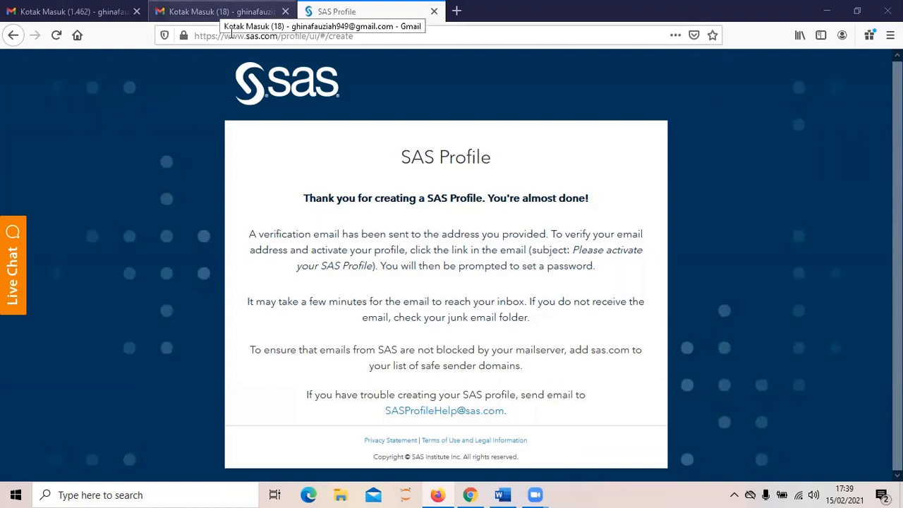
# Step: In Gmail, open the 'Please activate your SAS Profile' e-mail and follow its activation link
pyautogui.click(222, 12)
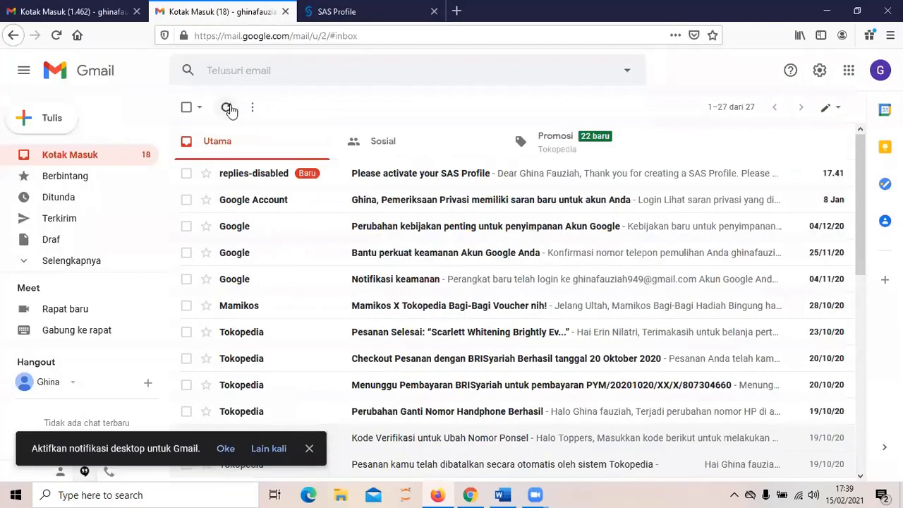
pyautogui.click(229, 111)
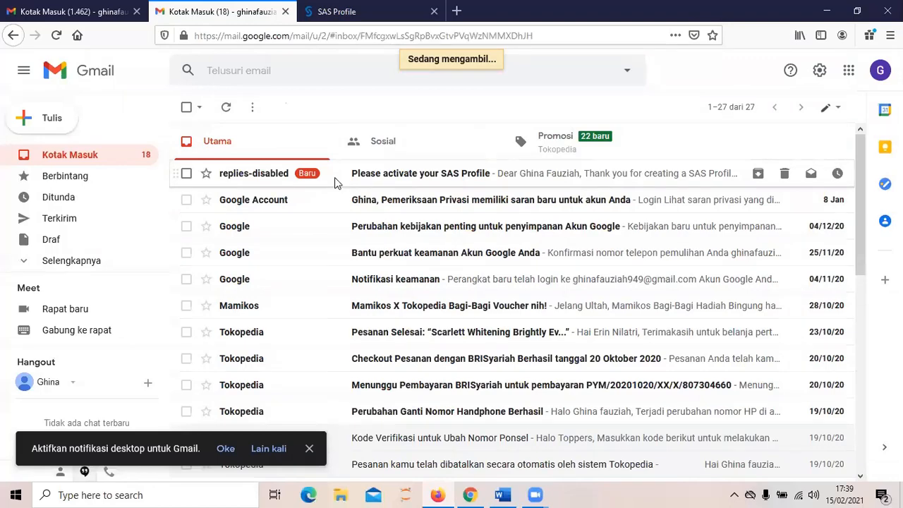
pyautogui.click(337, 185)
pyautogui.scroll(-4, 398, 303)
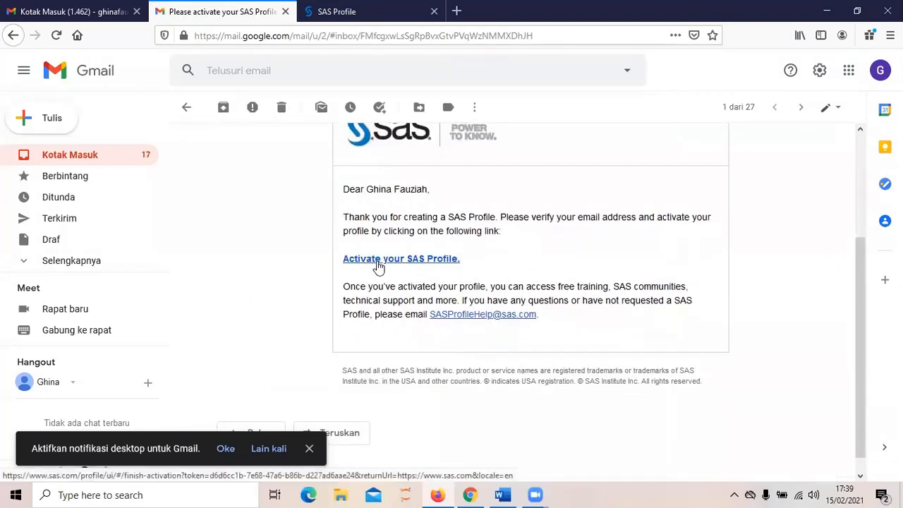
pyautogui.click(379, 261)
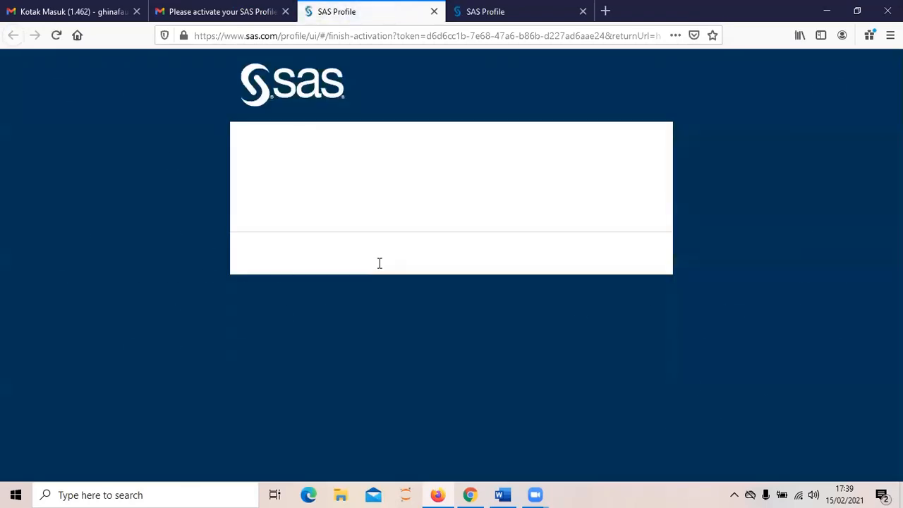
# Step: Set and confirm the new SAS Profile password, then continue past the activation page
pyautogui.click(380, 281)
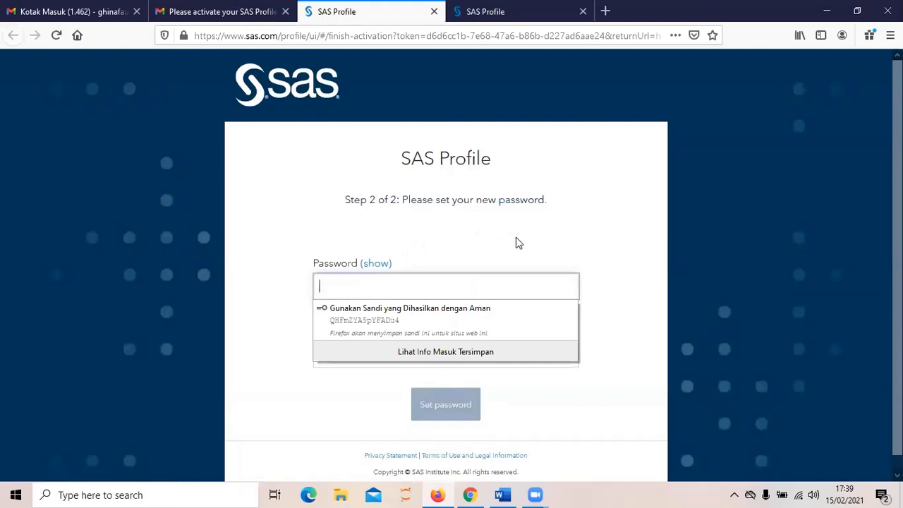
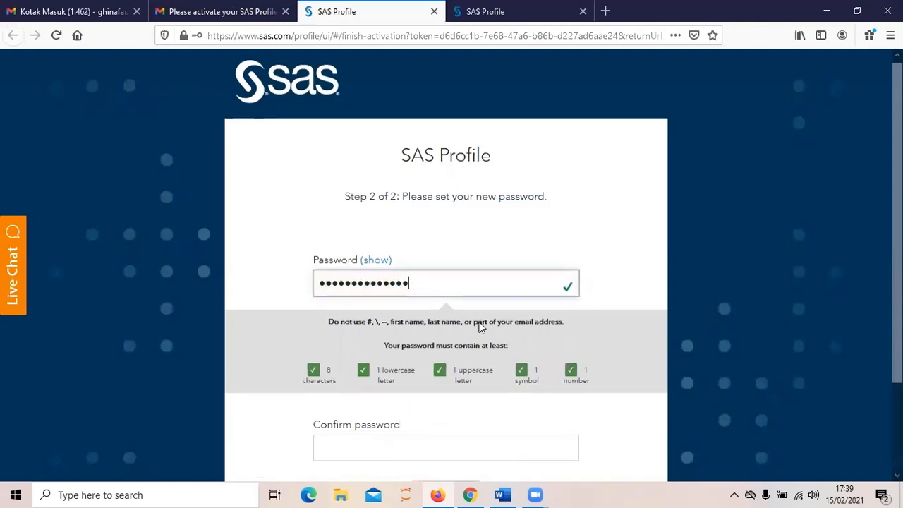
pyautogui.scroll(-3, 472, 332)
pyautogui.click(466, 338)
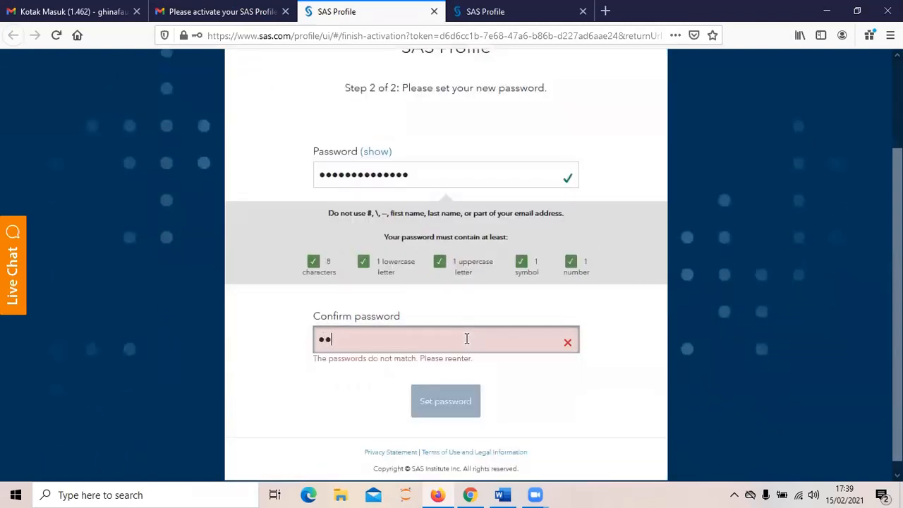
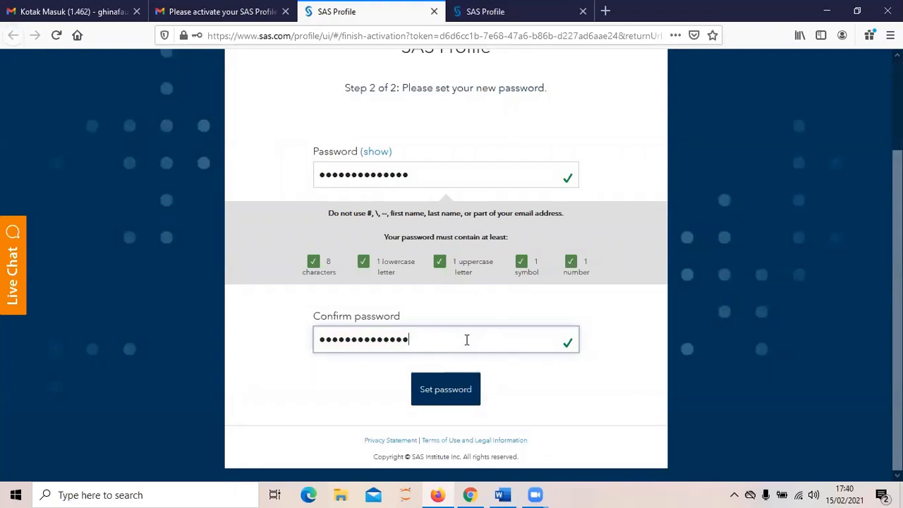
pyautogui.click(457, 387)
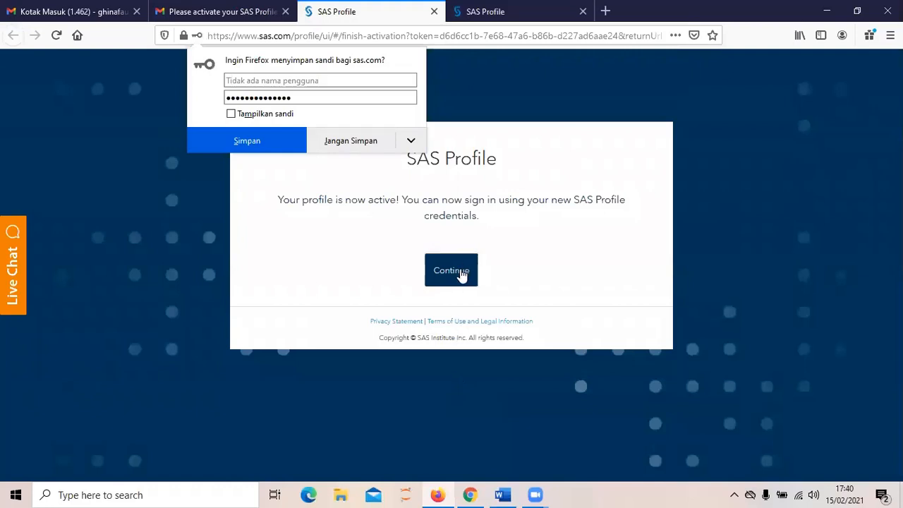
pyautogui.click(461, 275)
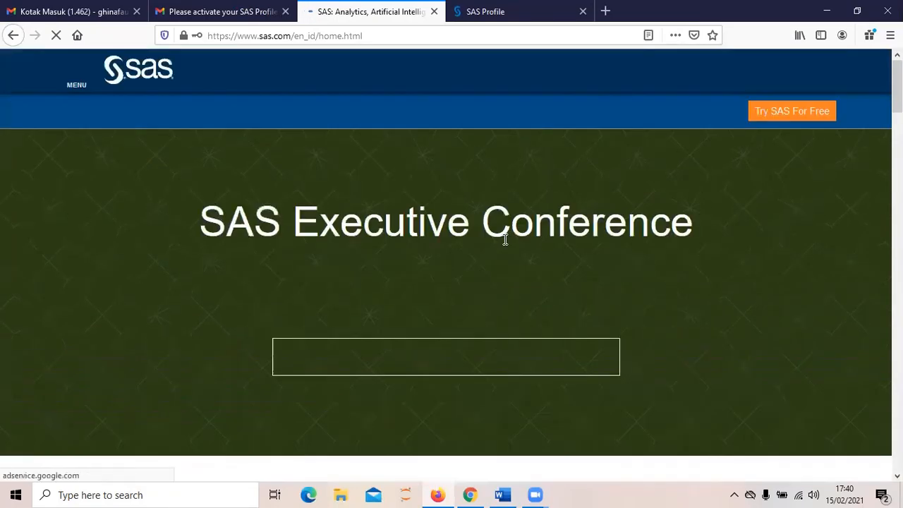
# Step: Scroll through the SAS home page to view its news and offers
pyautogui.scroll(-6, 504, 228)
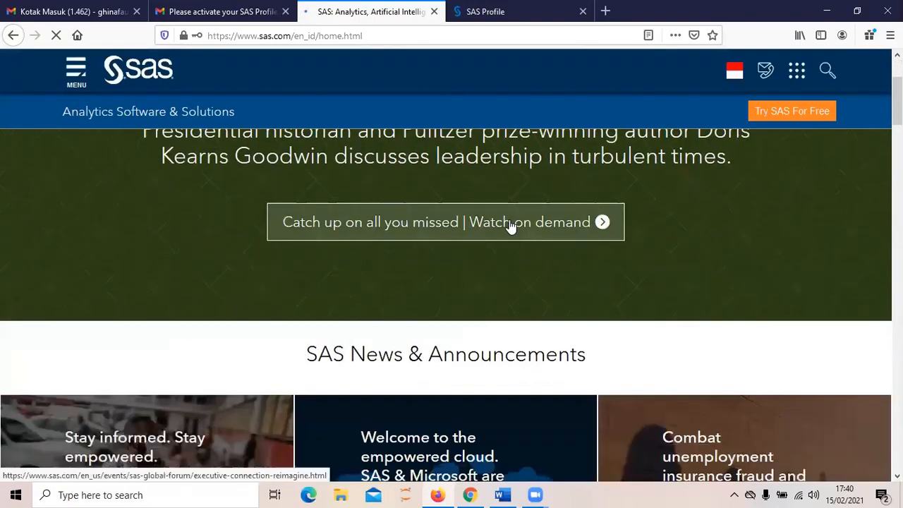
pyautogui.scroll(-10, 512, 229)
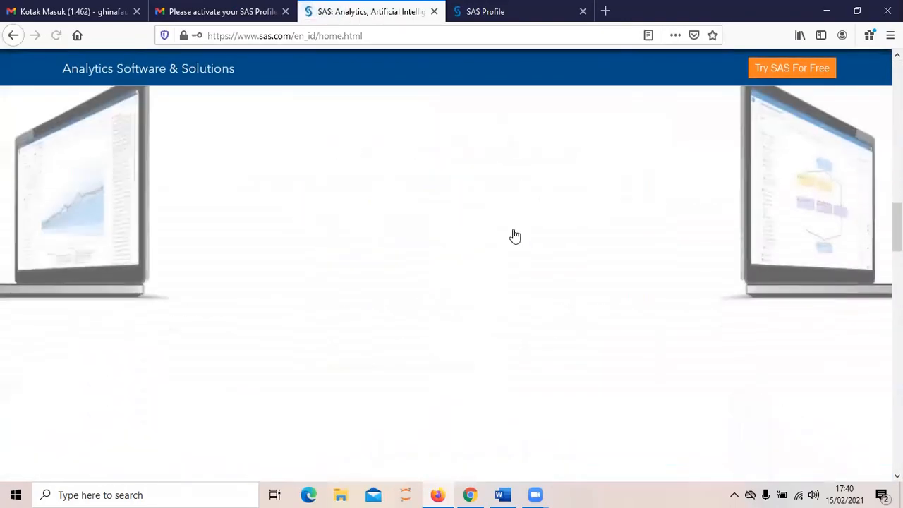
pyautogui.scroll(-10, 512, 230)
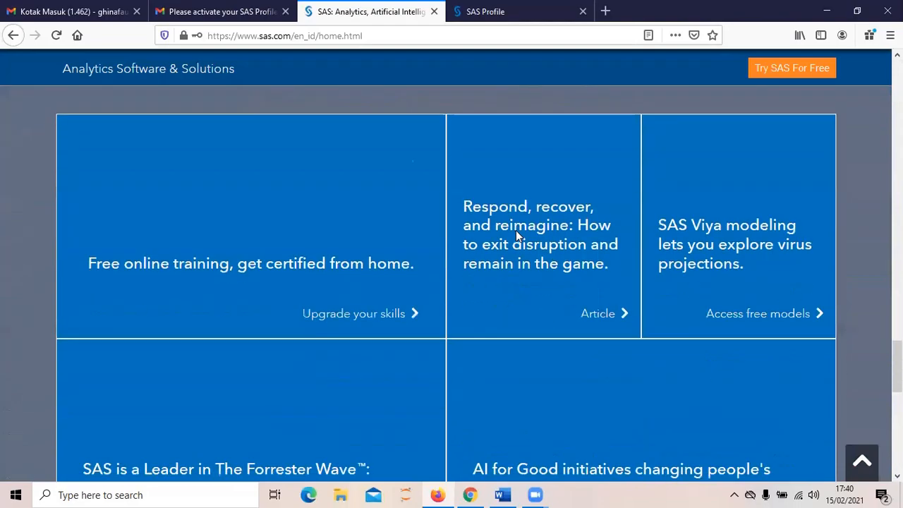
pyautogui.scroll(-3, 515, 236)
pyautogui.scroll(7, 517, 233)
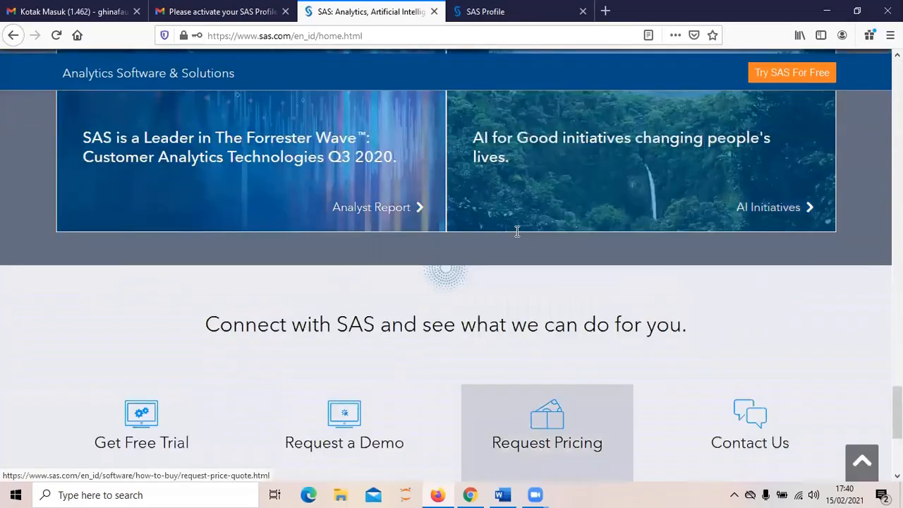
pyautogui.scroll(6, 518, 228)
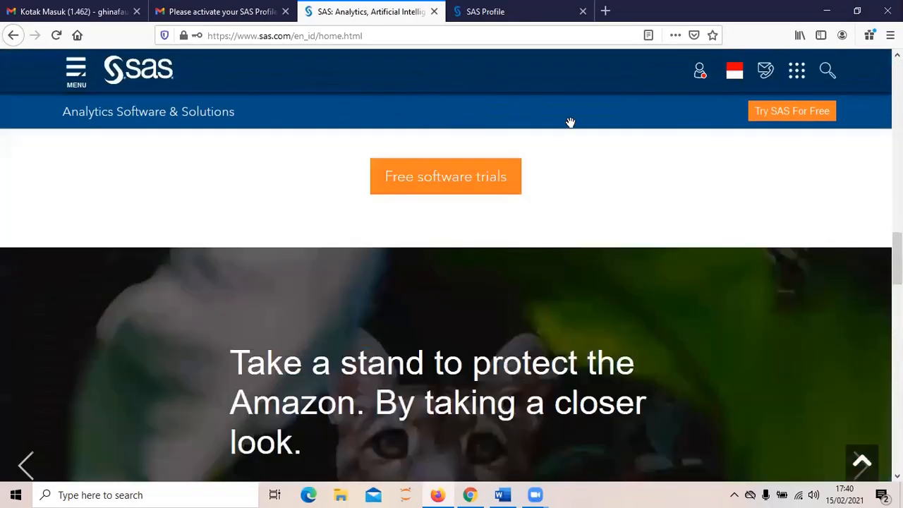
# Step: In a new tab, search 'sas university' and open the Download SAS University Edition page
pyautogui.click(605, 13)
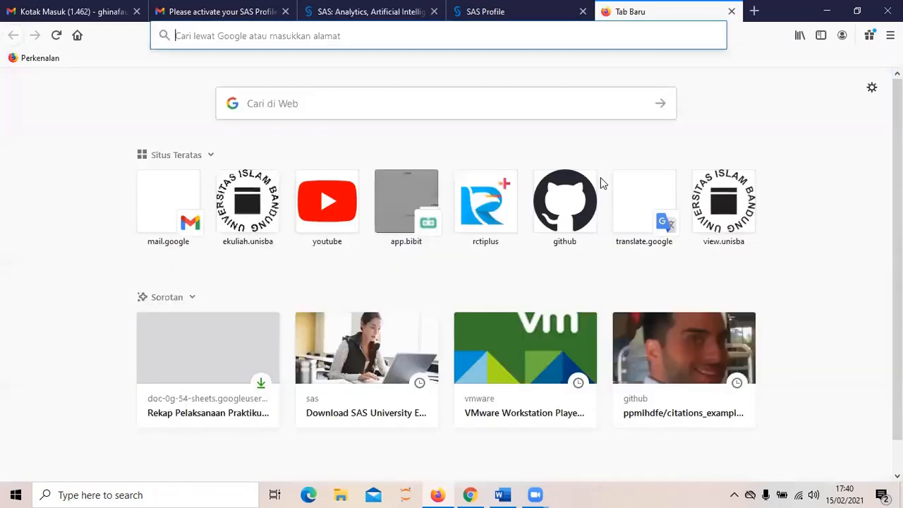
pyautogui.write('sas')
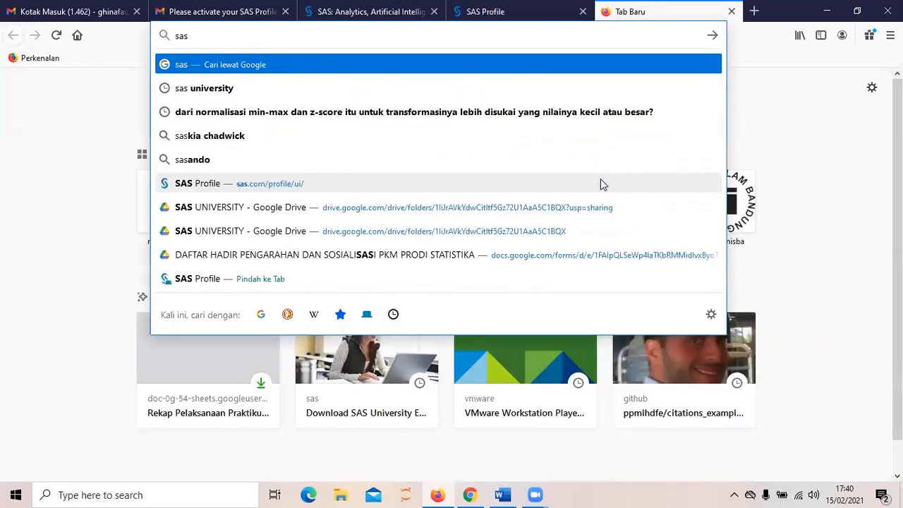
pyautogui.press('Down')
pyautogui.press('Return')
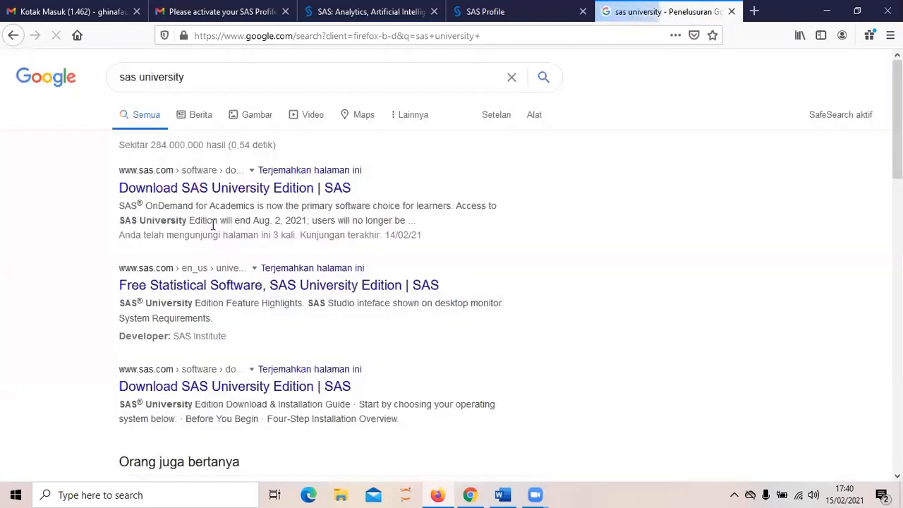
pyautogui.click(199, 190)
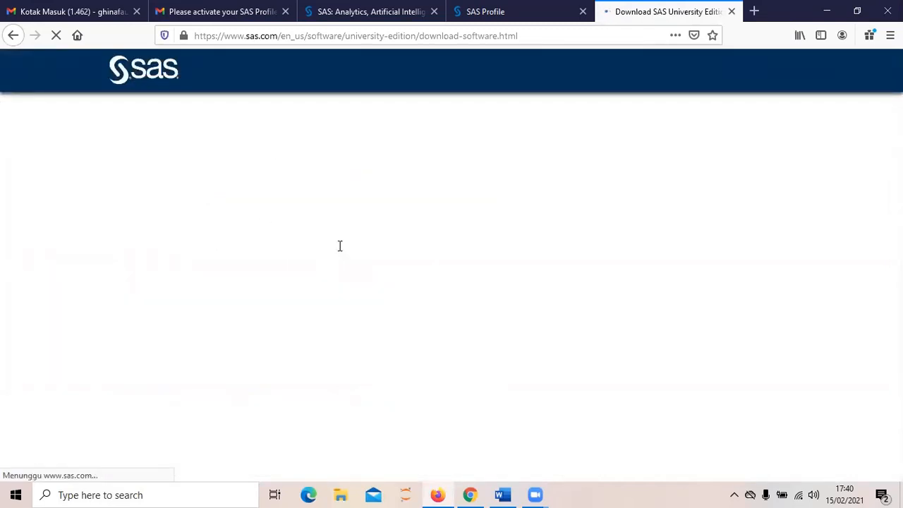
# Step: Choose Windows as the operating system to show its installation instructions
pyautogui.scroll(-2, 342, 246)
pyautogui.scroll(-2, 342, 247)
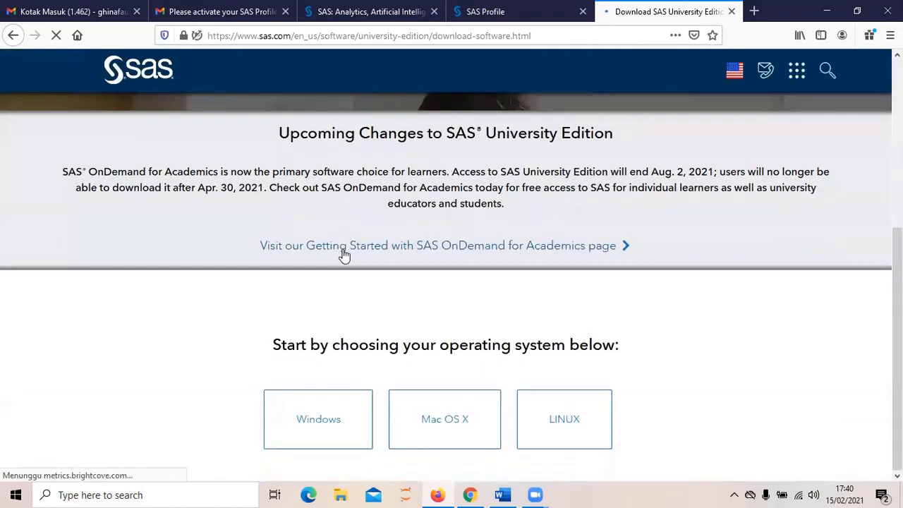
pyautogui.click(320, 417)
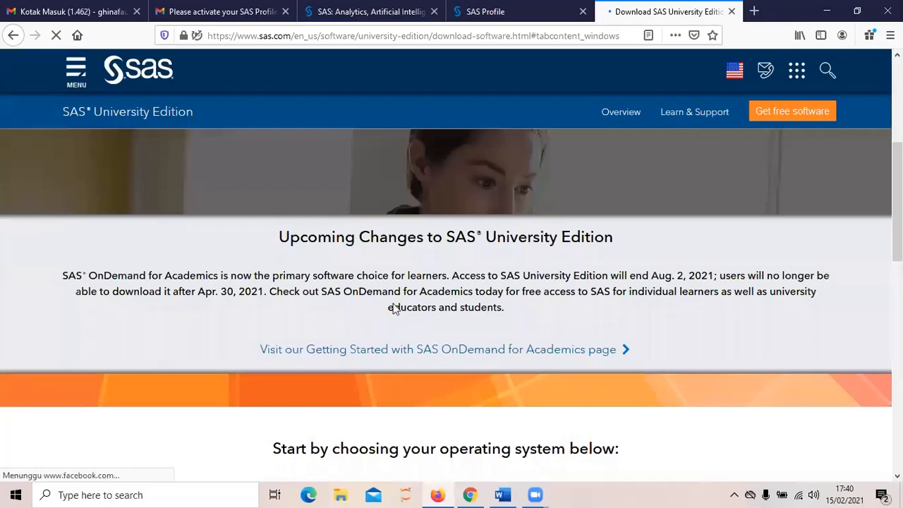
pyautogui.scroll(-3, 399, 298)
pyautogui.scroll(-6, 399, 300)
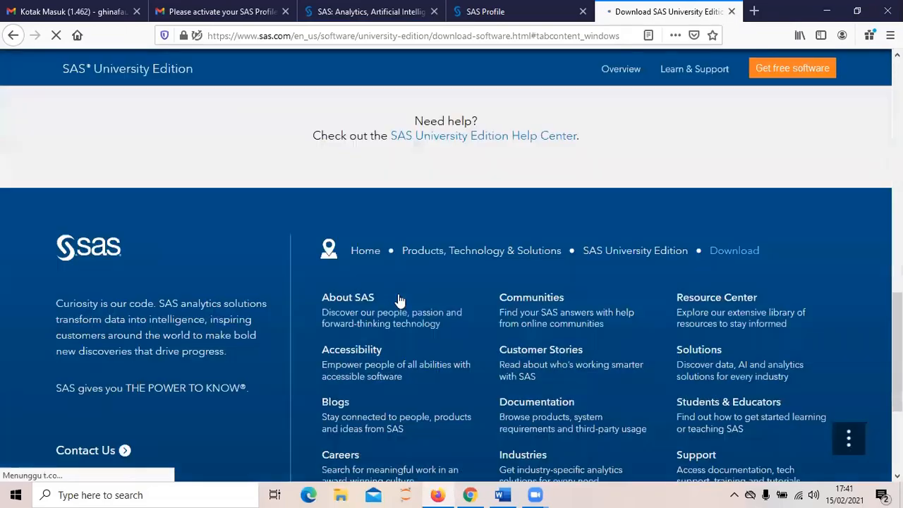
pyautogui.scroll(5, 398, 293)
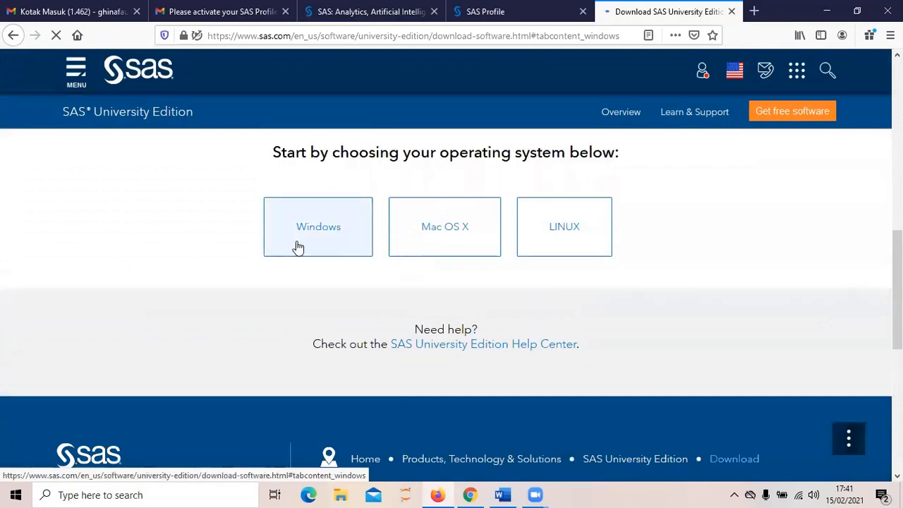
pyautogui.click(298, 247)
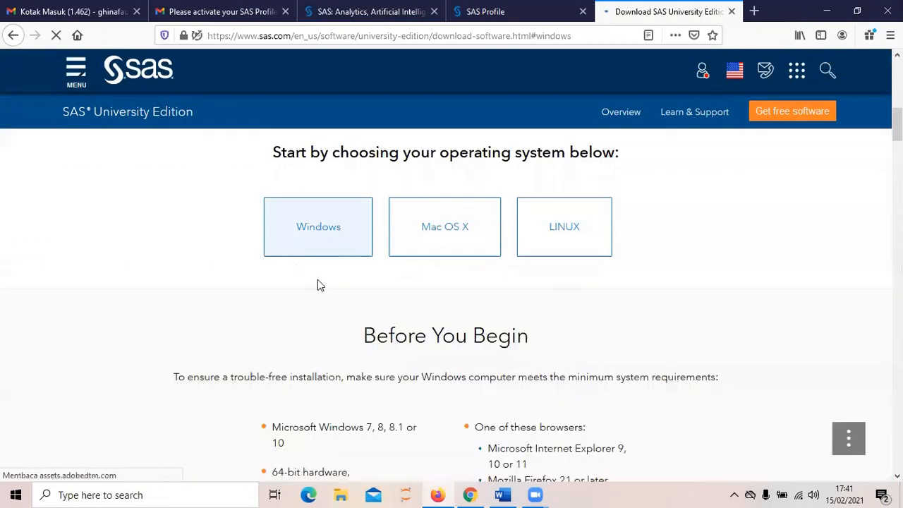
# Step: Scroll to the vApp download steps and request Get SAS University Edition
pyautogui.scroll(-2, 341, 309)
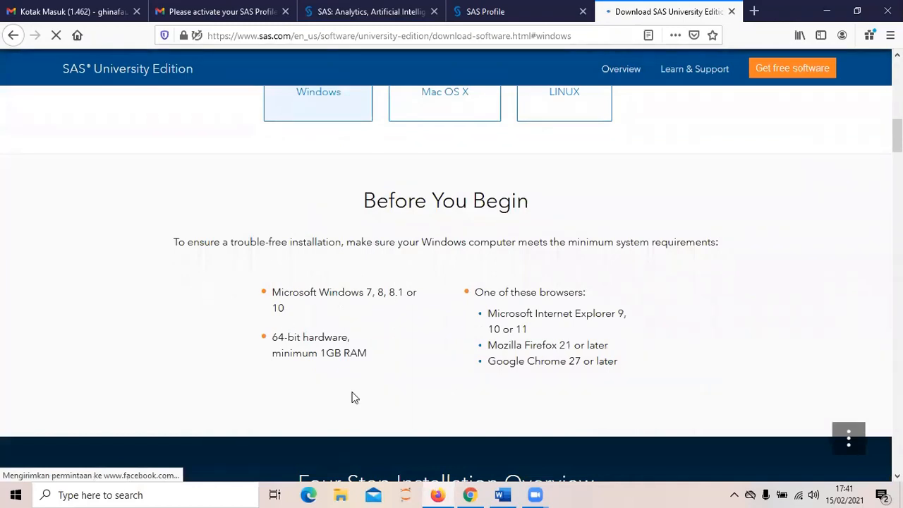
pyautogui.scroll(2, 353, 394)
pyautogui.scroll(-1, 369, 345)
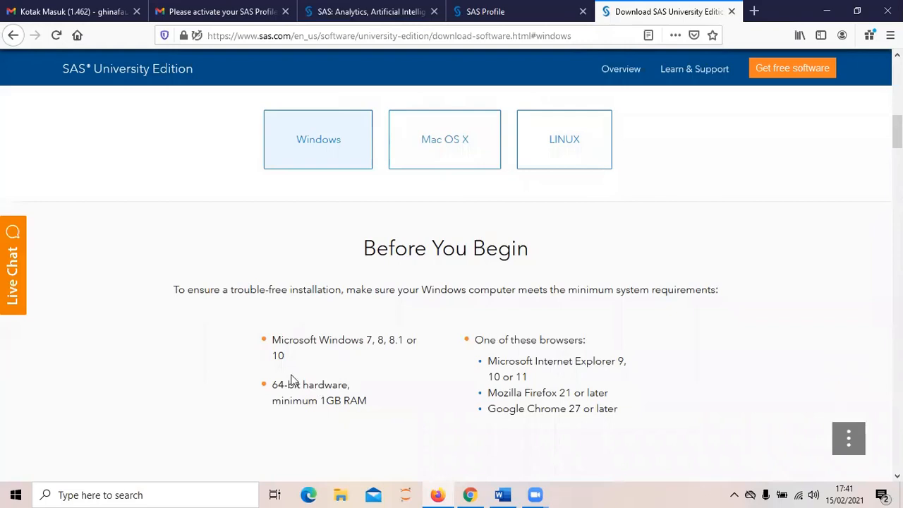
pyautogui.scroll(-2, 356, 367)
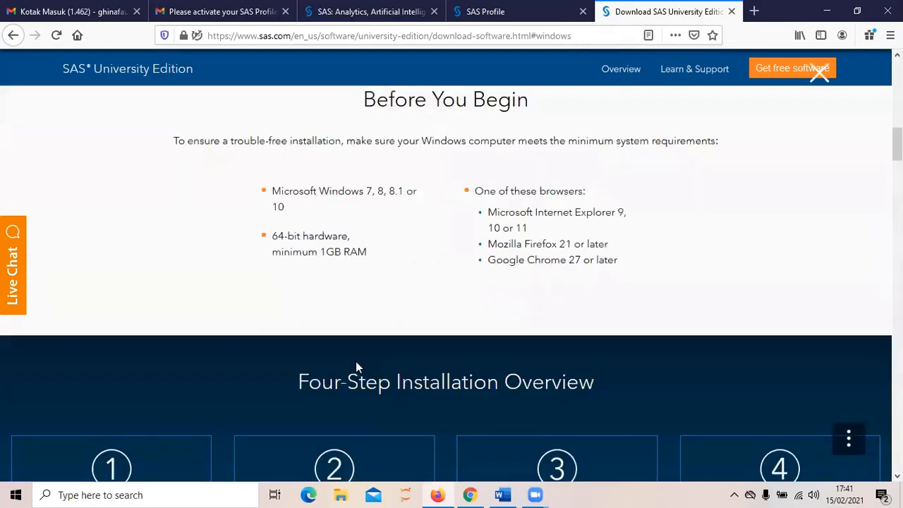
pyautogui.scroll(-5, 356, 366)
pyautogui.scroll(-4, 356, 367)
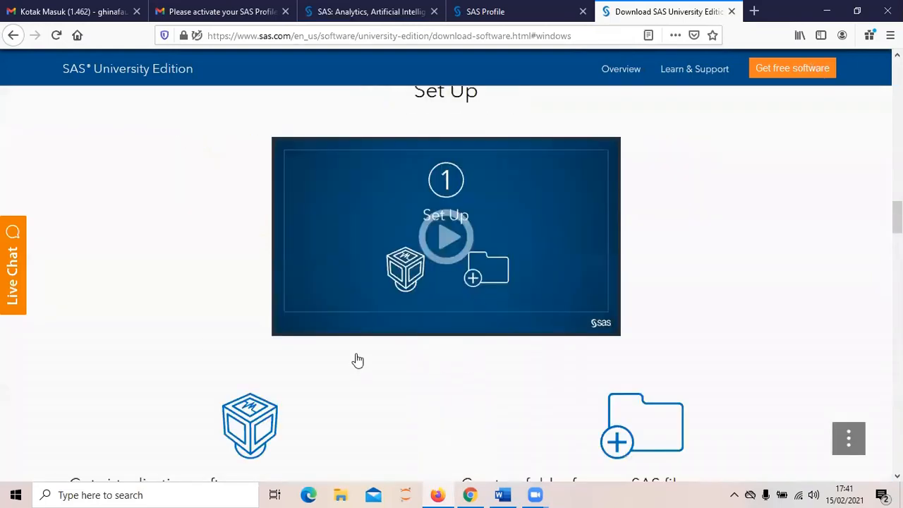
pyautogui.scroll(-5, 356, 363)
pyautogui.scroll(-5, 357, 360)
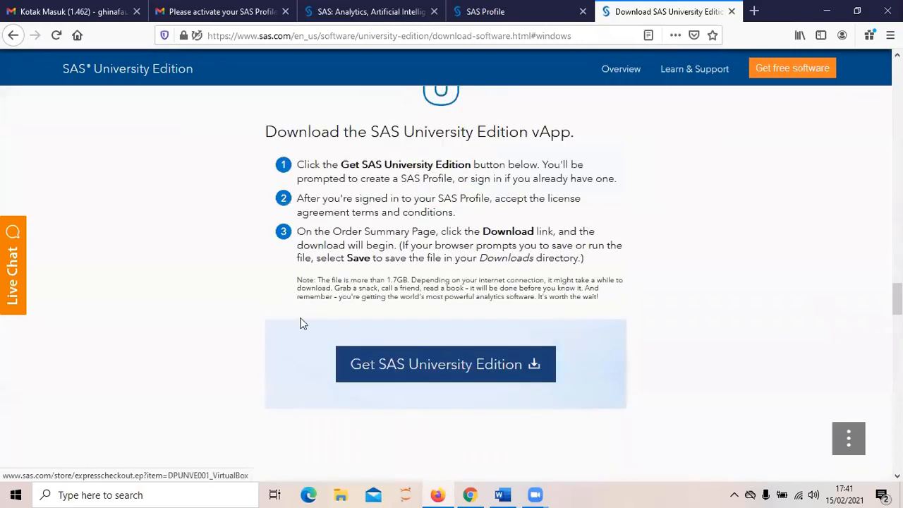
pyautogui.click(389, 373)
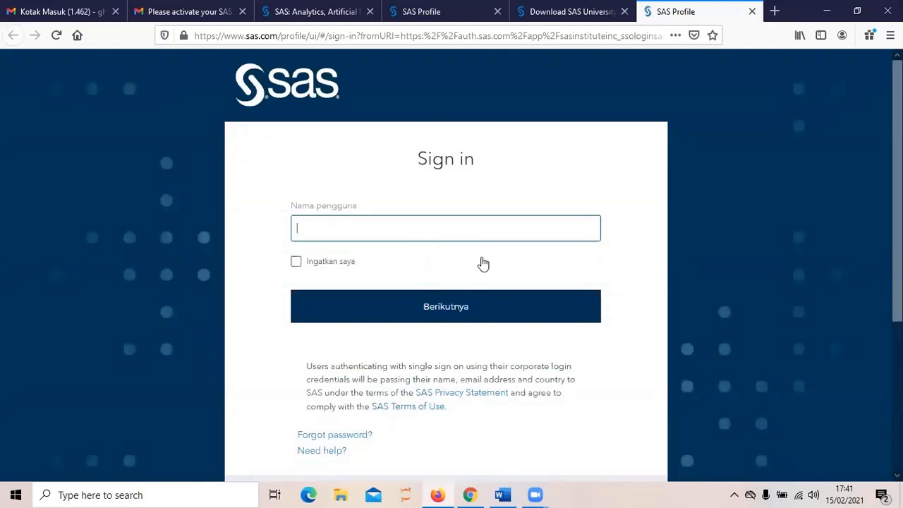
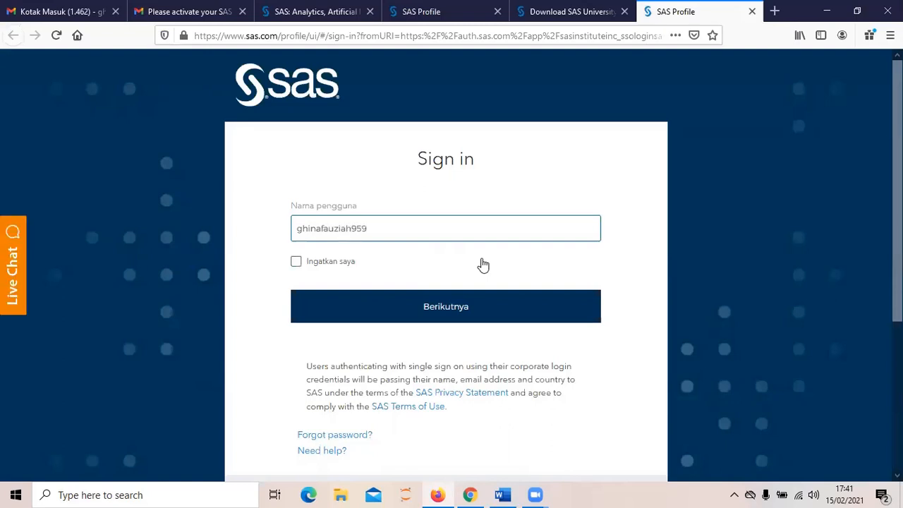
# Step: Sign in to the SAS Profile with the account e-mail address and password
pyautogui.click(465, 301)
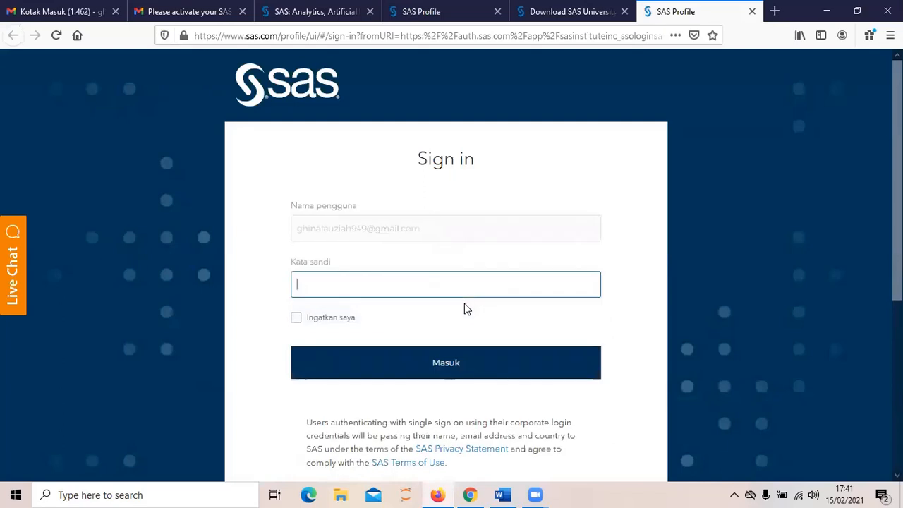
pyautogui.write('•••••••')
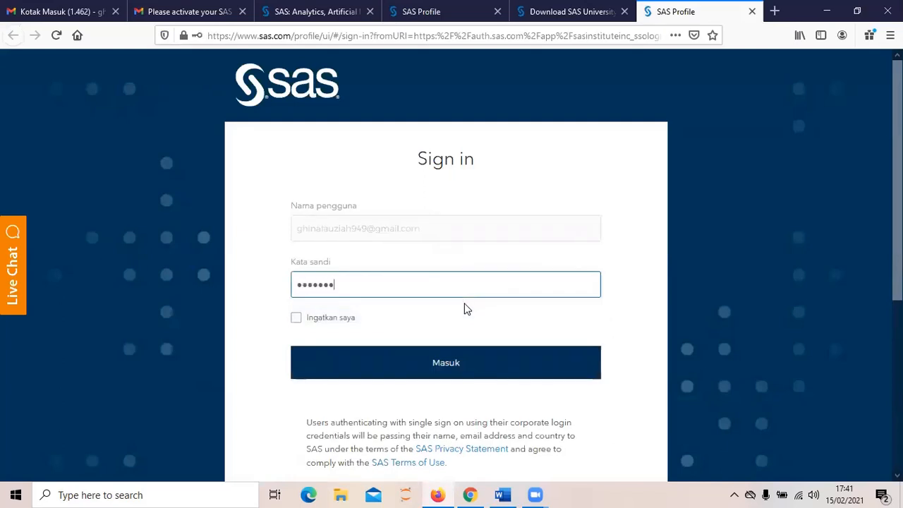
pyautogui.write('••••••')
pyautogui.click(489, 362)
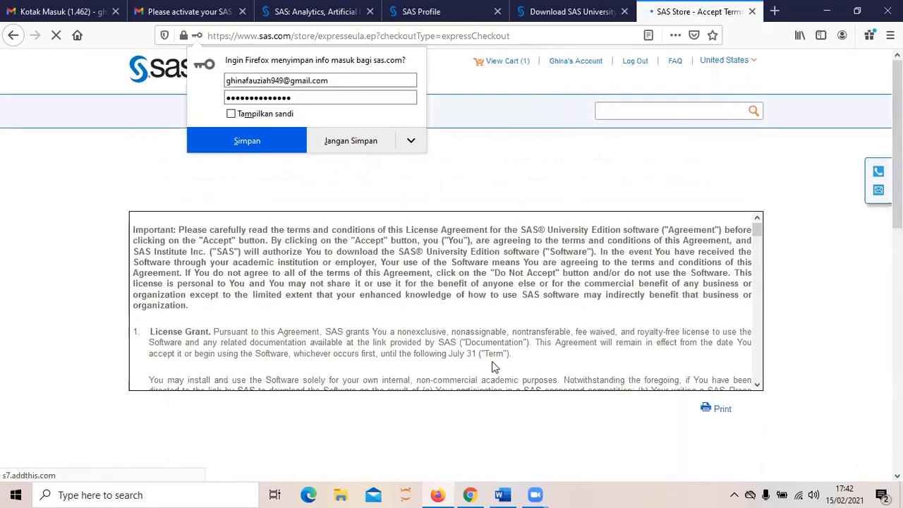
# Step: Accept the SAS University Edition license terms to reach the 0.00 USD order receipt
pyautogui.scroll(-15, 492, 367)
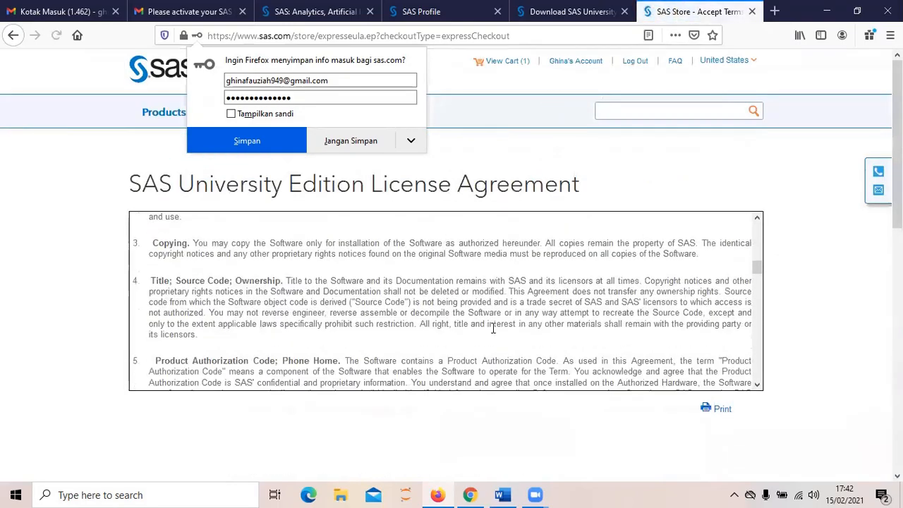
pyautogui.scroll(-15, 492, 328)
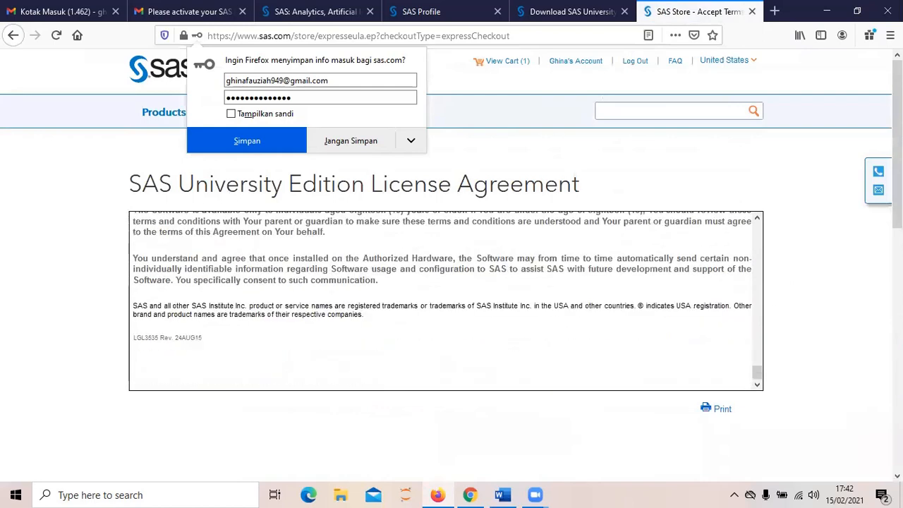
pyautogui.scroll(-5, 399, 395)
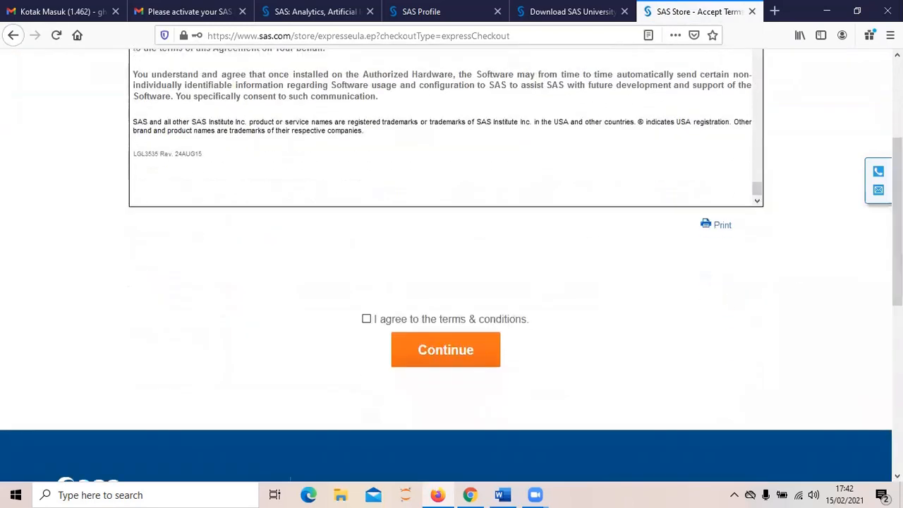
pyautogui.click(366, 320)
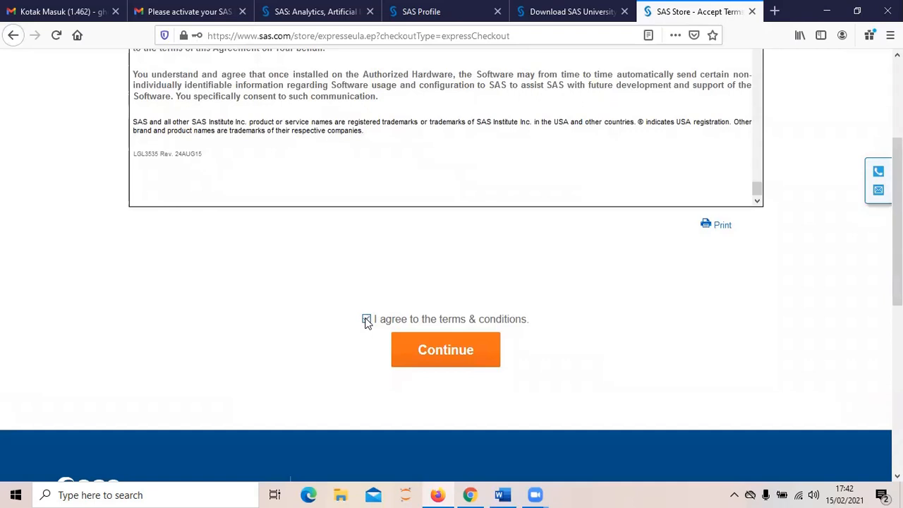
pyautogui.click(451, 355)
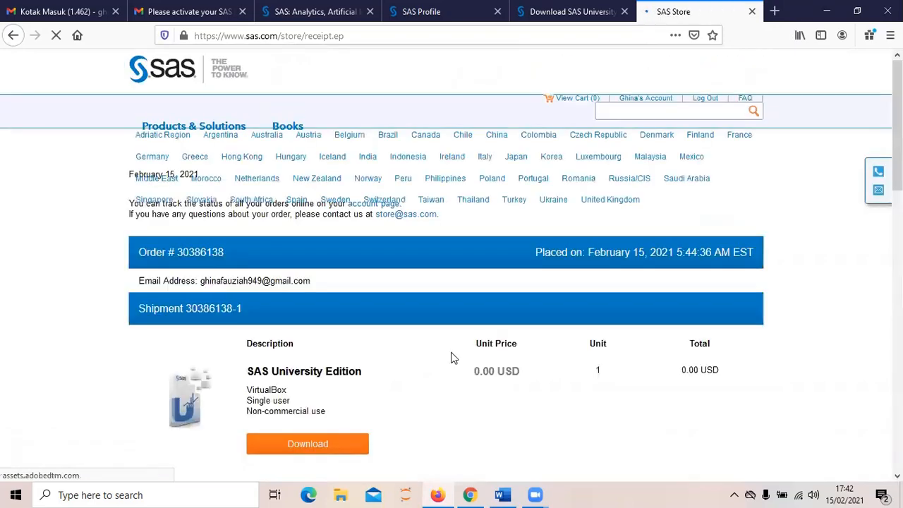
pyautogui.scroll(-4, 447, 258)
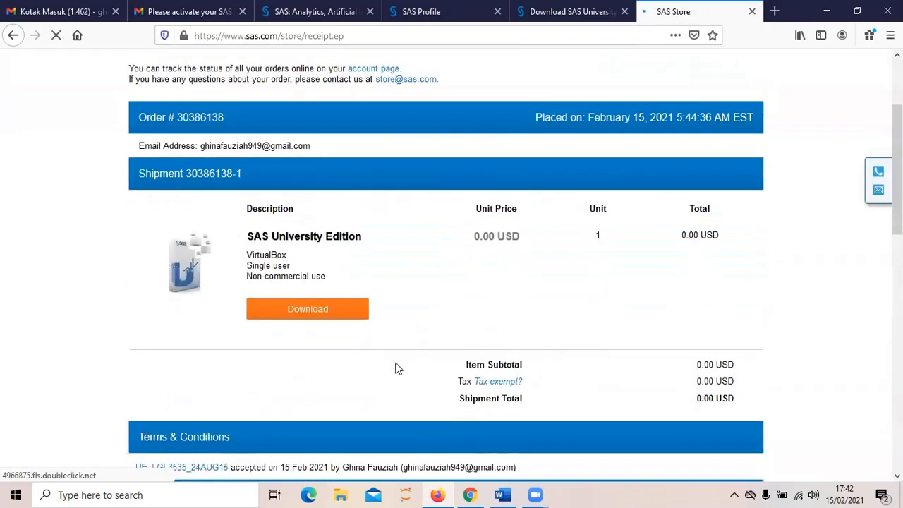
# Step: Go from the receipt to the SAS Software Downloads page for the VirtualBox edition
pyautogui.click(325, 310)
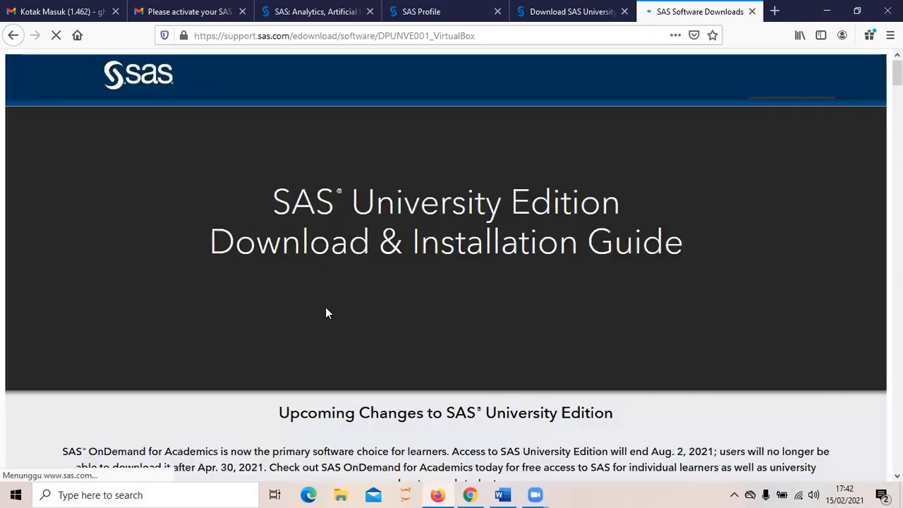
pyautogui.scroll(-3, 379, 274)
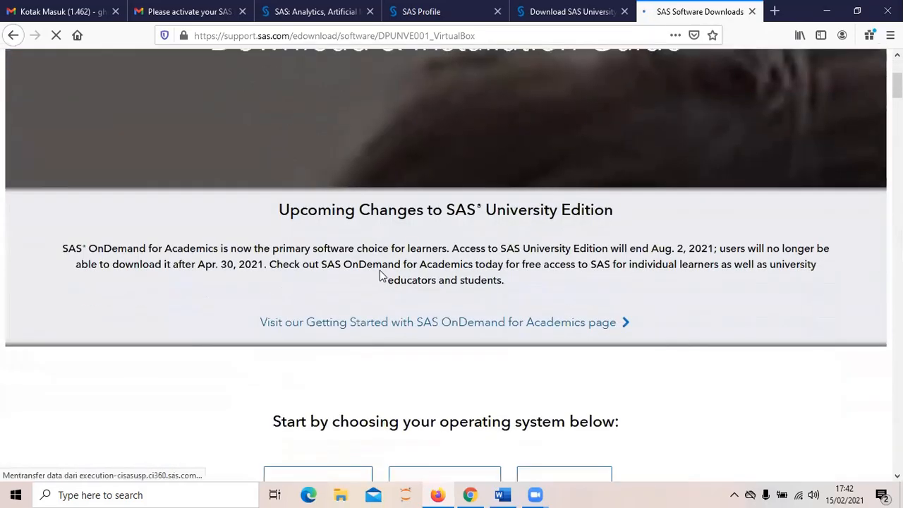
pyautogui.scroll(-5, 347, 359)
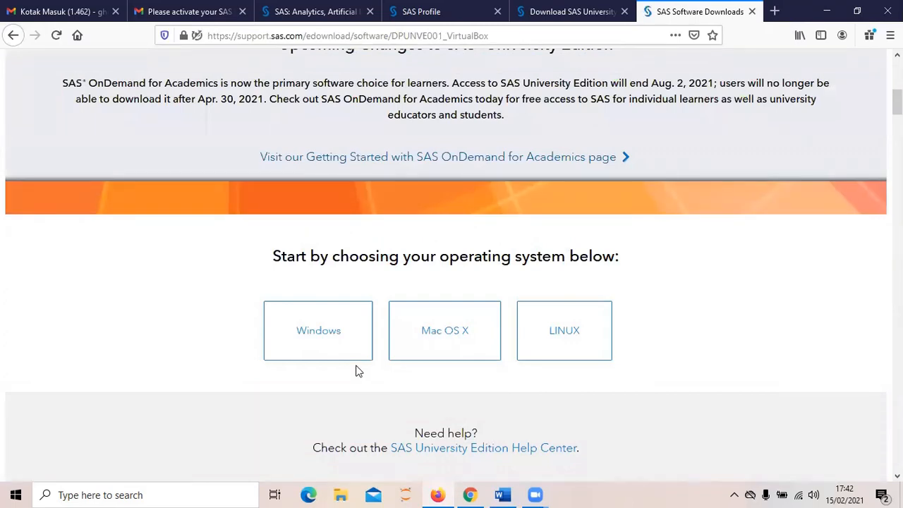
pyautogui.scroll(-4, 377, 299)
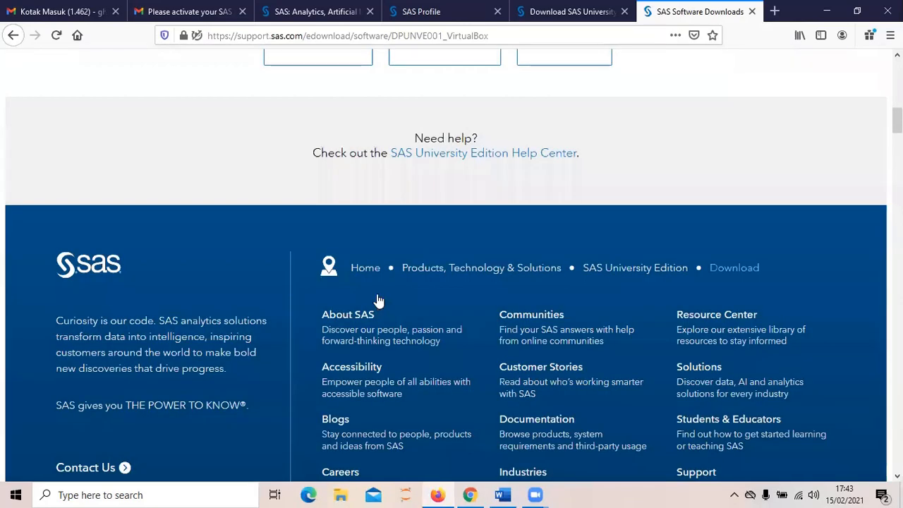
pyautogui.scroll(1, 339, 146)
# Step: Choose Windows and save the 2.3 GB SAS University Edition .ova file to disk
pyautogui.click(338, 146)
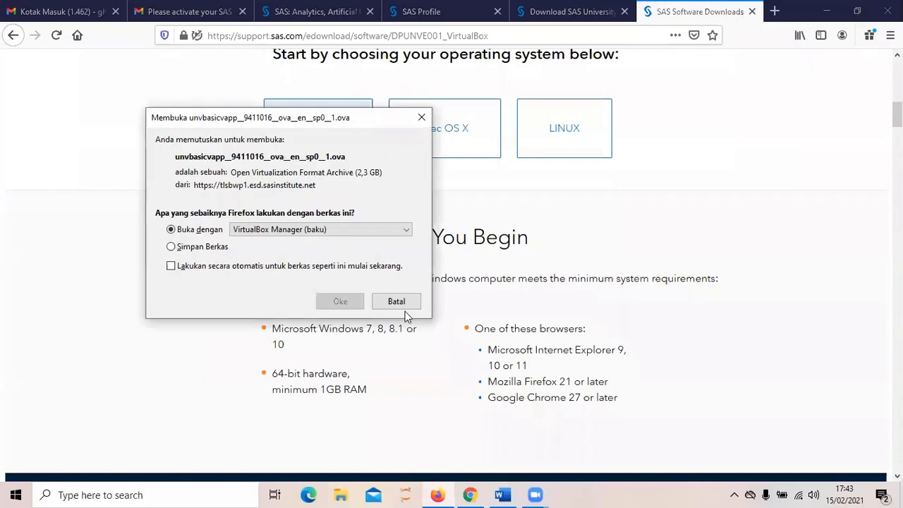
pyautogui.click(223, 251)
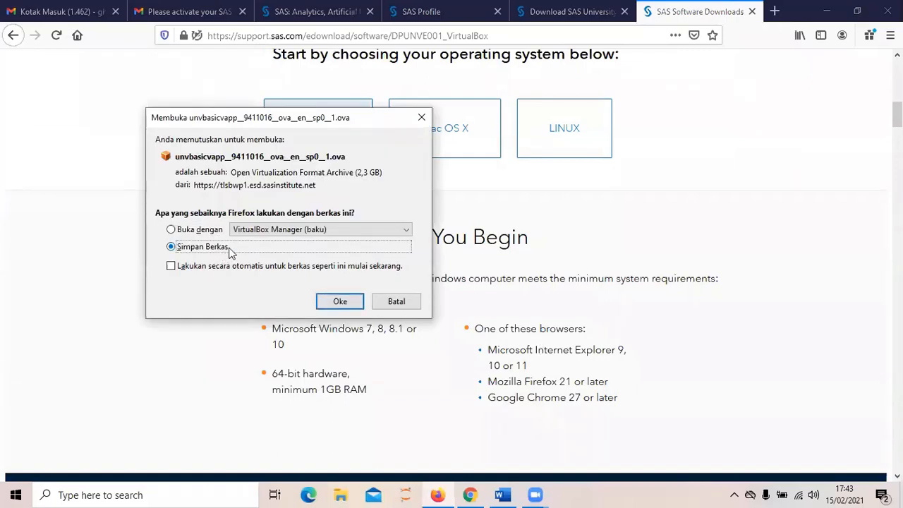
pyautogui.click(340, 301)
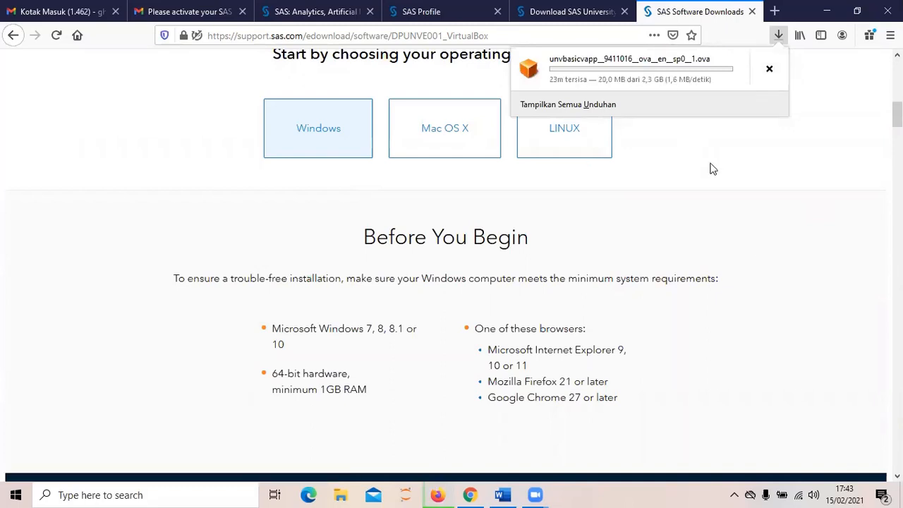
pyautogui.click(652, 156)
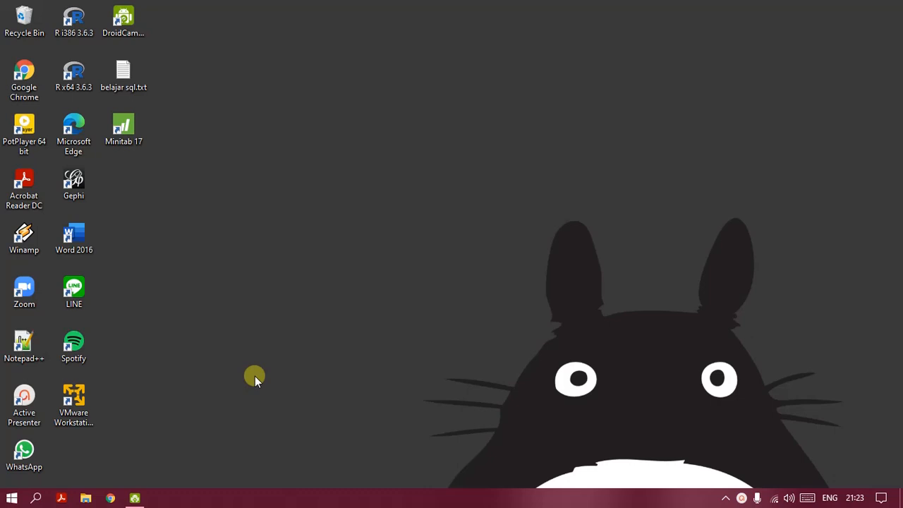
# Step: Open File Explorer on the Data 2 (F:) drive
pyautogui.click(85, 499)
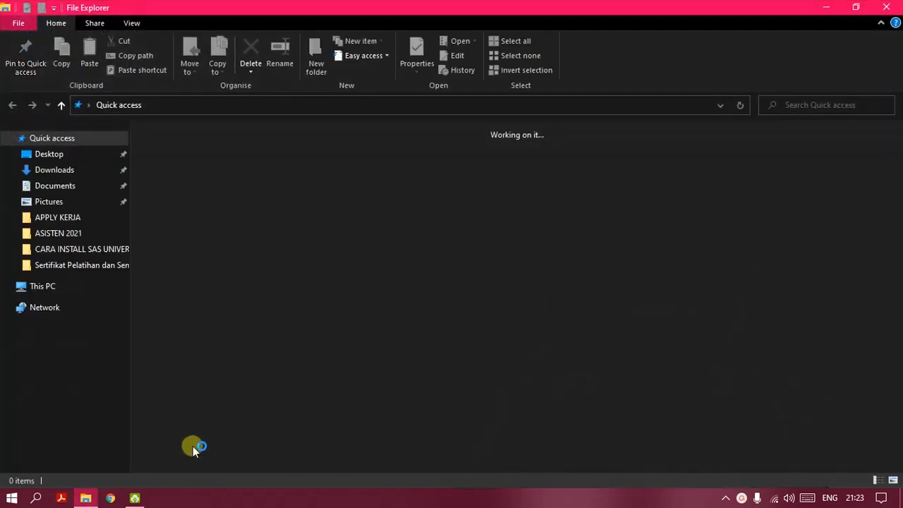
pyautogui.scroll(-1, 122, 197)
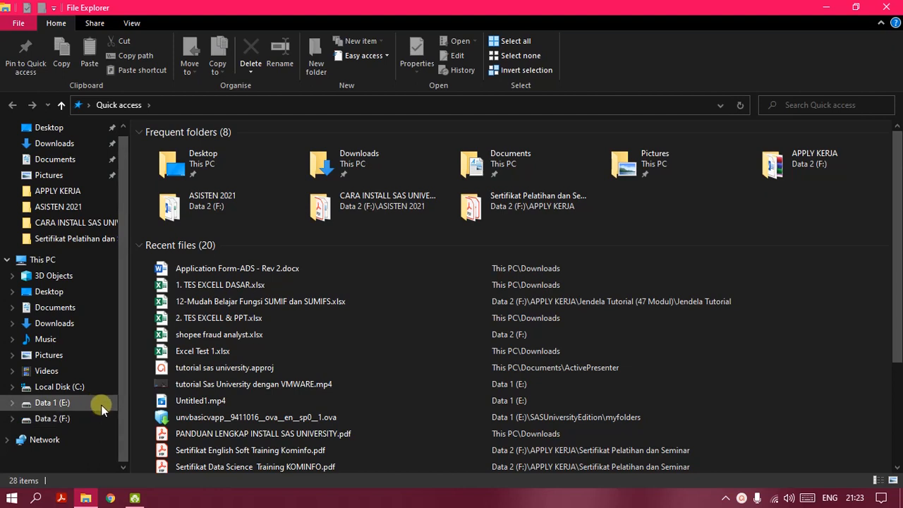
pyautogui.click(80, 419)
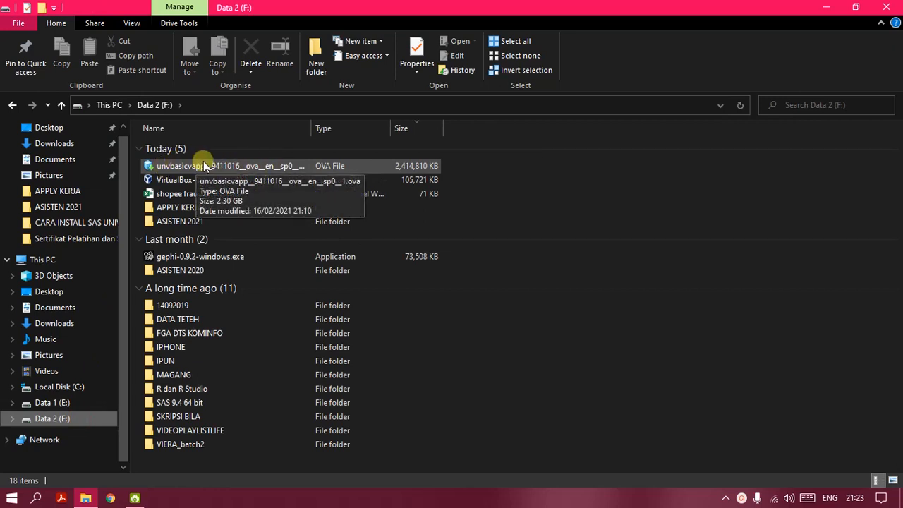
# Step: Create a new folder named SASUniversityEdition on the drive
pyautogui.rightClick(476, 392)
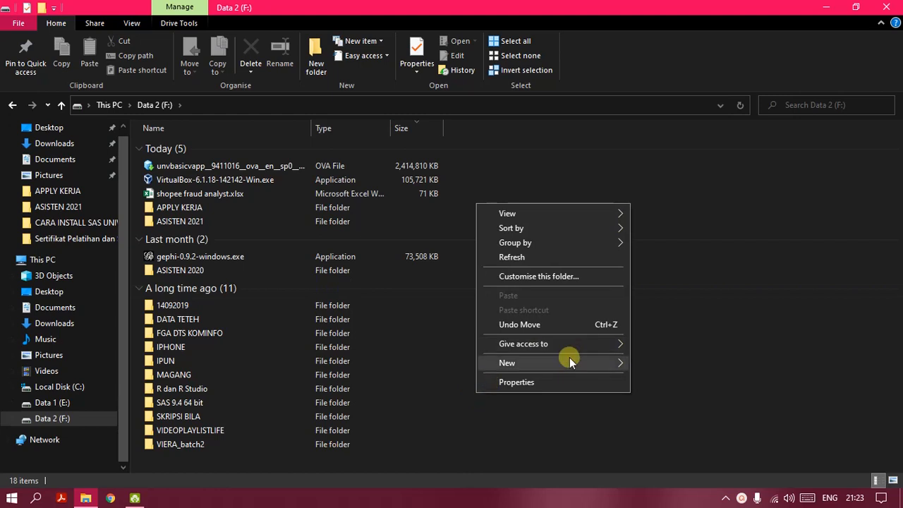
pyautogui.moveTo(595, 361)
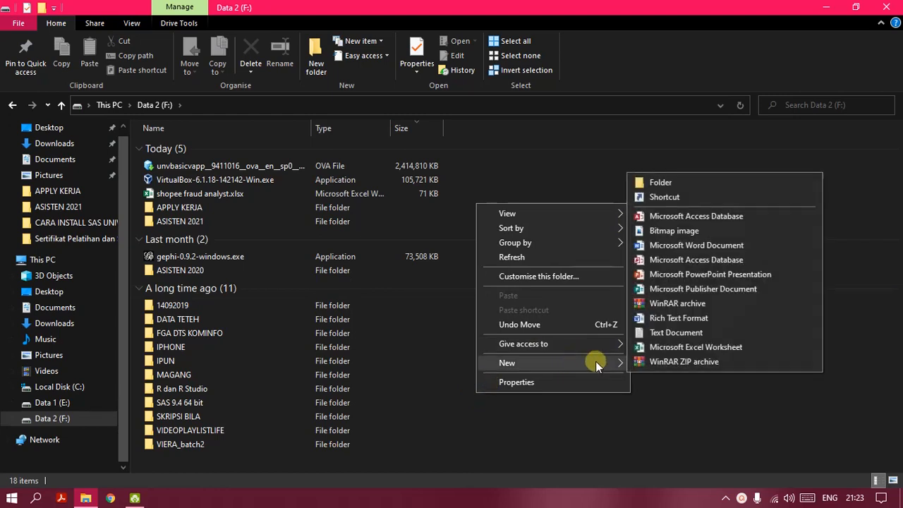
pyautogui.click(680, 184)
pyautogui.write('S')
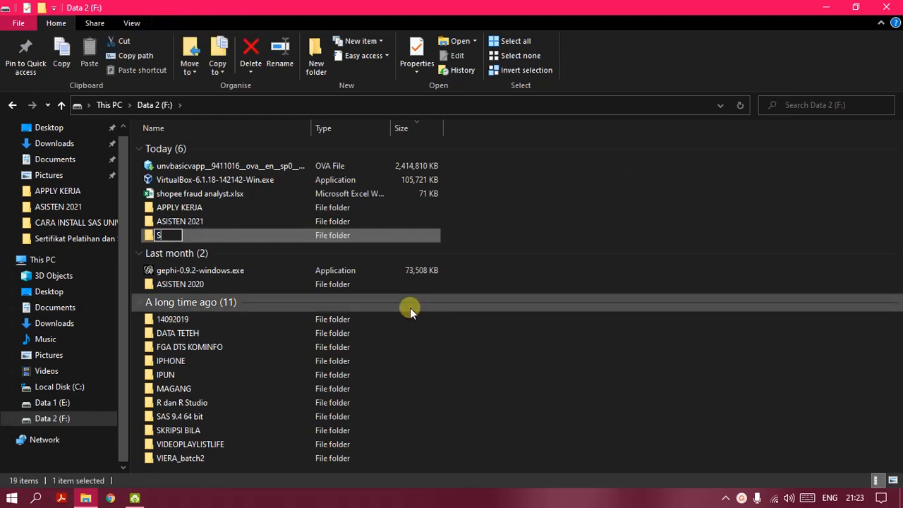
pyautogui.write('ASUni')
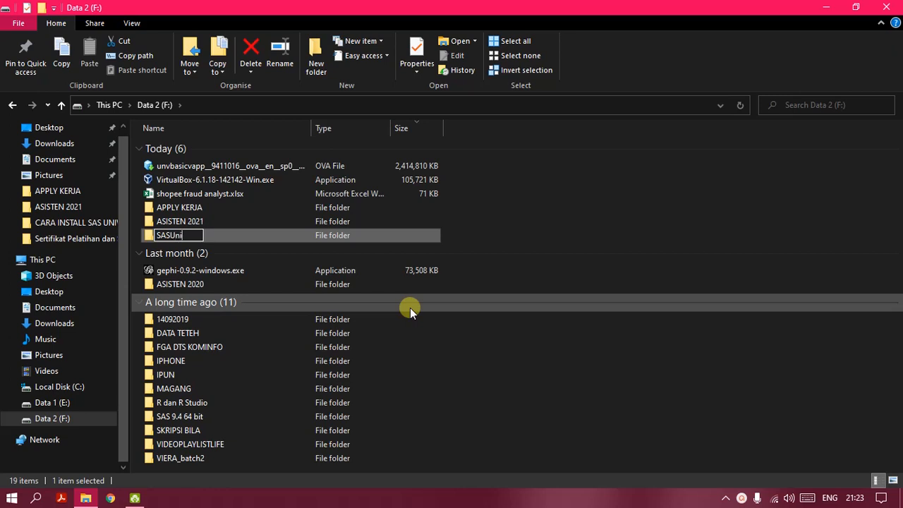
pyautogui.write('versity')
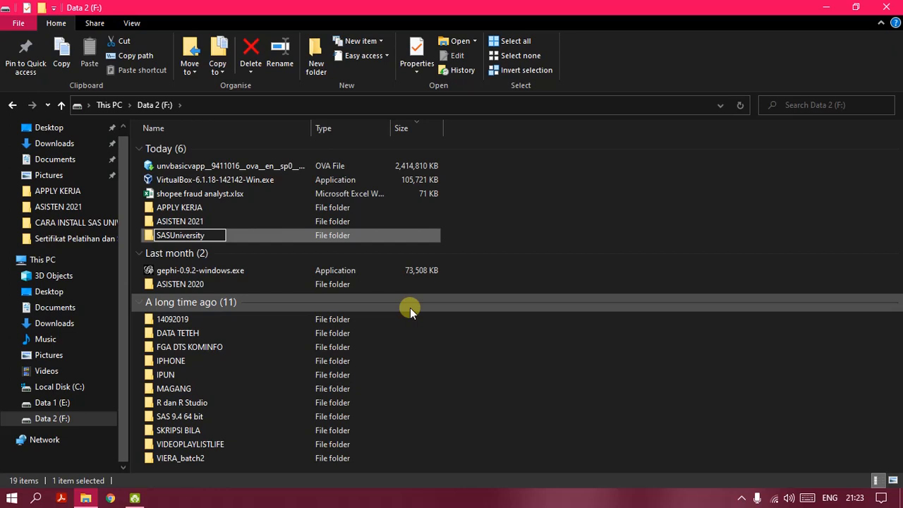
pyautogui.write('Edition')
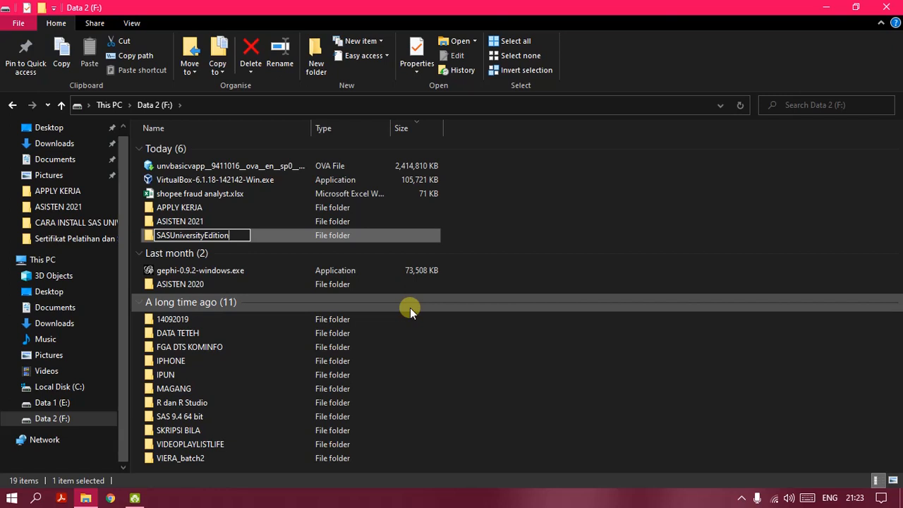
pyautogui.press('Return')
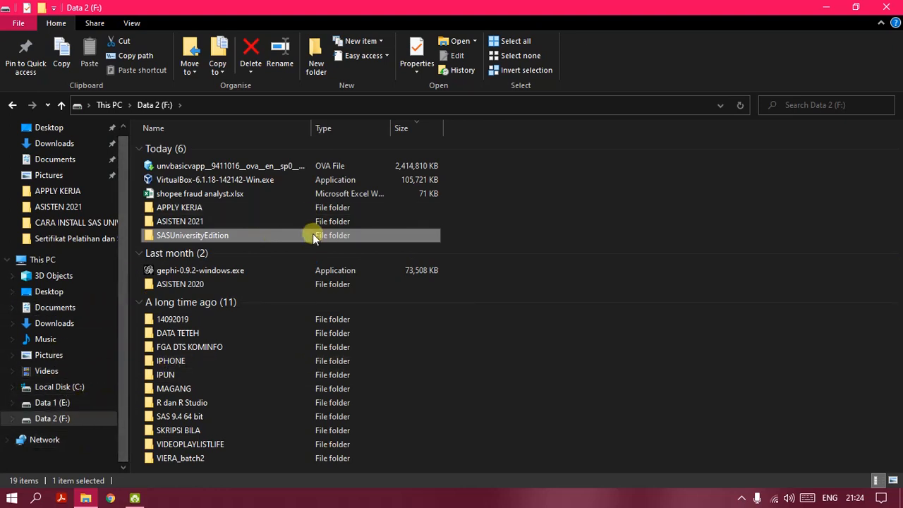
# Step: Create a myfolders subfolder inside SASUniversityEdition
pyautogui.doubleClick(203, 237)
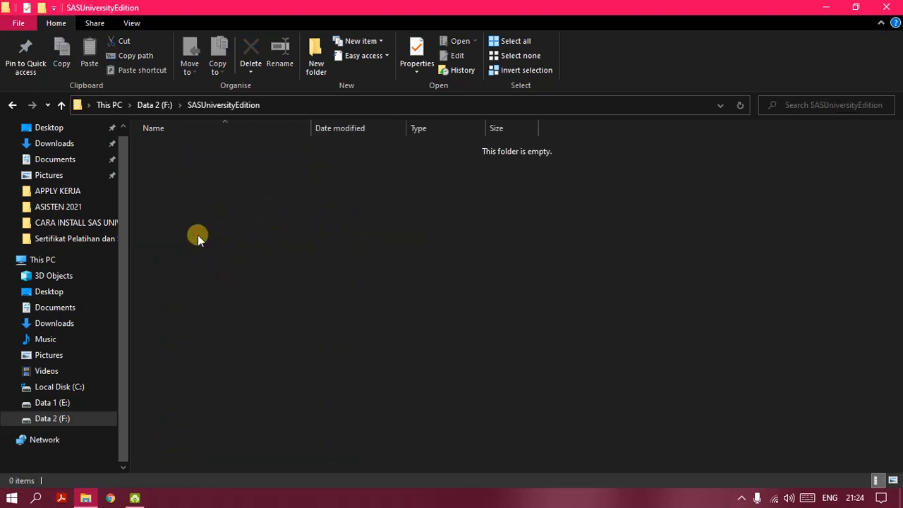
pyautogui.rightClick(215, 176)
pyautogui.moveTo(354, 338)
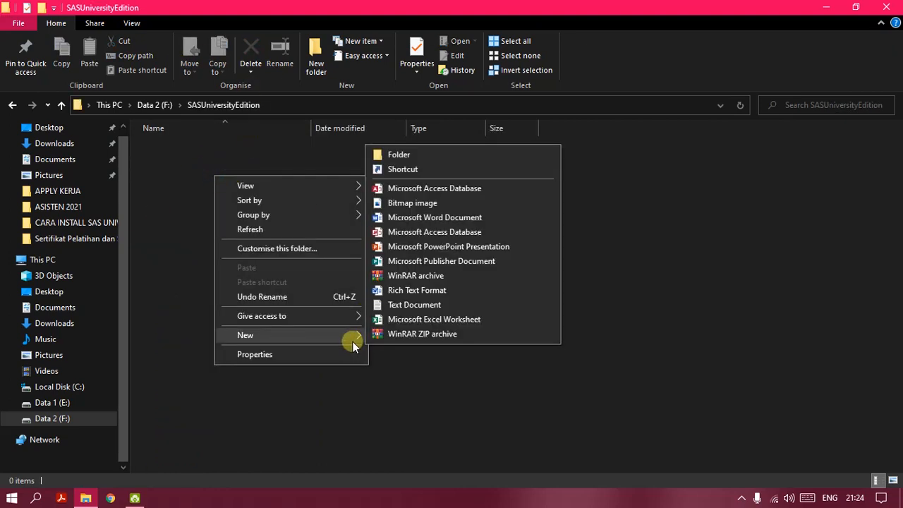
pyautogui.click(457, 157)
pyautogui.write('m')
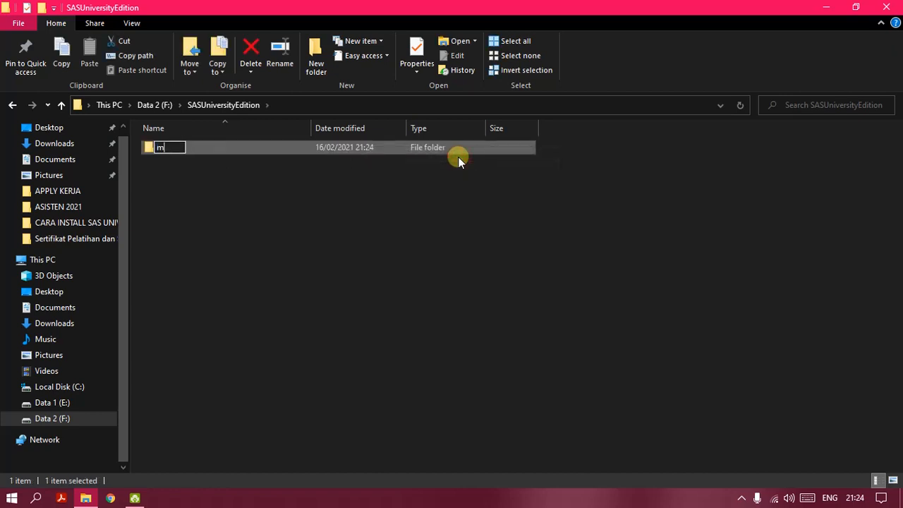
pyautogui.write('y folders')
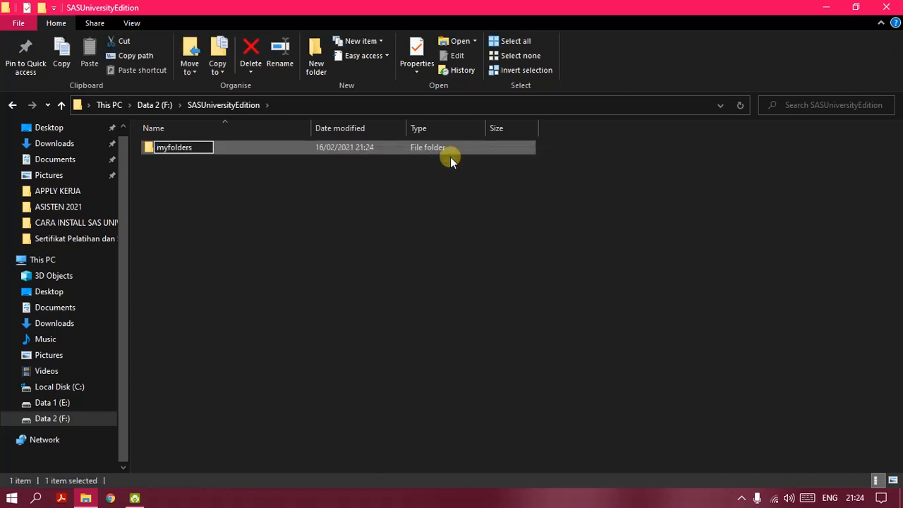
pyautogui.press('Return')
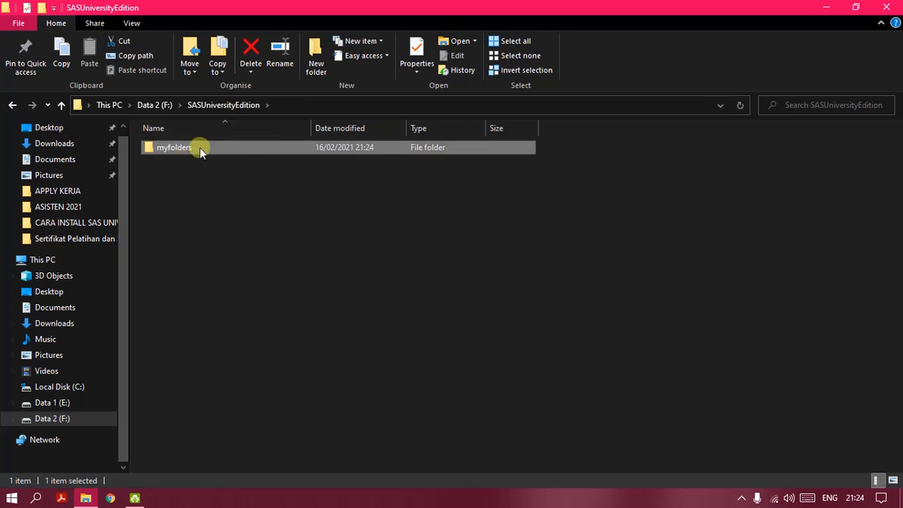
pyautogui.doubleClick(199, 147)
# Step: Move the SAS .ova file and VirtualBox 6.1.18 installer from F: into myfolders
pyautogui.click(159, 105)
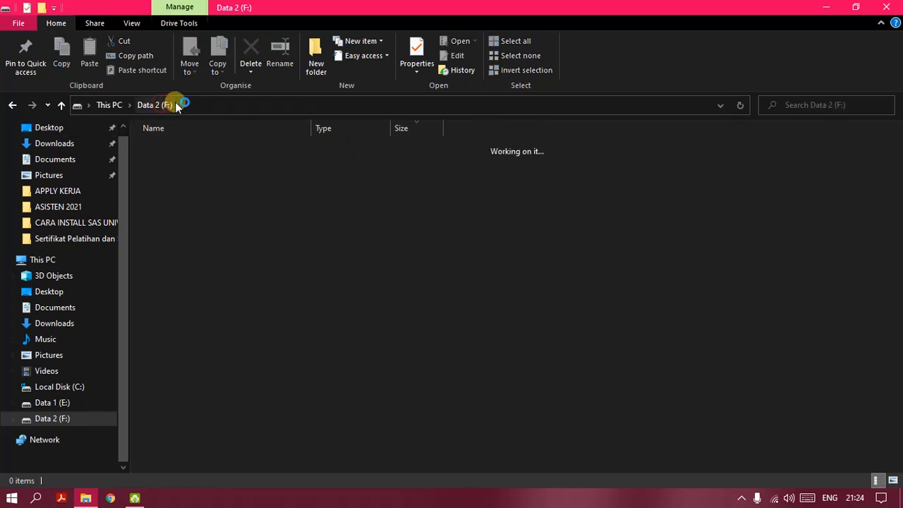
pyautogui.click(217, 169)
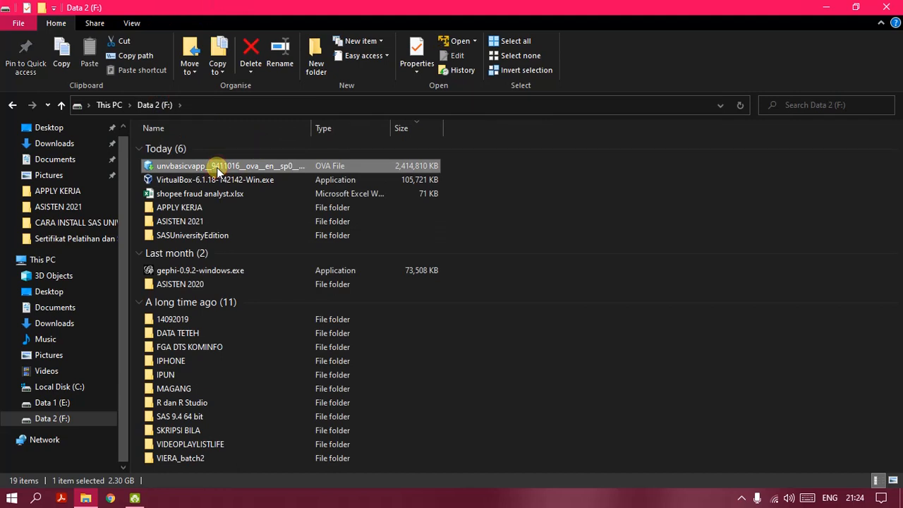
pyautogui.hotkey('shift', 'Down')
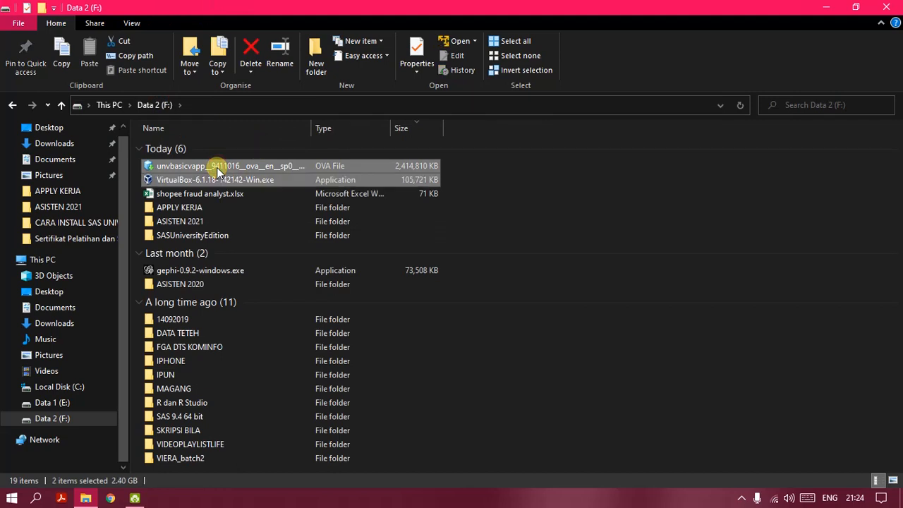
pyautogui.doubleClick(193, 234)
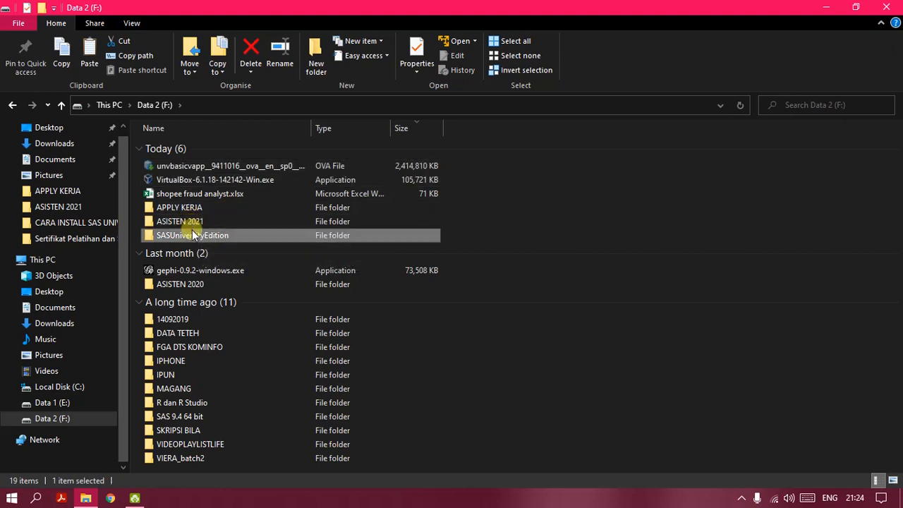
pyautogui.doubleClick(210, 145)
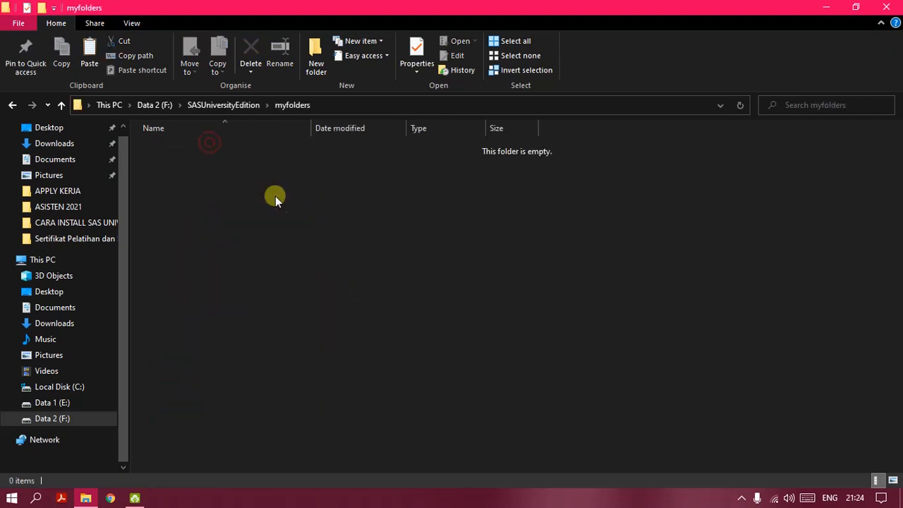
pyautogui.hotkey('ctrl', 'v')
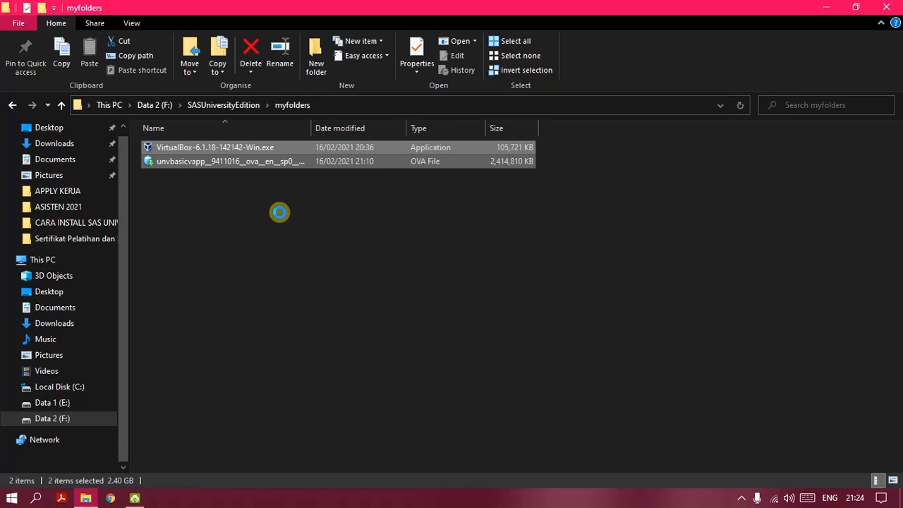
pyautogui.click(289, 234)
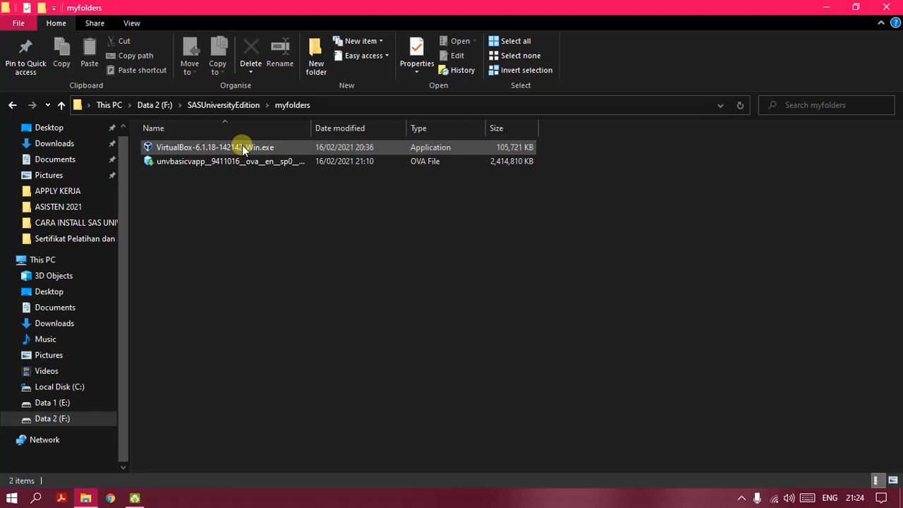
# Step: Install VirtualBox 6.1.18 with the default features and all four shortcut options
pyautogui.doubleClick(241, 147)
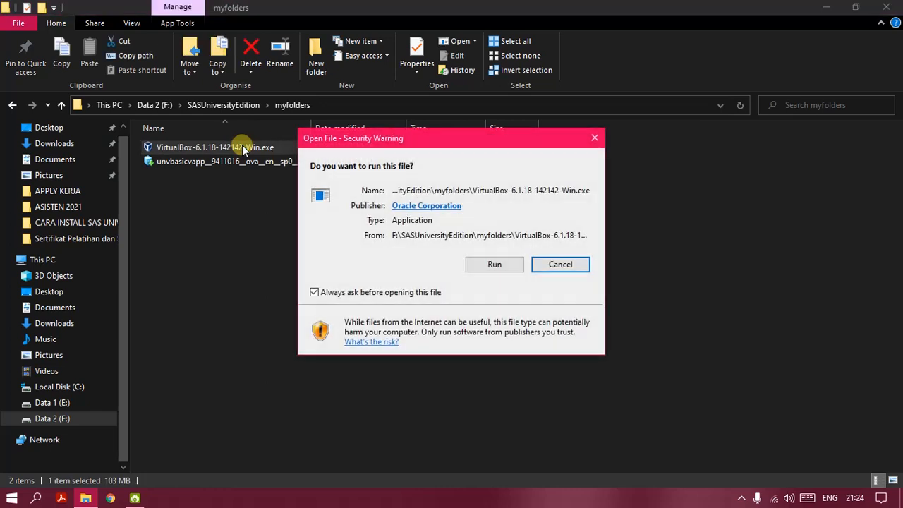
pyautogui.click(494, 264)
pyautogui.click(496, 263)
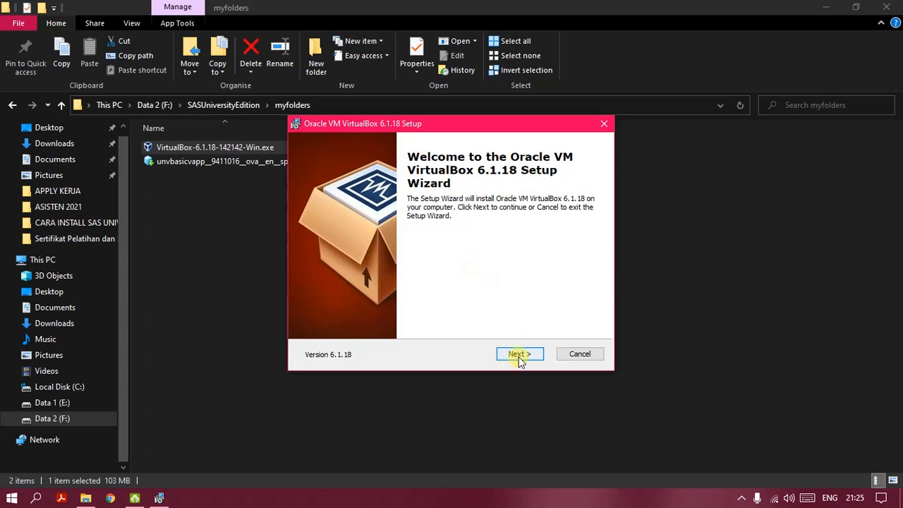
pyautogui.click(519, 356)
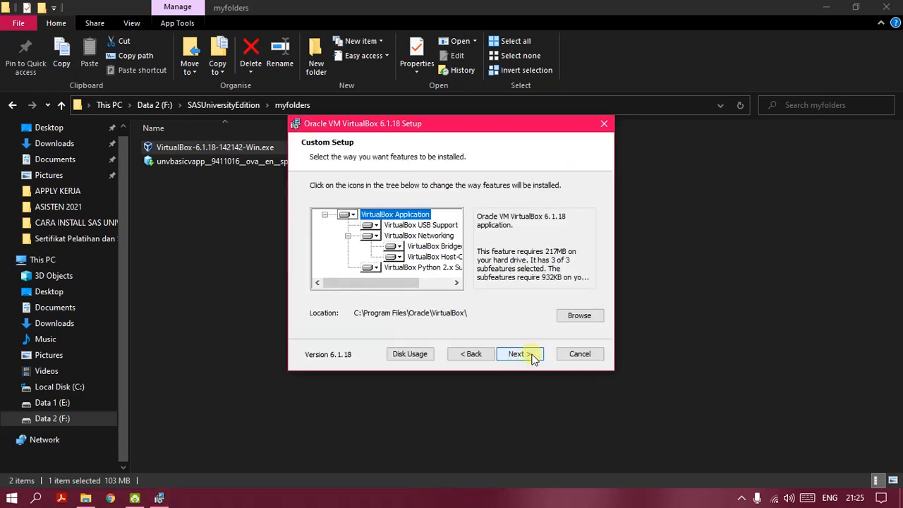
pyautogui.click(525, 358)
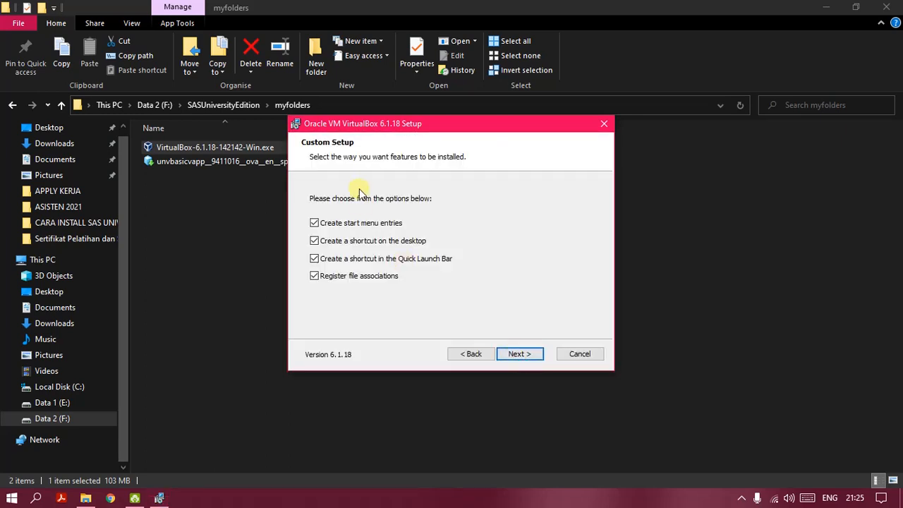
pyautogui.click(520, 353)
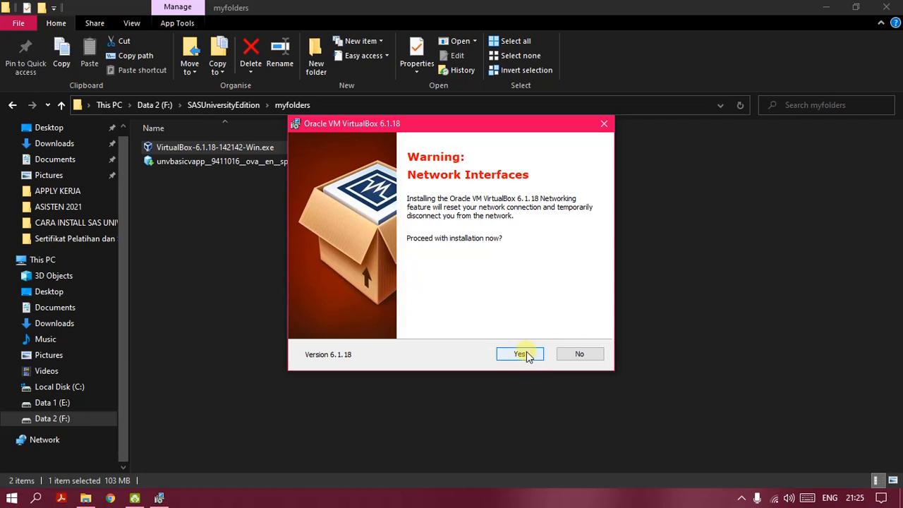
pyautogui.click(520, 355)
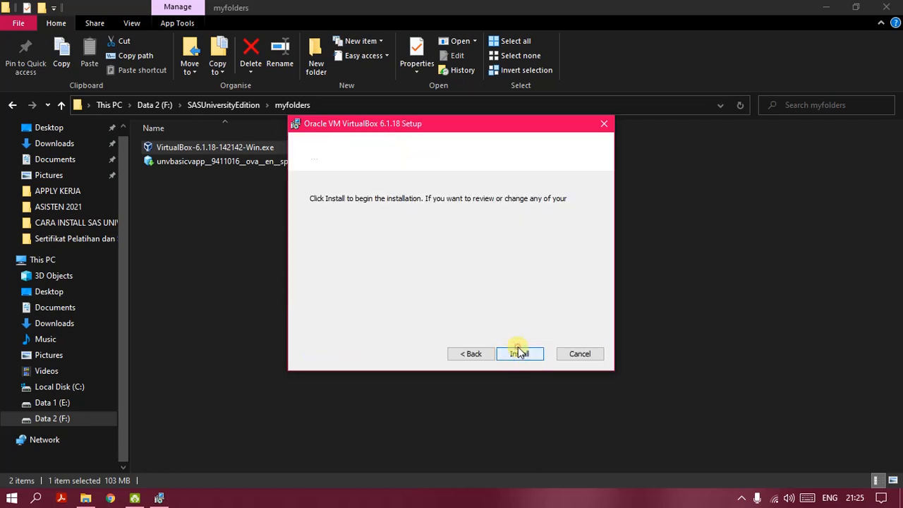
pyautogui.click(522, 352)
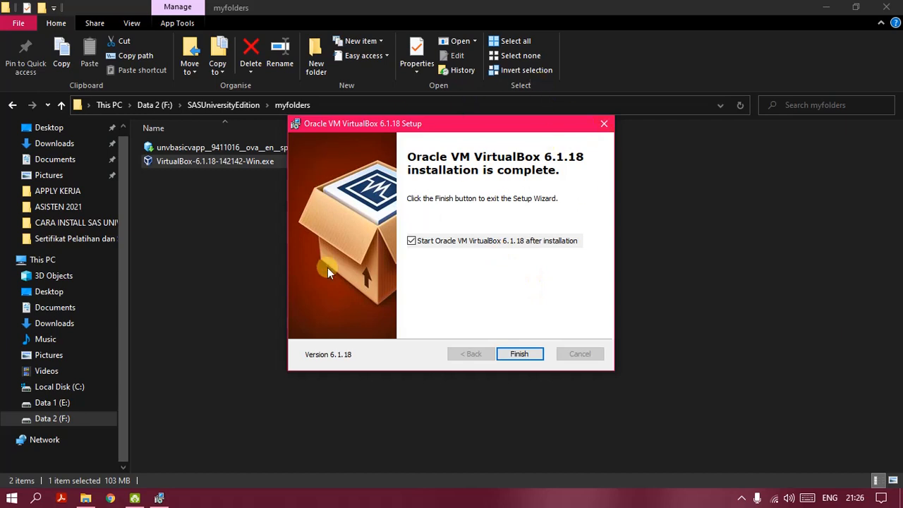
# Step: Finish setup and launch VirtualBox Manager from its desktop shortcut
pyautogui.click(522, 354)
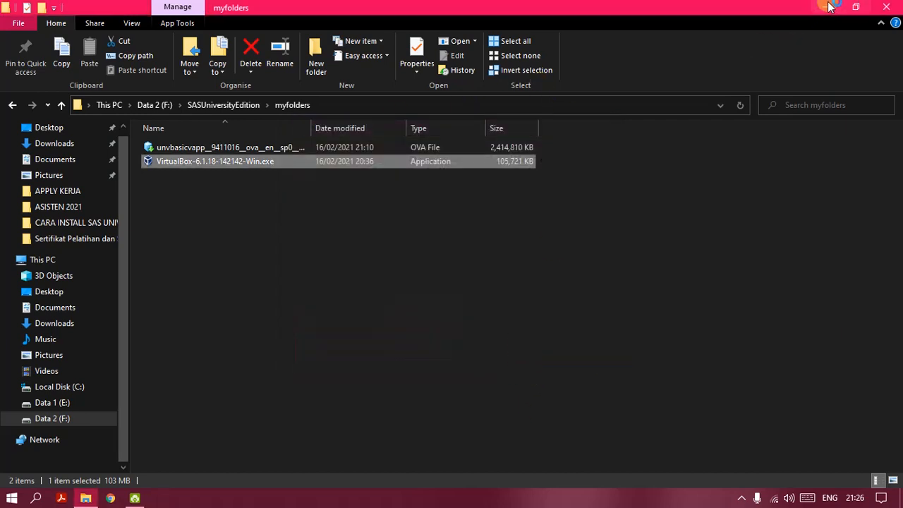
pyautogui.click(826, 7)
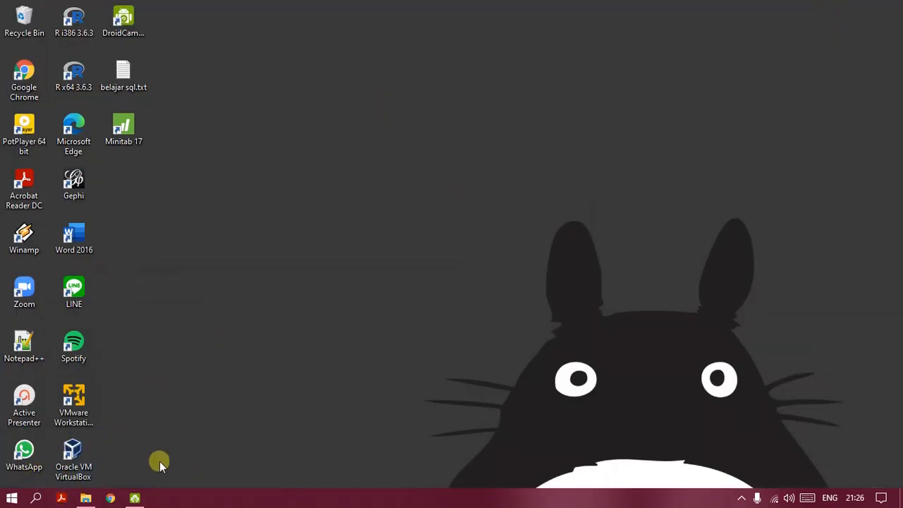
pyautogui.doubleClick(89, 455)
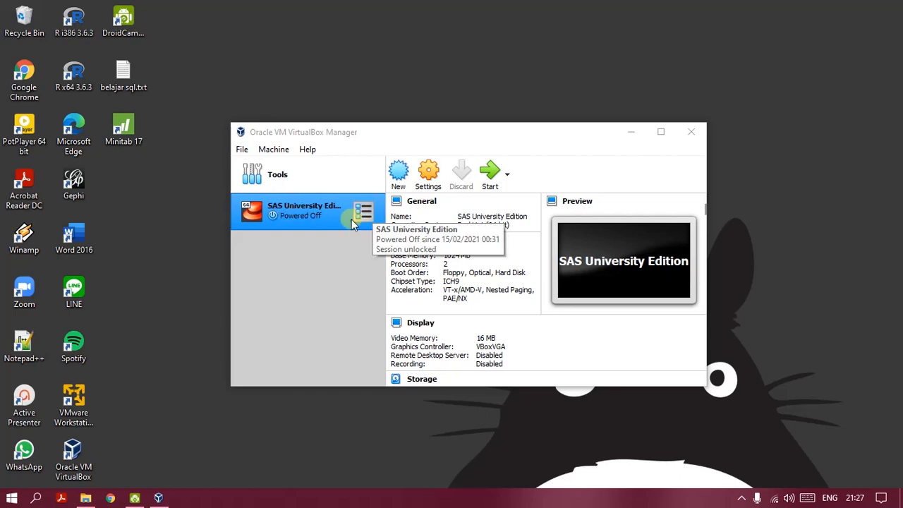
pyautogui.click(302, 269)
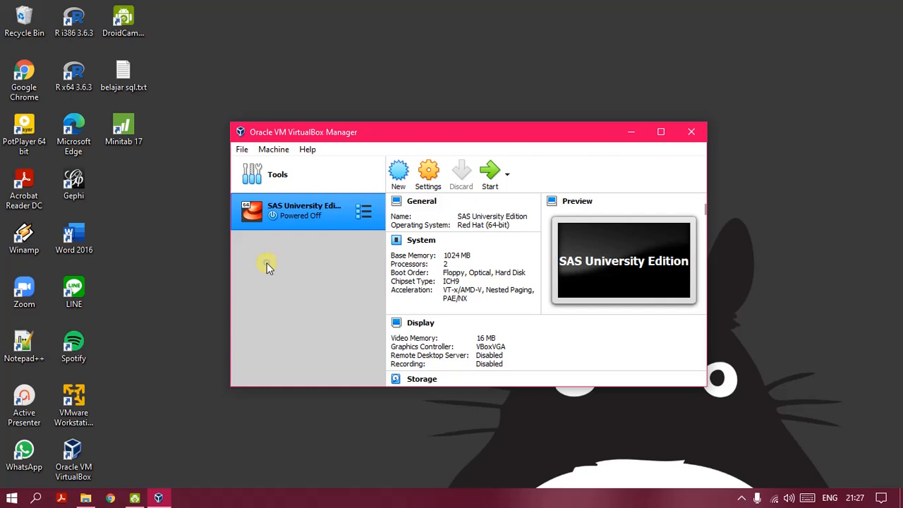
pyautogui.click(241, 150)
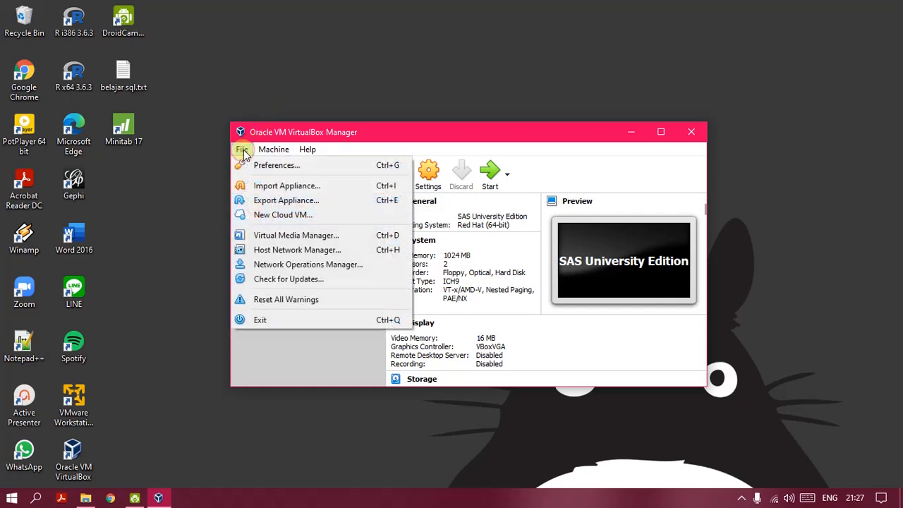
# Step: Open File > Import Appliance, close it once, then reopen it
pyautogui.click(258, 186)
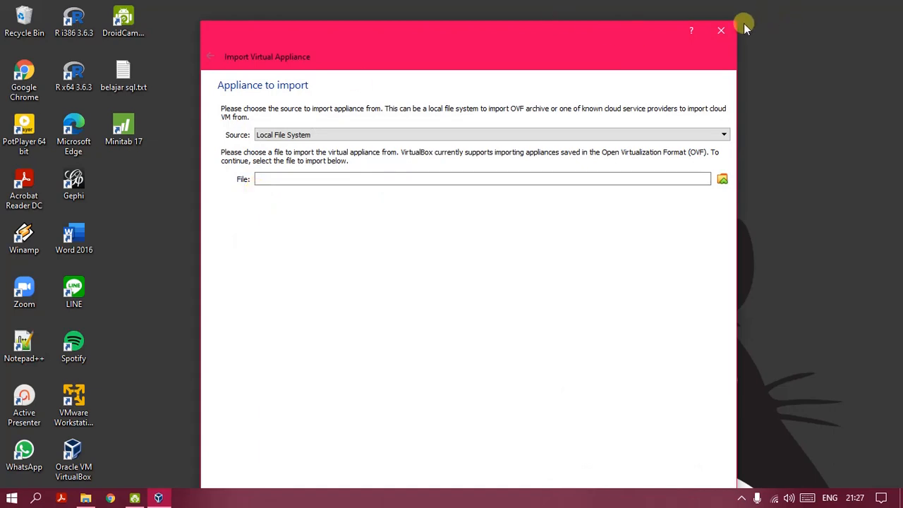
pyautogui.click(724, 31)
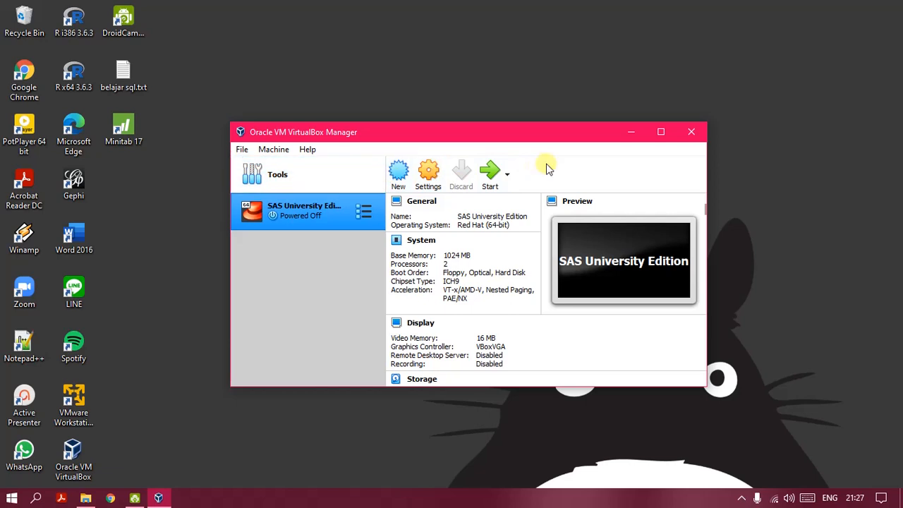
pyautogui.click(242, 151)
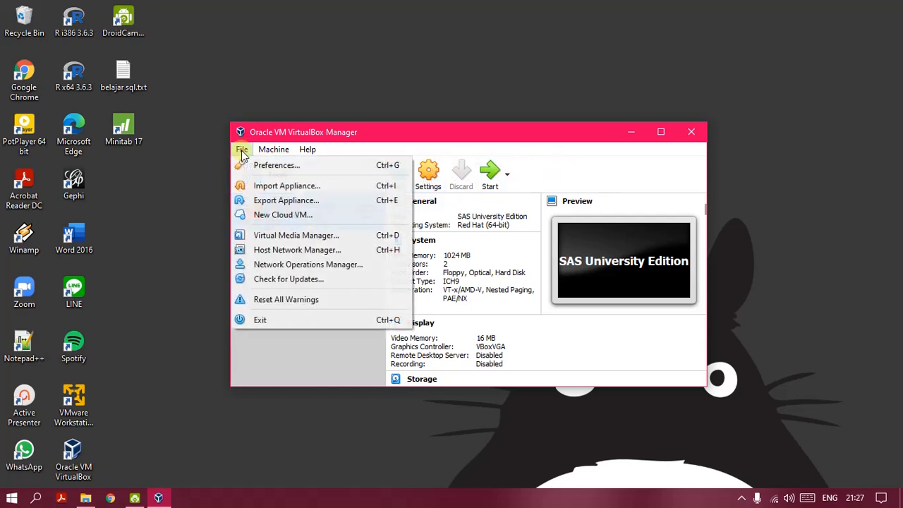
pyautogui.click(287, 188)
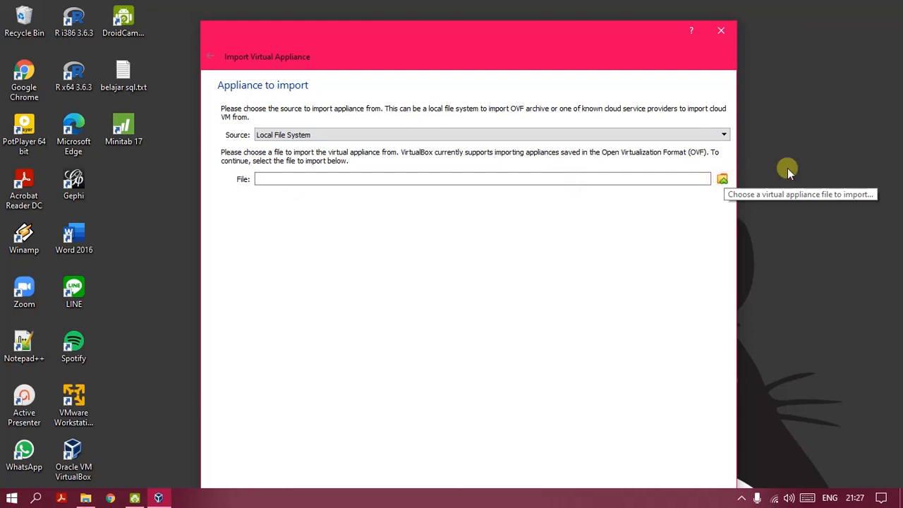
# Step: Choose the .ova in F:\SASUniversityEdition\myfolders and proceed to its appliance settings
pyautogui.click(722, 180)
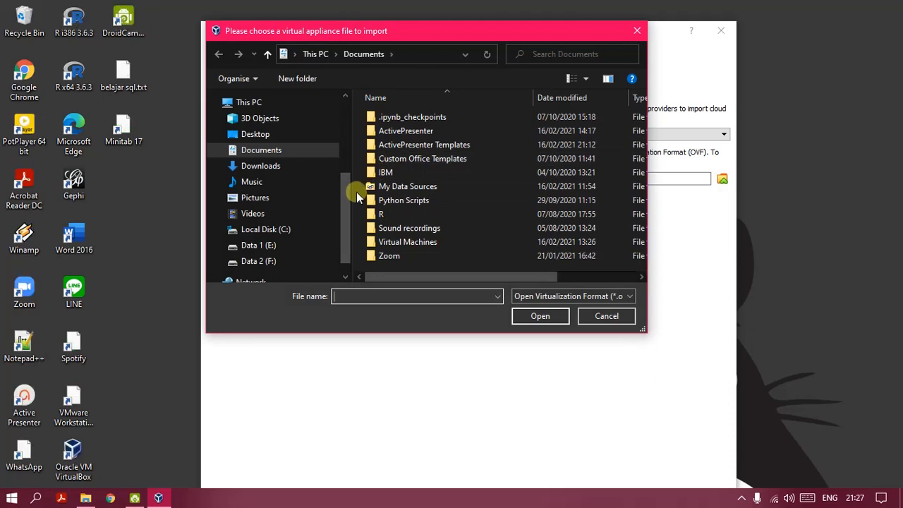
pyautogui.moveTo(345, 203); pyautogui.dragTo(332, 276)
pyautogui.click(278, 240)
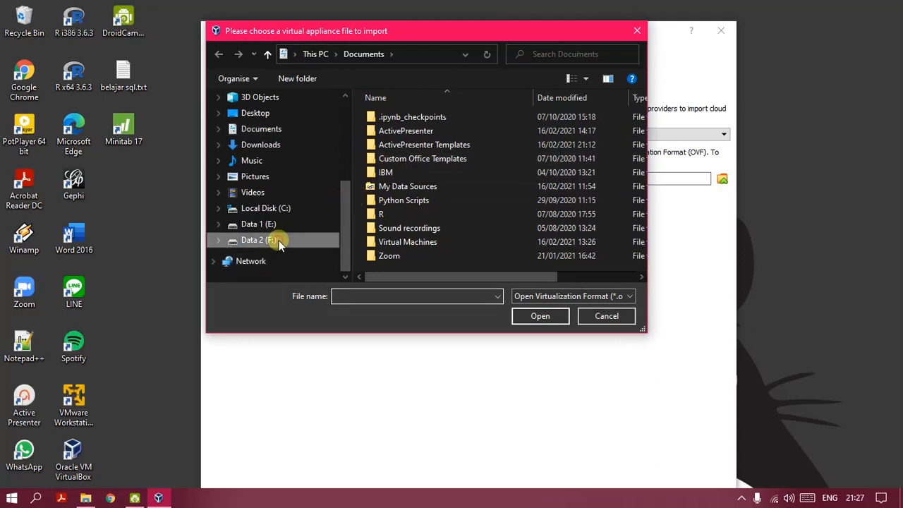
pyautogui.moveTo(645, 163); pyautogui.dragTo(631, 253)
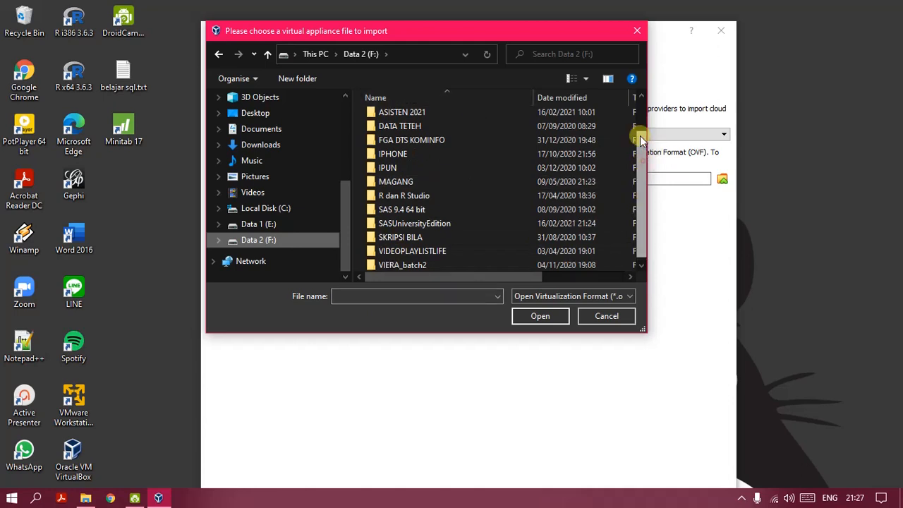
pyautogui.moveTo(637, 135); pyautogui.dragTo(642, 236)
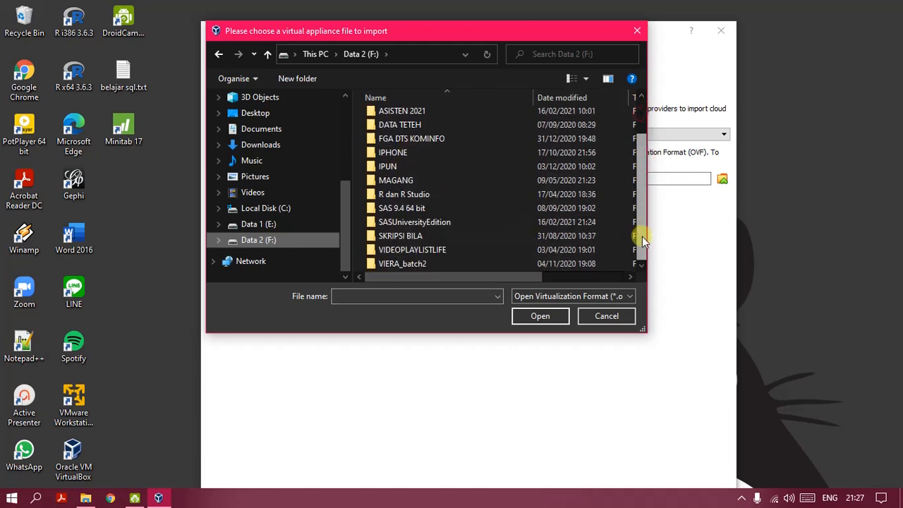
pyautogui.doubleClick(420, 221)
pyautogui.doubleClick(403, 117)
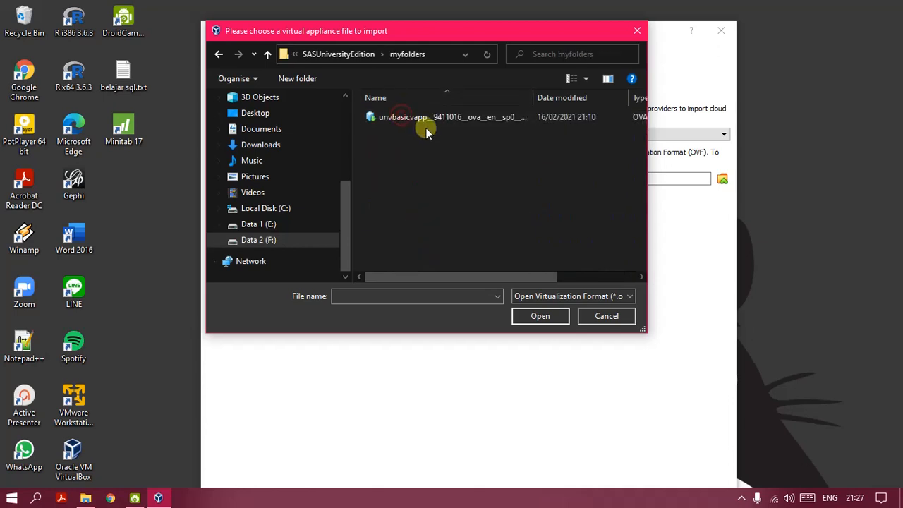
pyautogui.click(407, 118)
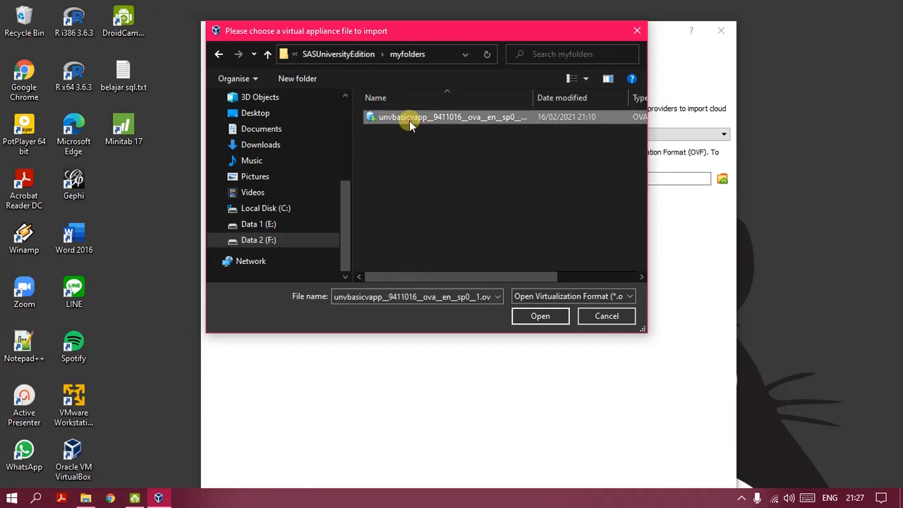
pyautogui.click(539, 322)
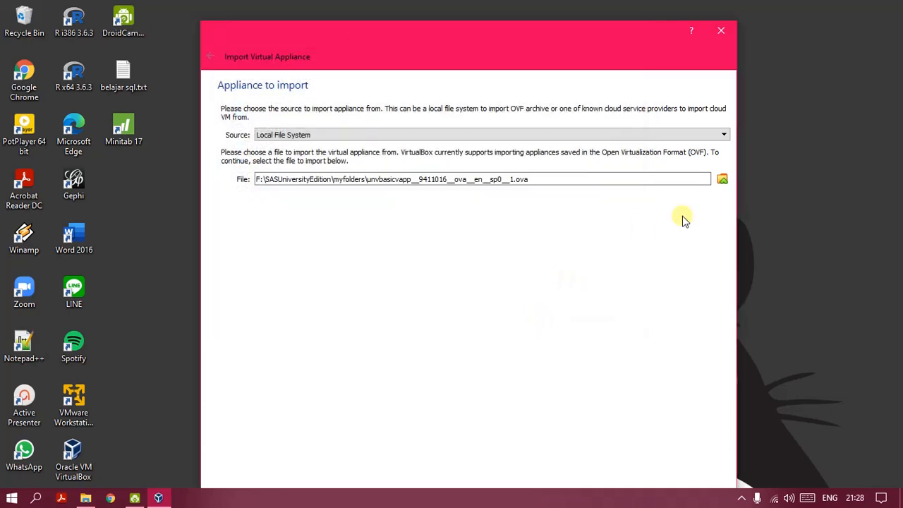
pyautogui.moveTo(572, 44); pyautogui.dragTo(576, 0)
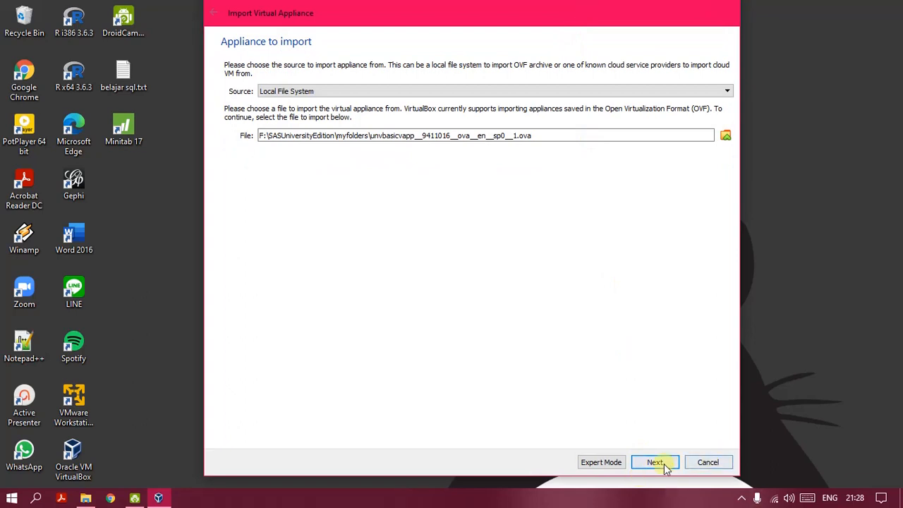
pyautogui.click(657, 461)
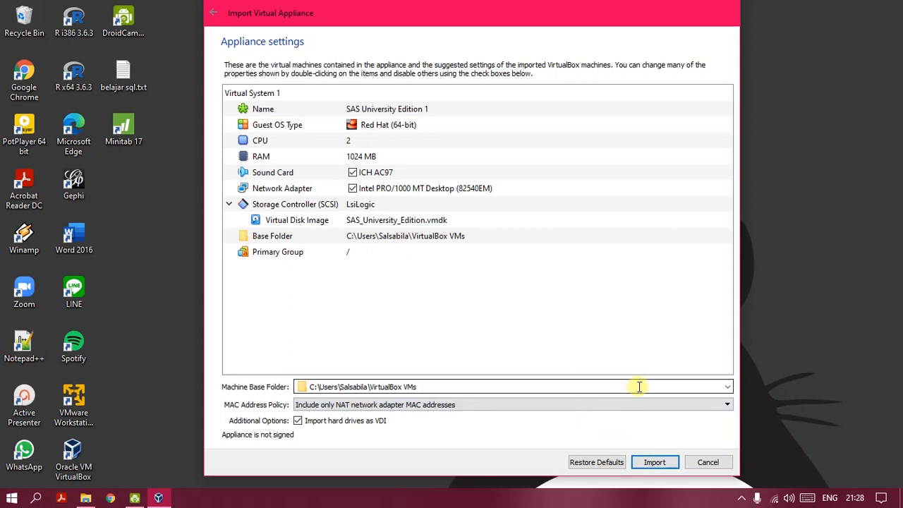
# Step: Start importing SAS University Edition 1 with its default appliance settings
pyautogui.click(660, 464)
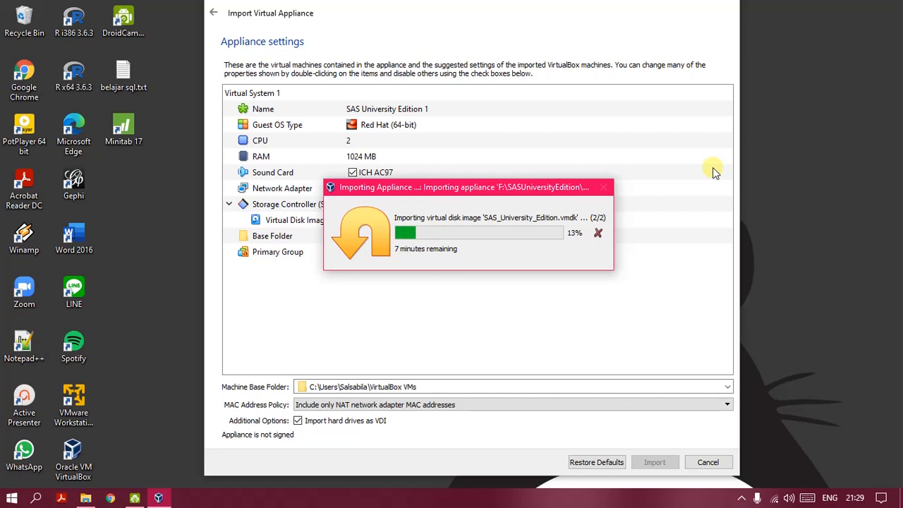
# Step: Open and close the ActivePresenter toolbar from the tray, dismissing its reminder message
pyautogui.click(742, 498)
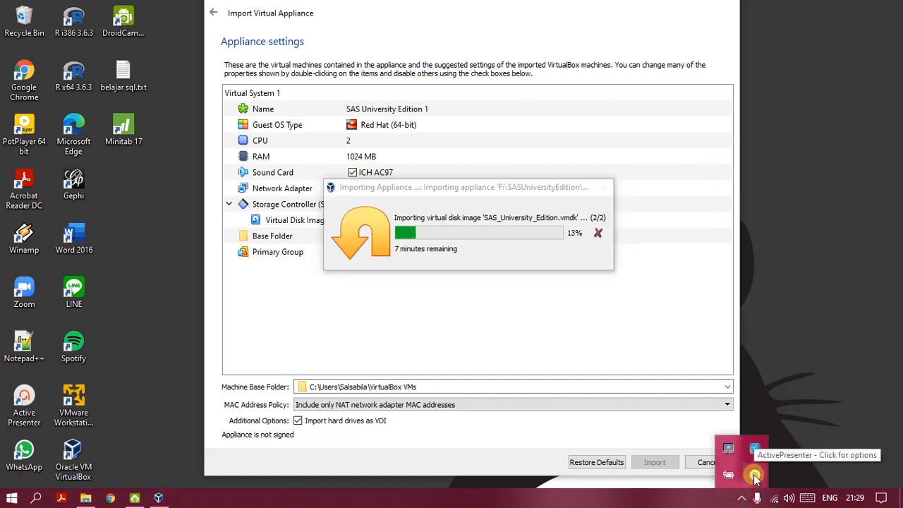
pyautogui.click(754, 476)
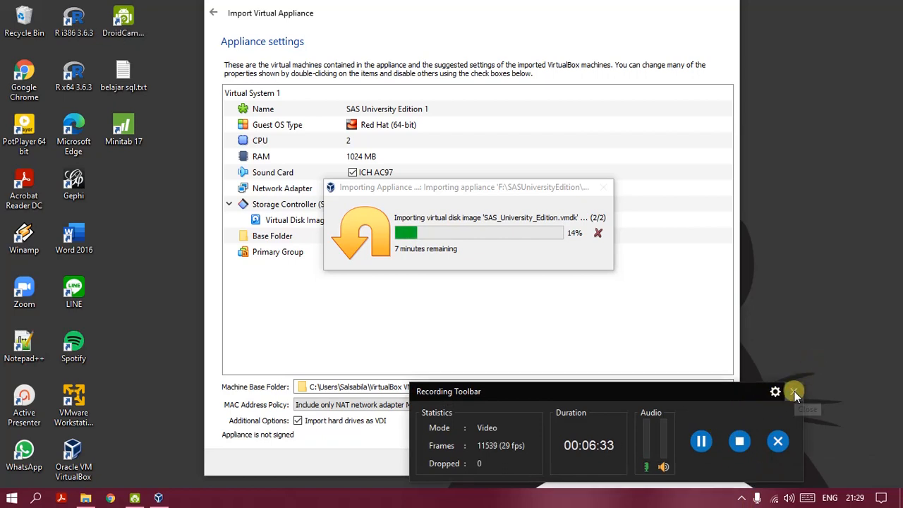
pyautogui.click(793, 390)
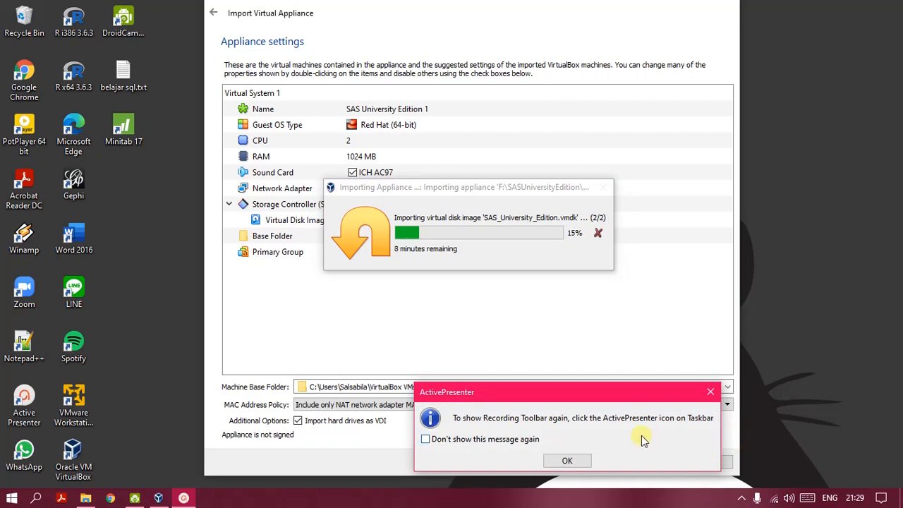
pyautogui.click(565, 460)
pyautogui.click(741, 498)
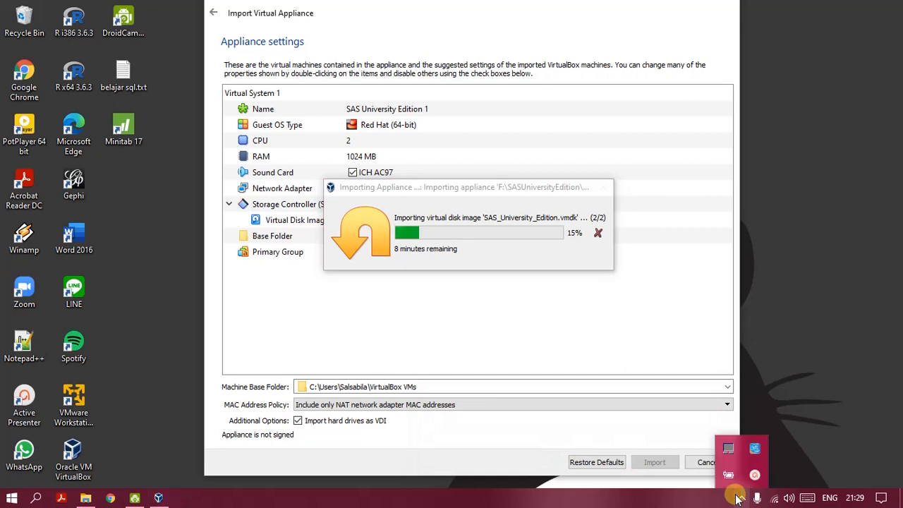
pyautogui.click(791, 323)
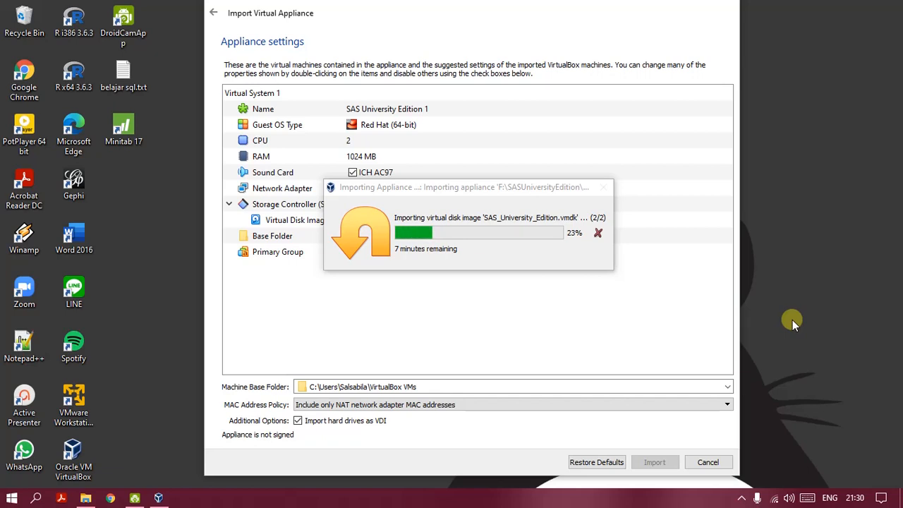
# Step: Close the ActivePresenter toolbar again, ticking 'Don't show this message again' before confirming
pyautogui.click(741, 498)
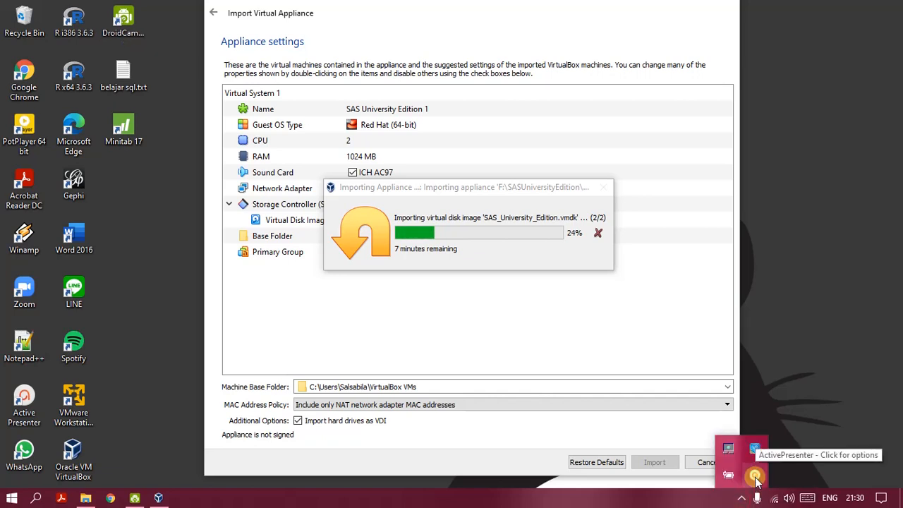
pyautogui.click(754, 476)
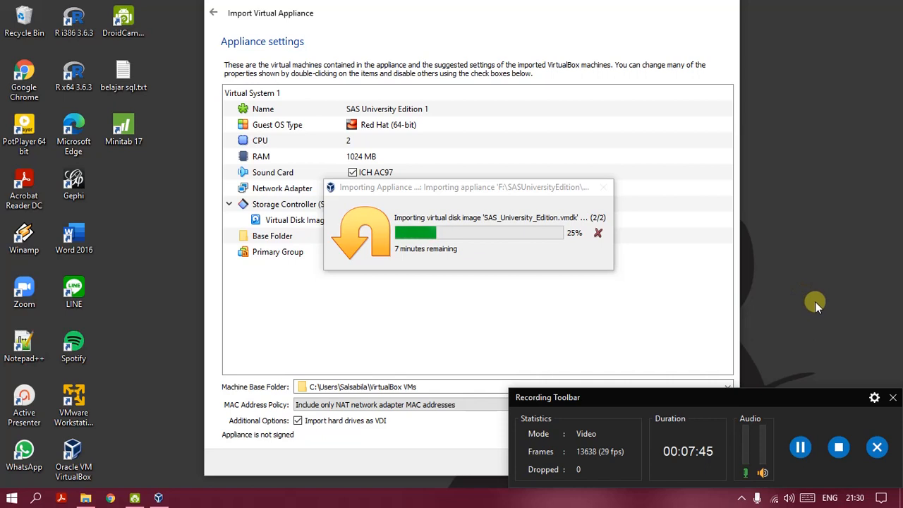
pyautogui.click(892, 399)
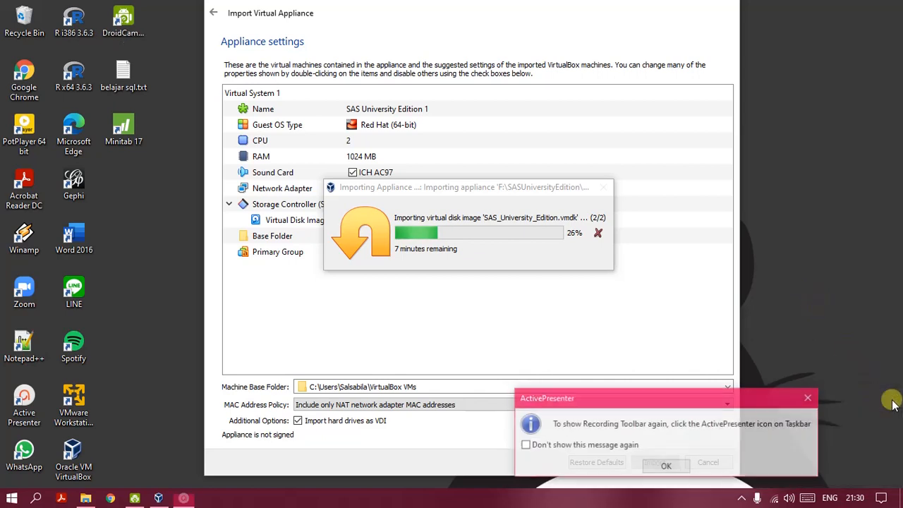
pyautogui.click(525, 445)
pyautogui.click(663, 466)
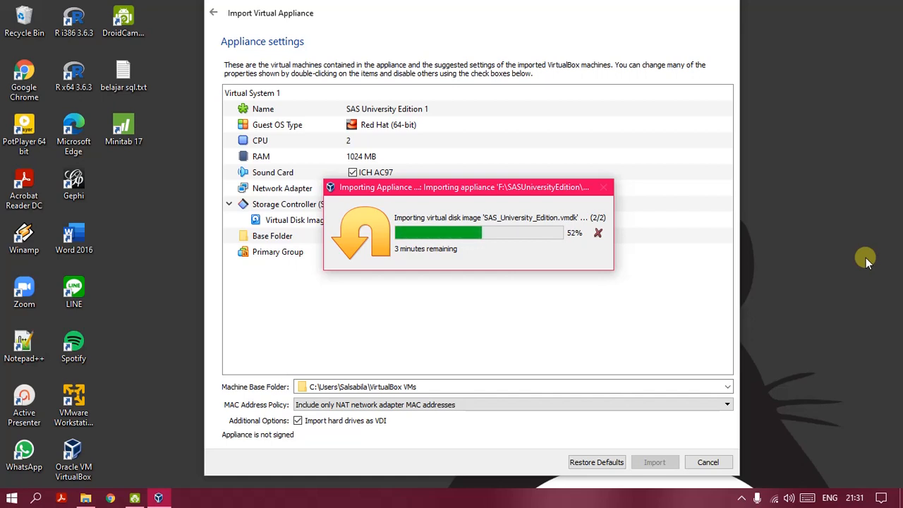
# Step: After the SAS appliance import finishes, maximize the VirtualBox Manager window
pyautogui.click(485, 10)
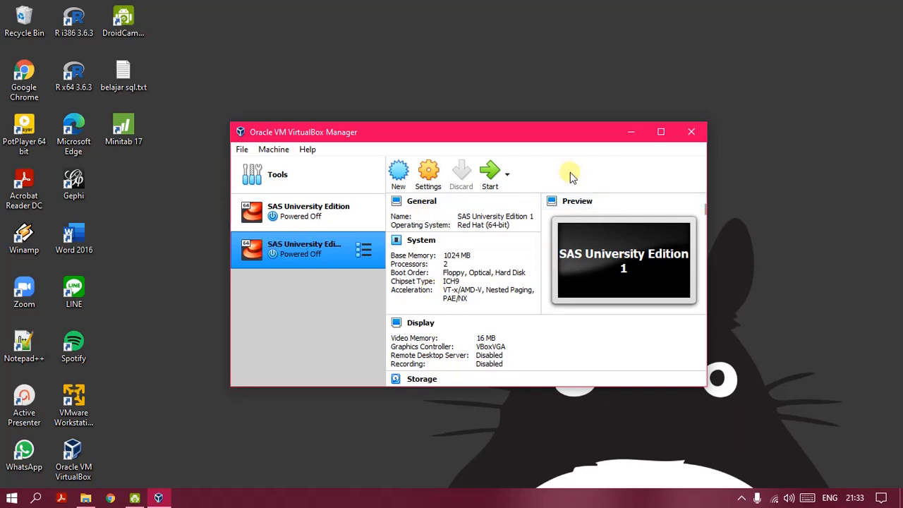
pyautogui.click(660, 132)
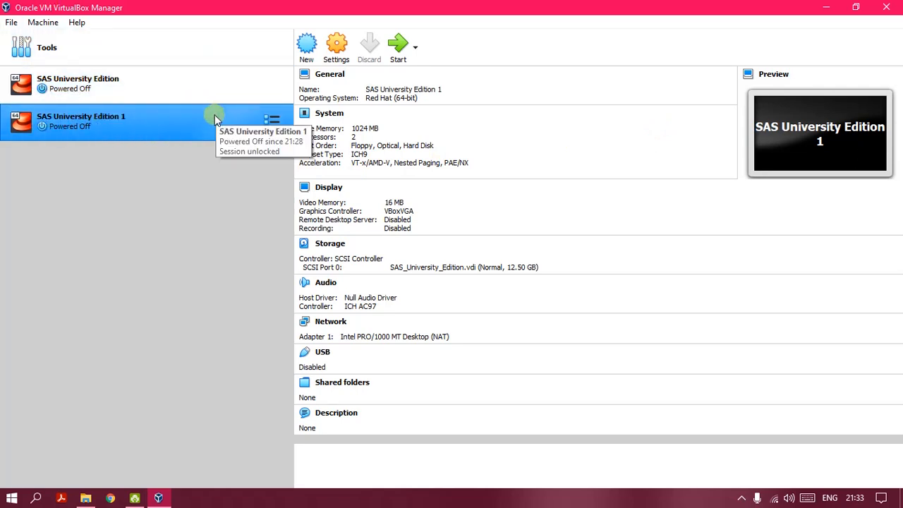
# Step: Leave only SAS University Edition 1 selected and bring up its right-click action menu
pyautogui.rightClick(74, 120)
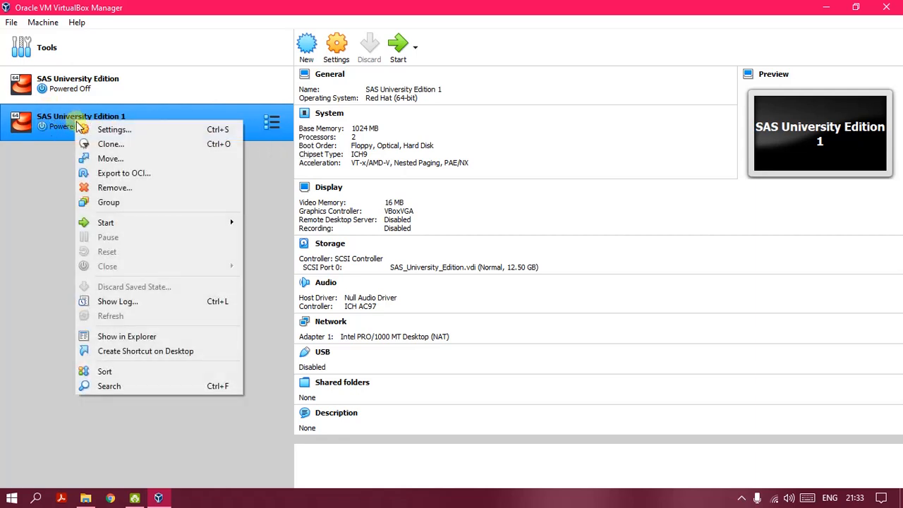
pyautogui.click(56, 163)
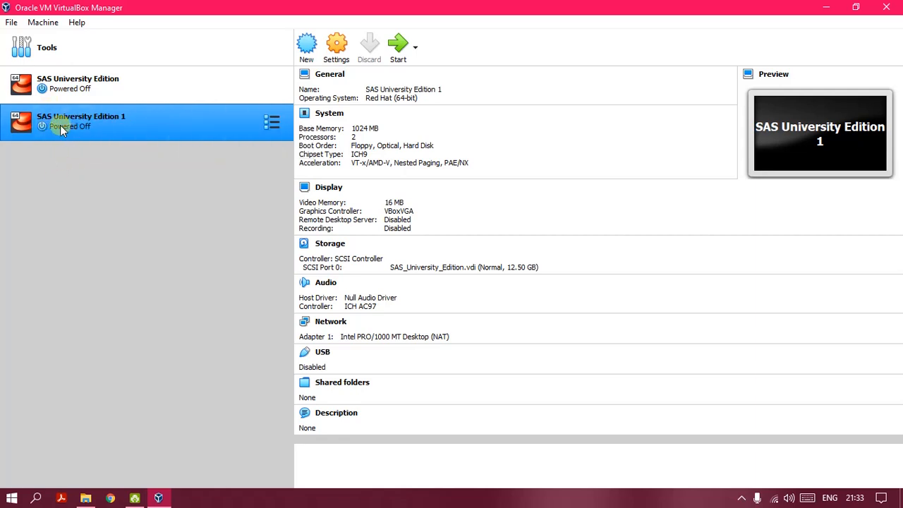
pyautogui.keyDown('ctrl'); pyautogui.click(131, 72); pyautogui.keyUp('ctrl')
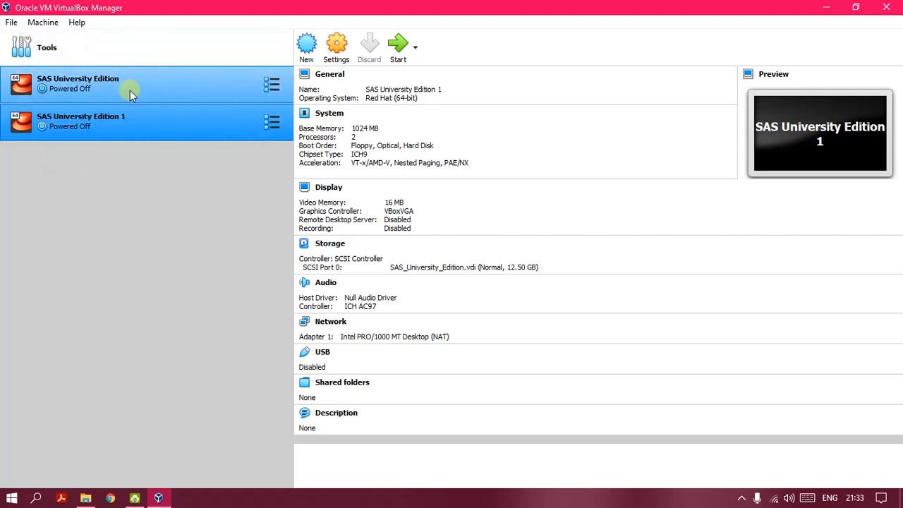
pyautogui.click(71, 116)
pyautogui.keyDown('ctrl'); pyautogui.click(92, 86); pyautogui.keyUp('ctrl')
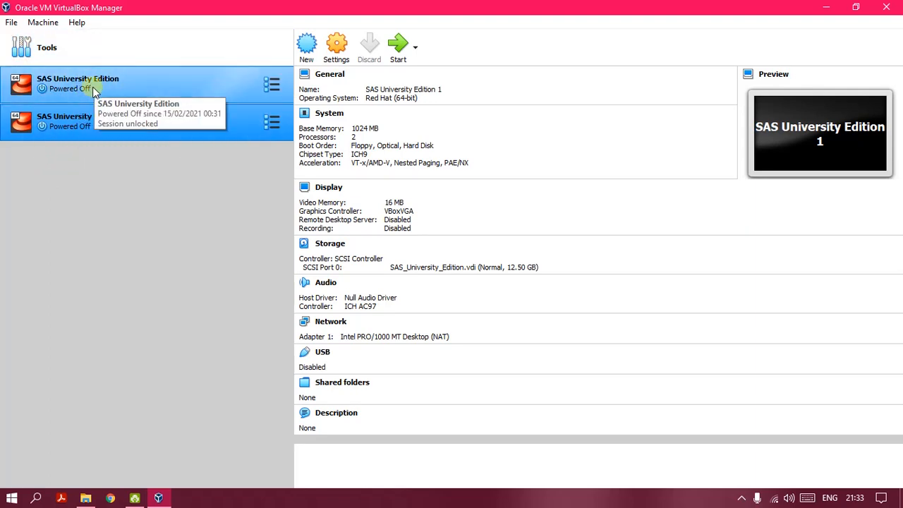
pyautogui.keyDown('ctrl'); pyautogui.click(92, 87); pyautogui.keyUp('ctrl')
pyautogui.rightClick(61, 121)
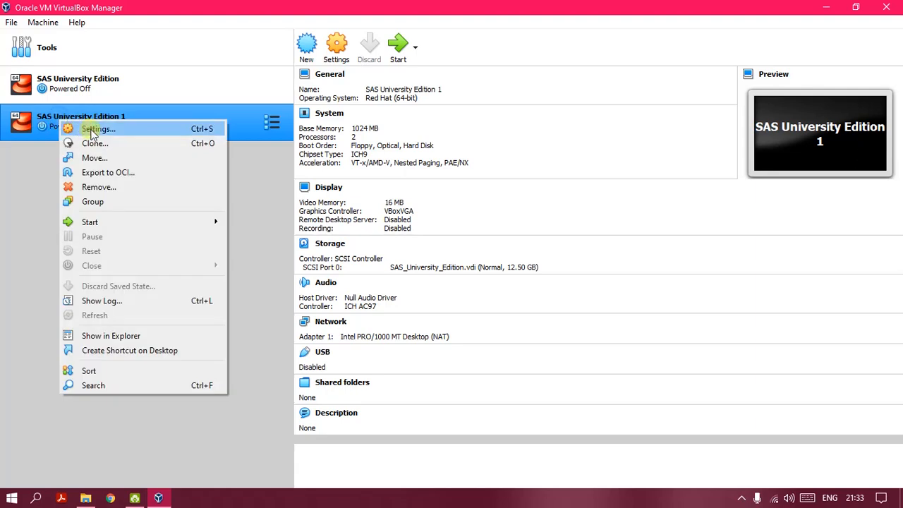
# Step: Open SAS University Edition 1's Settings on the Shared Folders page and start a new share
pyautogui.click(90, 130)
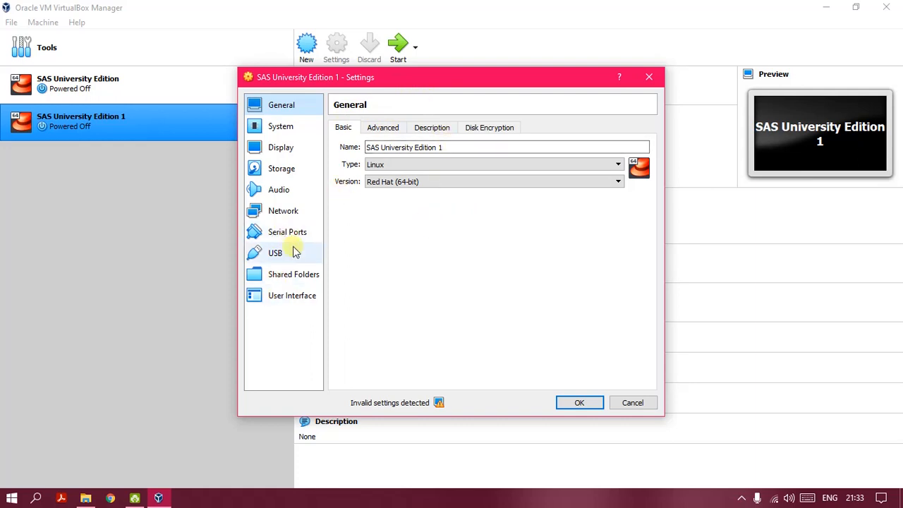
pyautogui.click(296, 280)
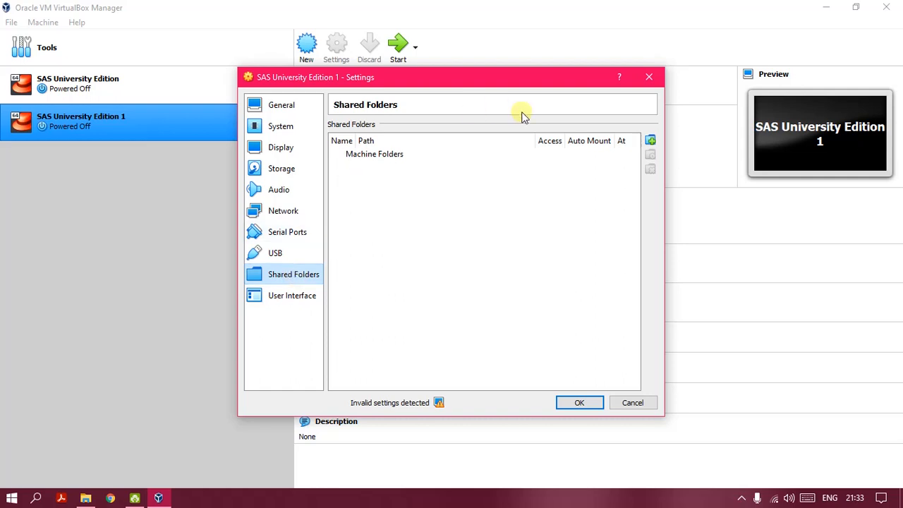
pyautogui.click(650, 141)
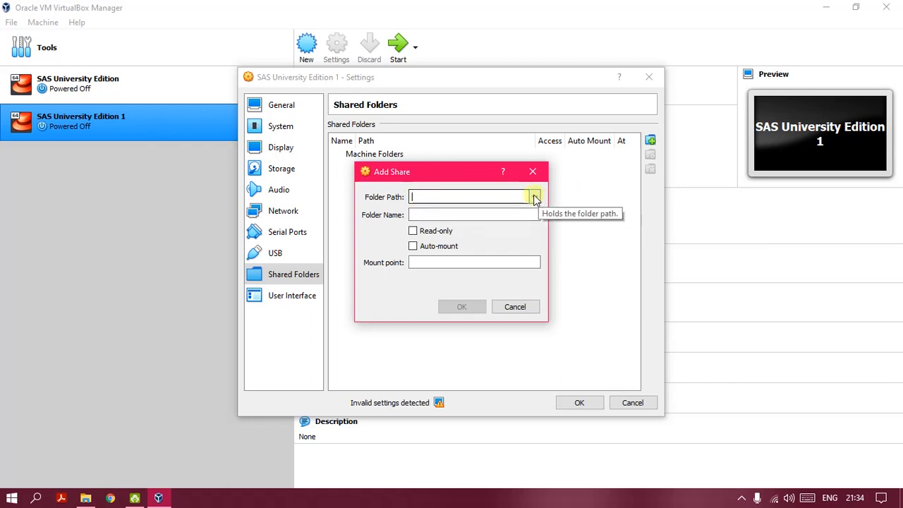
# Step: Browse via Other... to the F:\SASUniversityEdition\myfolders folder for the share path
pyautogui.click(507, 196)
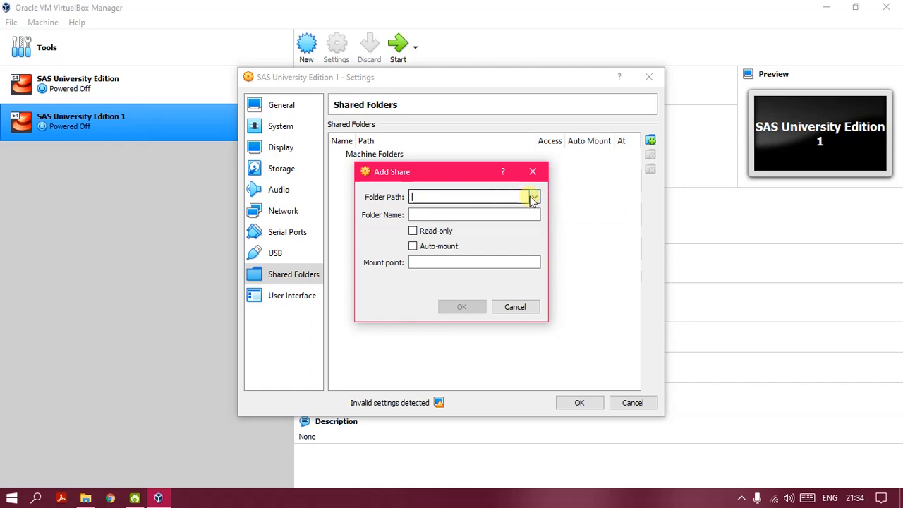
pyautogui.click(534, 196)
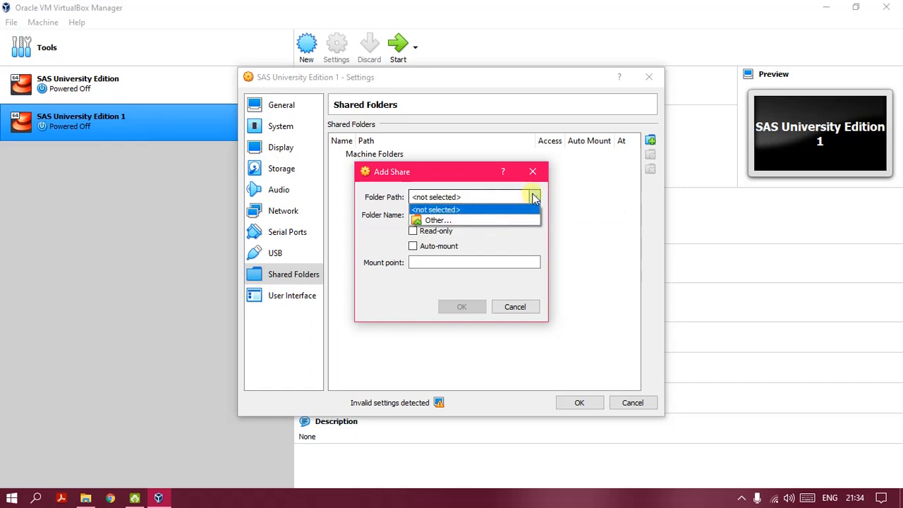
pyautogui.click(447, 220)
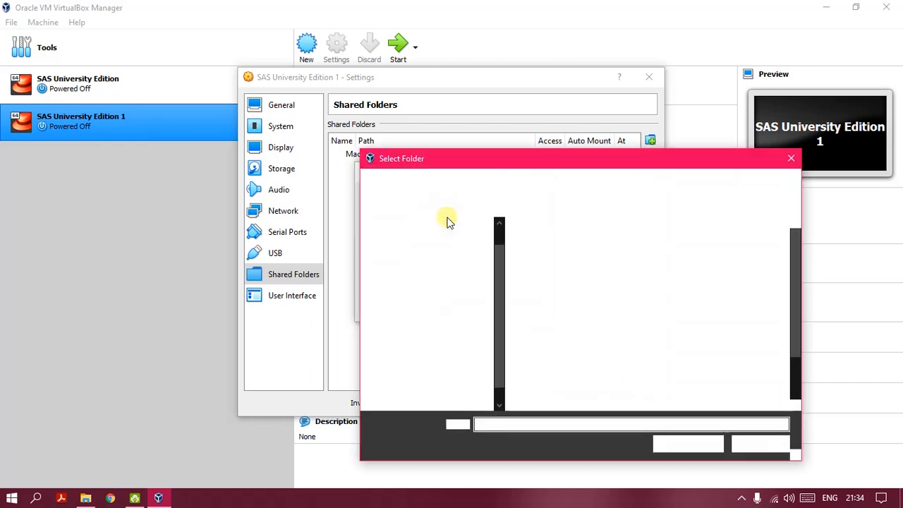
pyautogui.moveTo(499, 298); pyautogui.dragTo(490, 363)
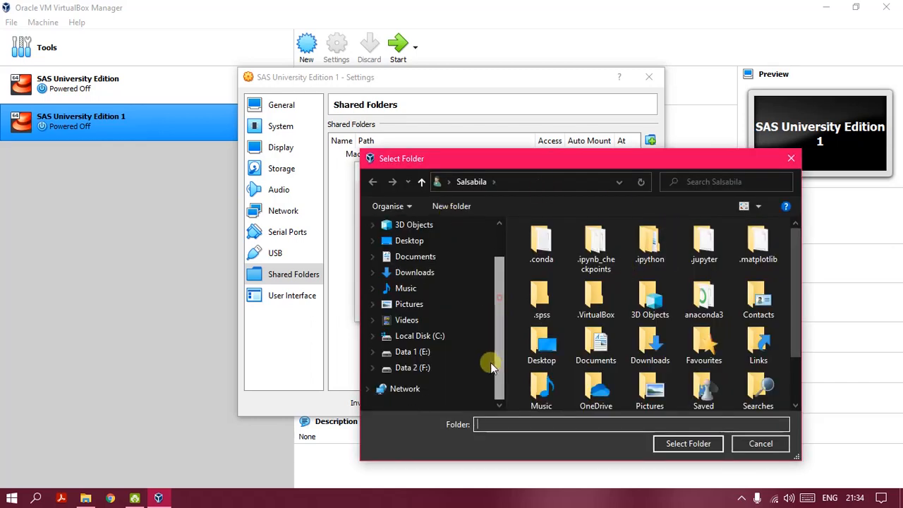
pyautogui.scroll(4, 432, 363)
pyautogui.click(433, 361)
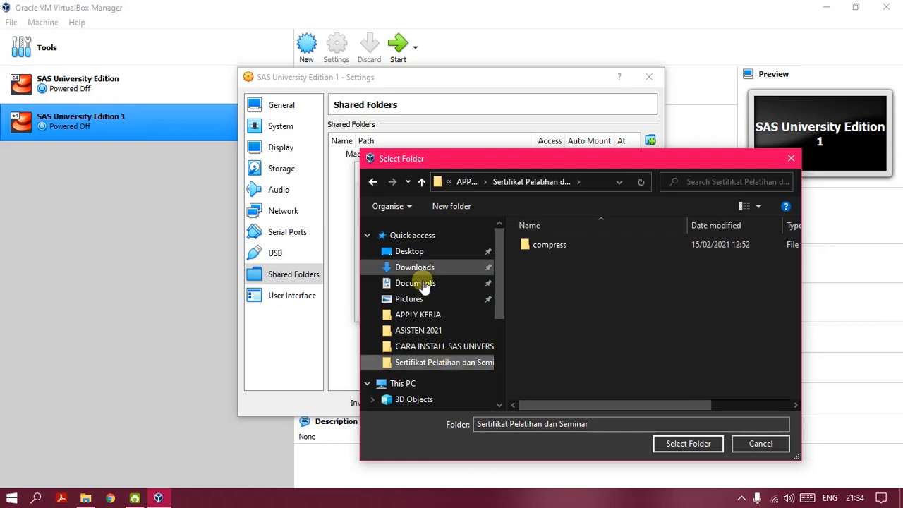
pyautogui.moveTo(499, 285); pyautogui.dragTo(490, 359)
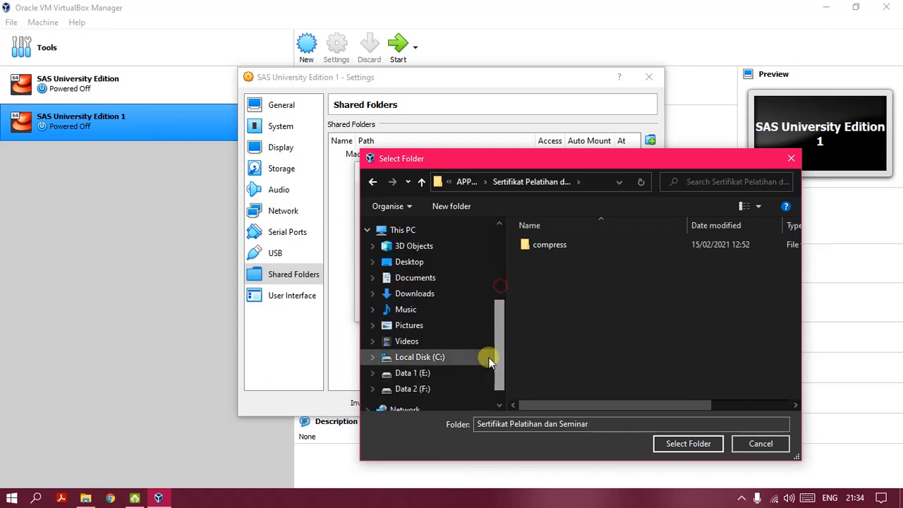
pyautogui.click(418, 389)
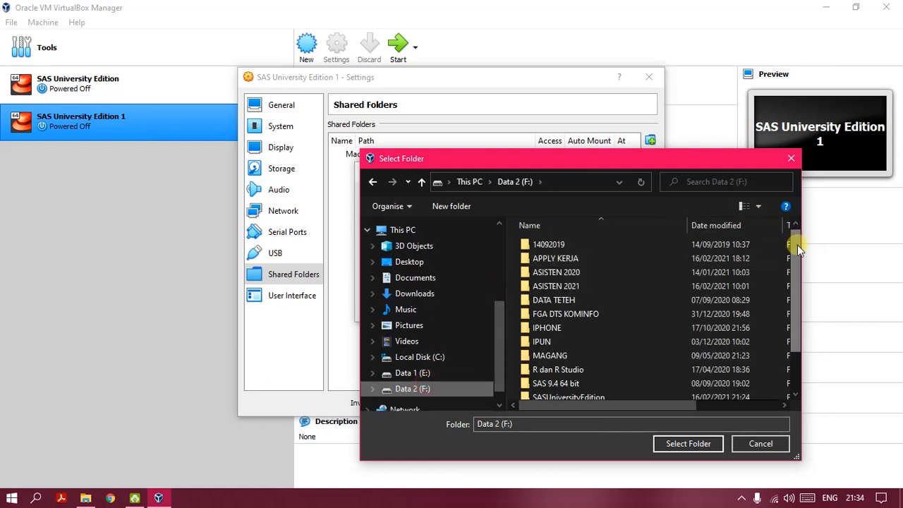
pyautogui.scroll(-1, 797, 245)
pyautogui.doubleClick(570, 349)
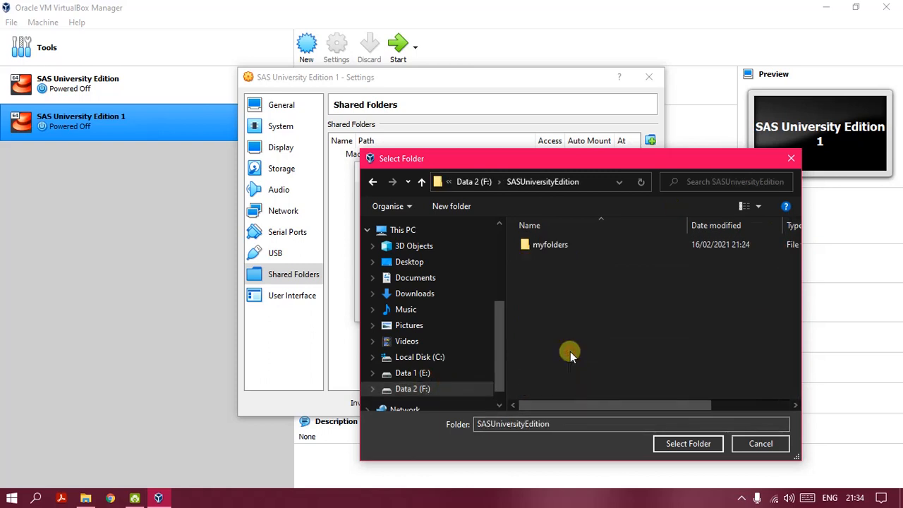
pyautogui.doubleClick(555, 245)
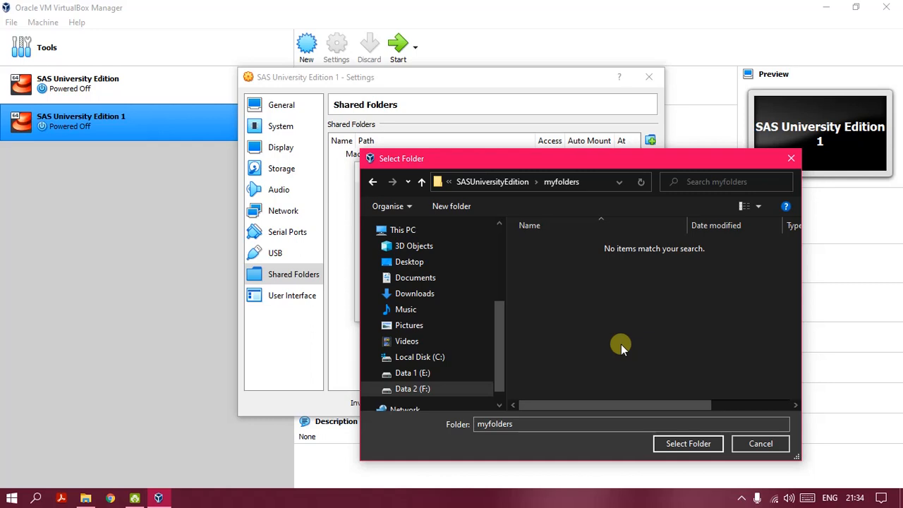
# Step: Use myfolders as the folder path, enable Auto-mount, and add the share
pyautogui.click(698, 444)
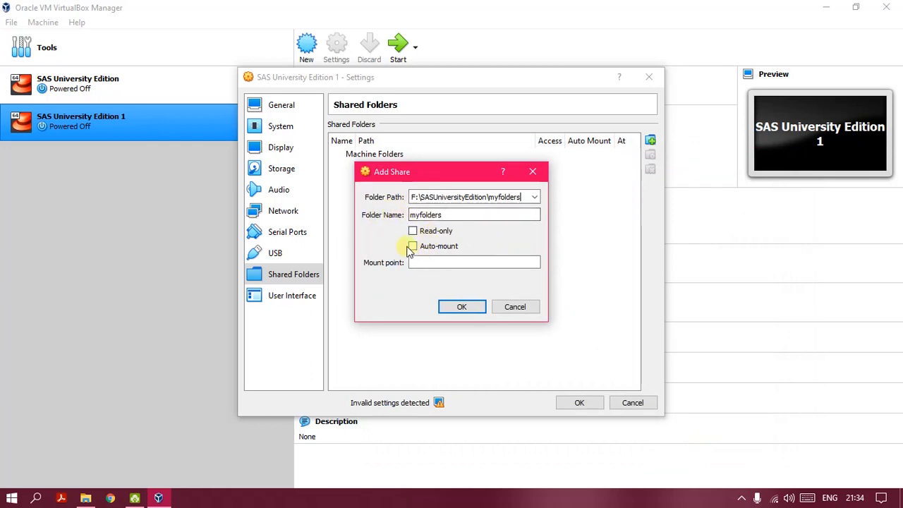
pyautogui.click(413, 247)
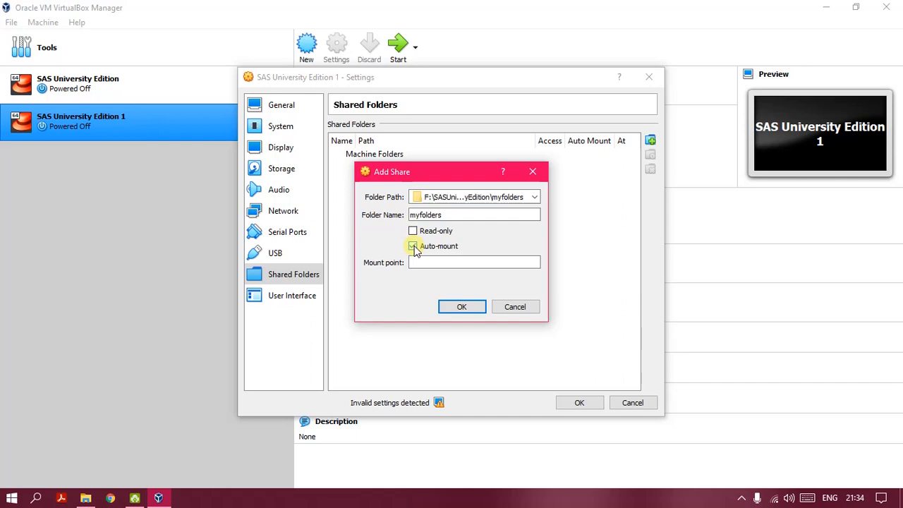
pyautogui.click(460, 307)
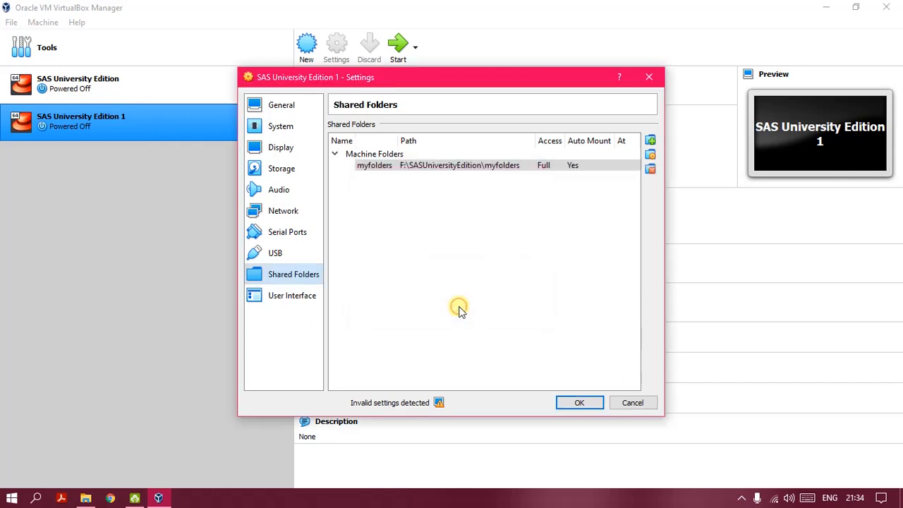
# Step: Save the shared folder settings, start SAS University Edition 1, and restore the manager window size
pyautogui.click(580, 400)
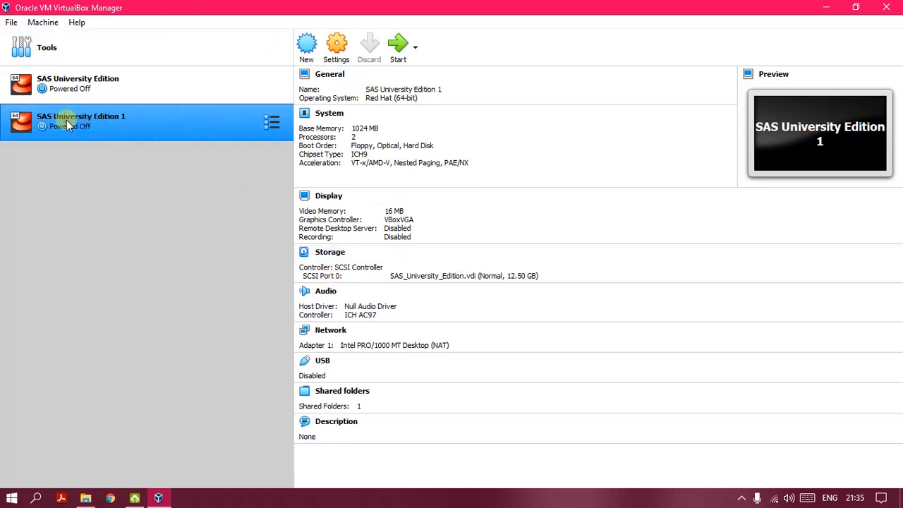
pyautogui.doubleClick(89, 131)
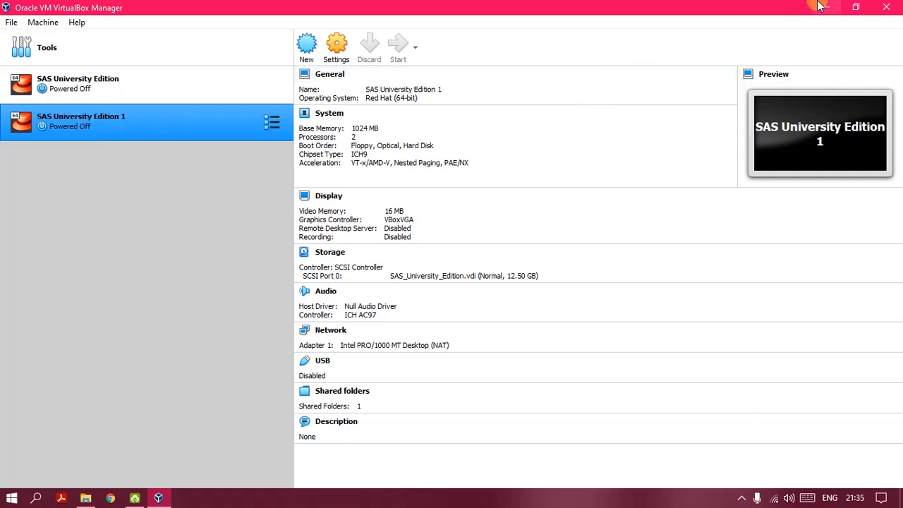
pyautogui.click(856, 8)
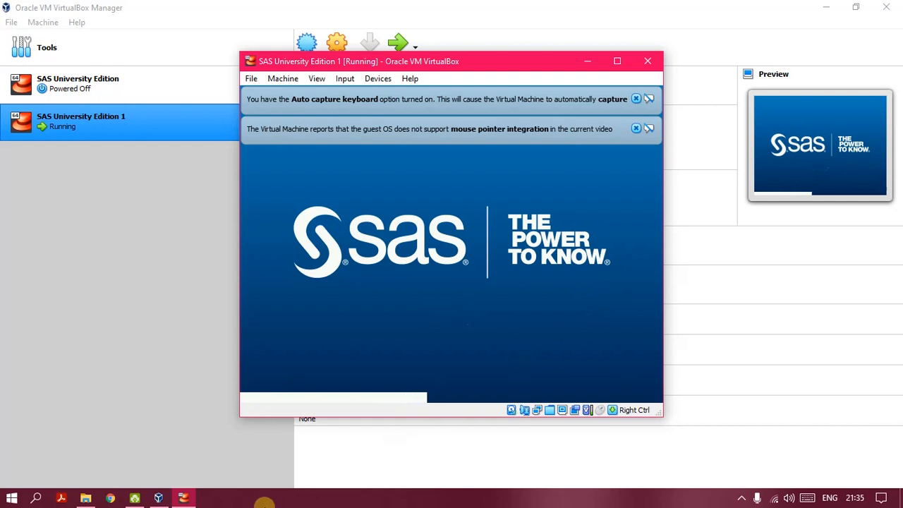
pyautogui.click(740, 498)
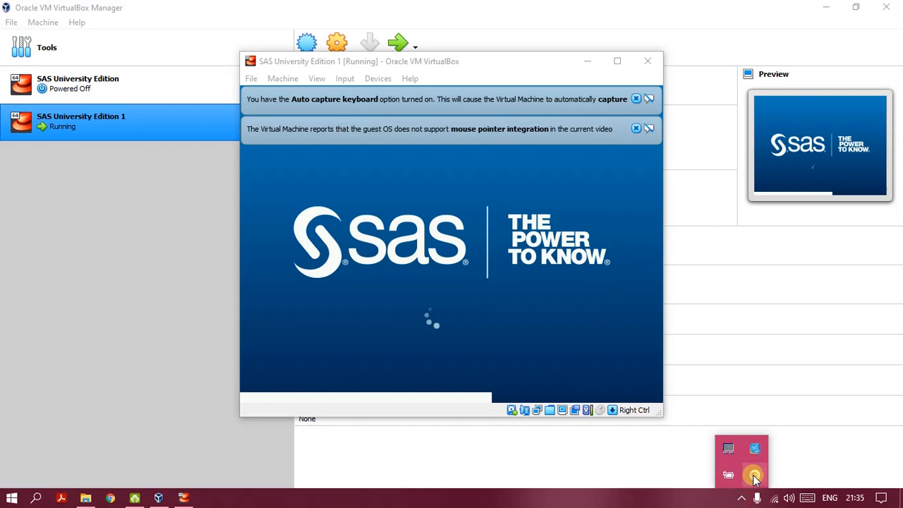
pyautogui.click(753, 475)
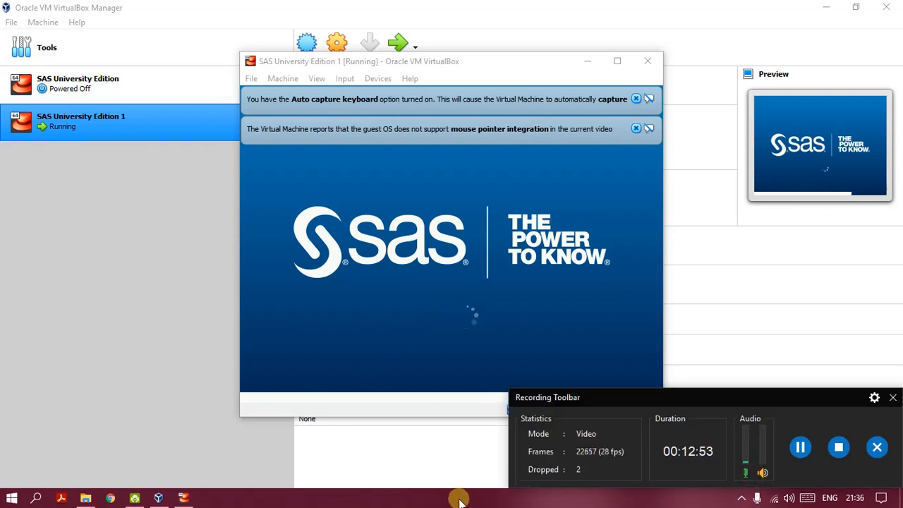
pyautogui.click(892, 400)
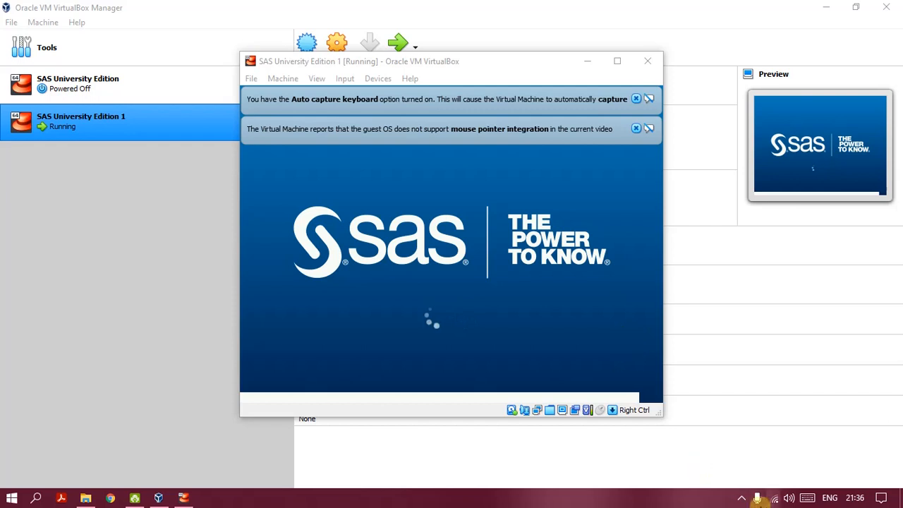
pyautogui.click(742, 499)
pyautogui.click(754, 473)
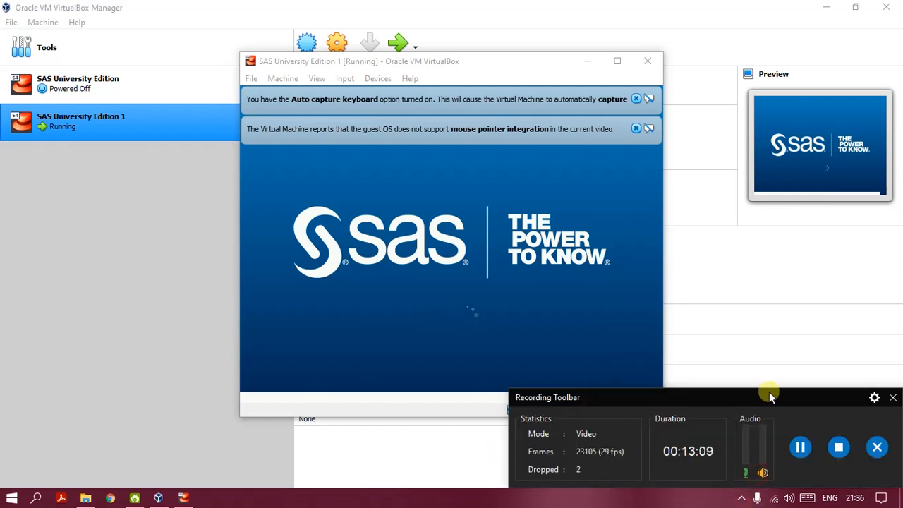
pyautogui.click(890, 400)
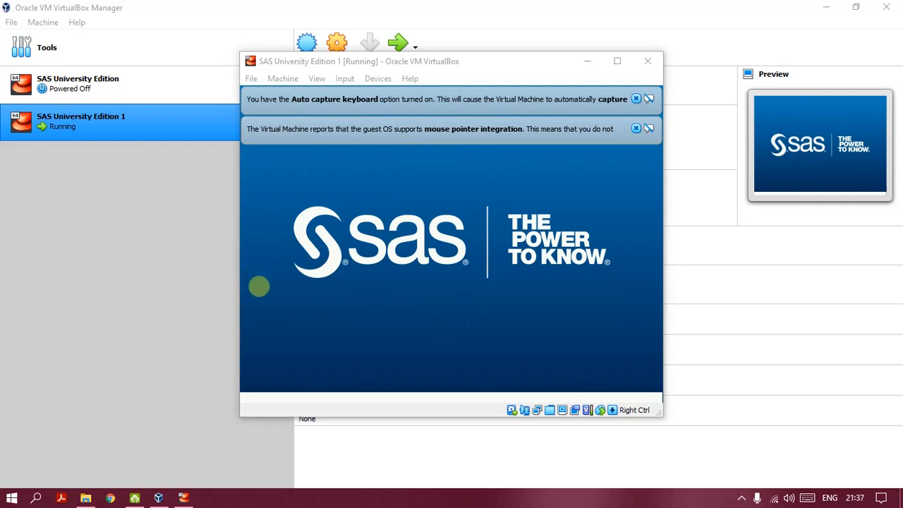
pyautogui.moveTo(187, 500)
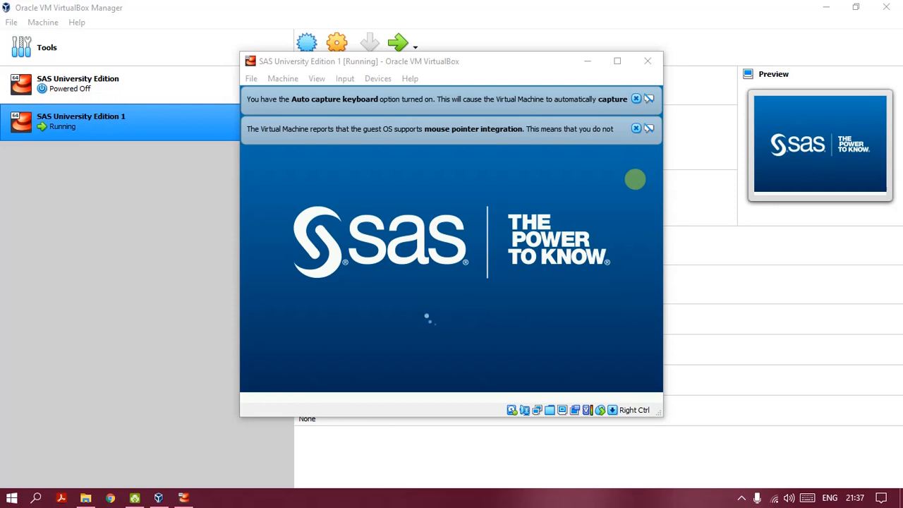
# Step: Maximize then restore the VM window while it boots, and bring up the recorder controls
pyautogui.click(617, 61)
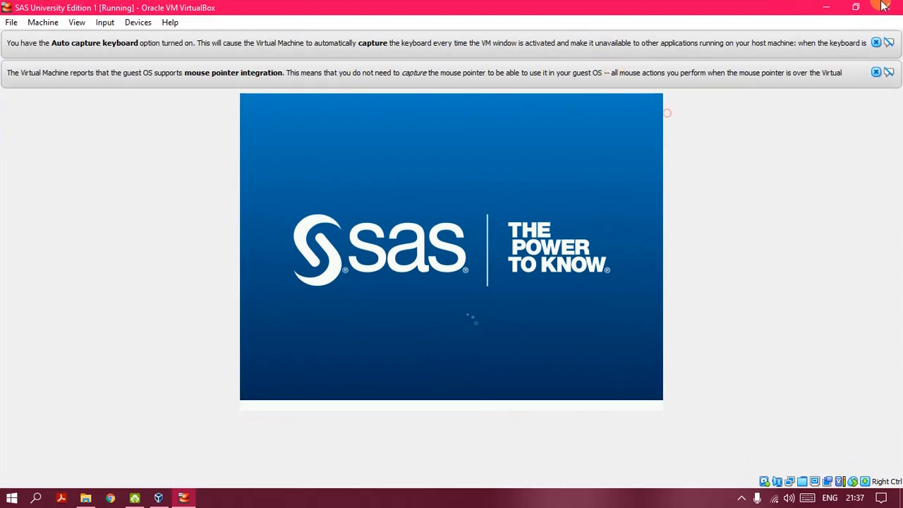
pyautogui.click(855, 8)
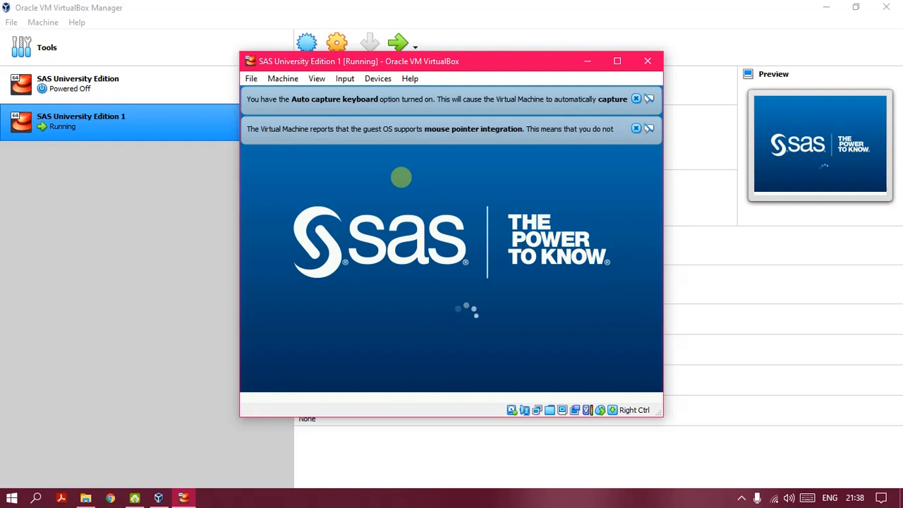
pyautogui.click(741, 498)
pyautogui.click(755, 477)
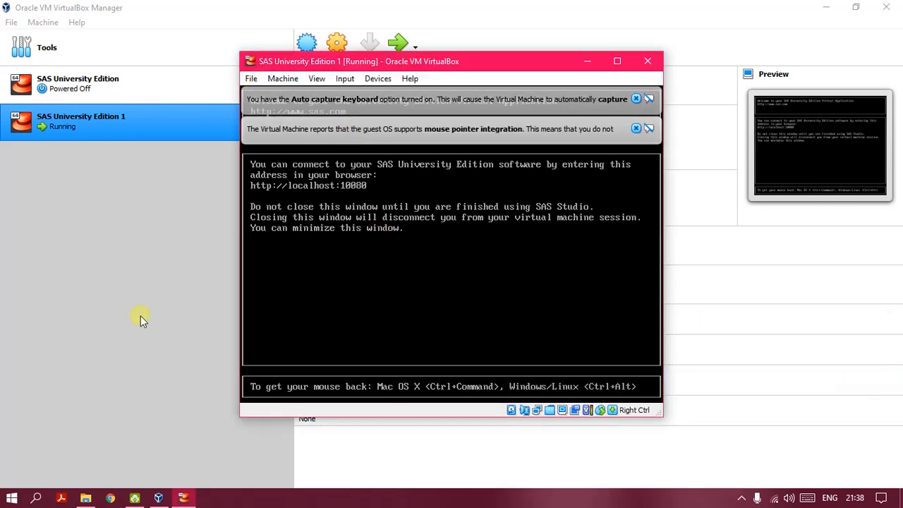
# Step: Close the recorder controls and switch from the VM windows to Chrome's New Tab page
pyautogui.click(112, 497)
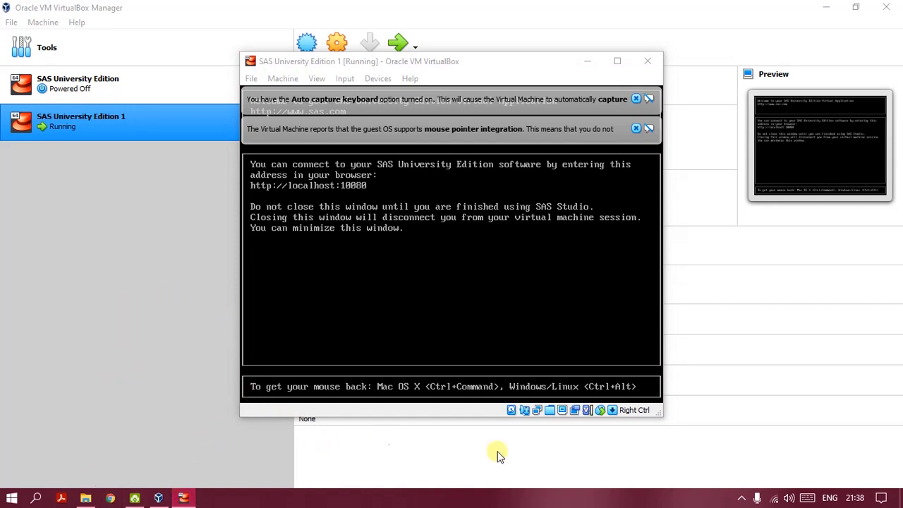
pyautogui.click(741, 498)
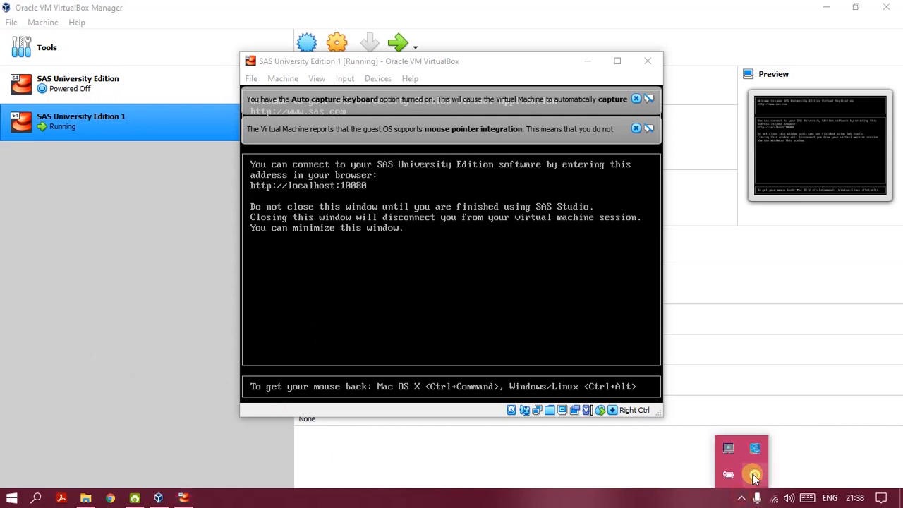
pyautogui.click(752, 472)
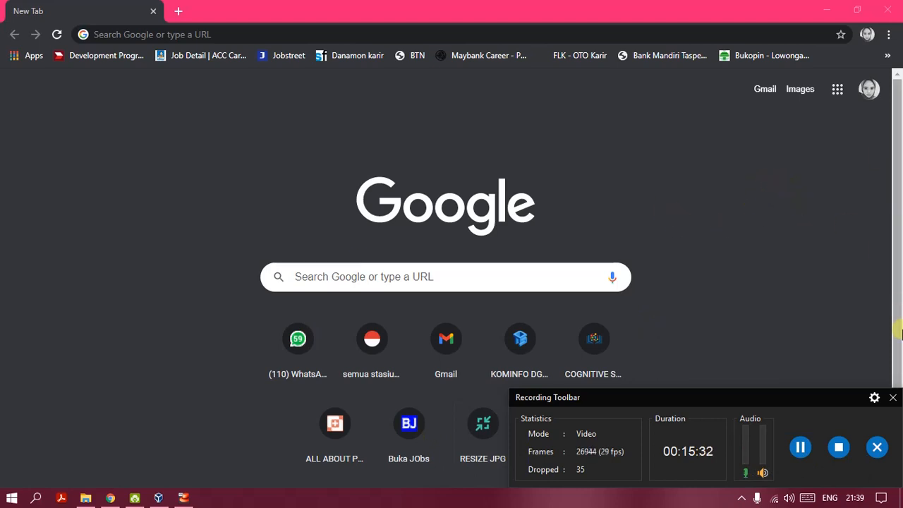
pyautogui.click(892, 399)
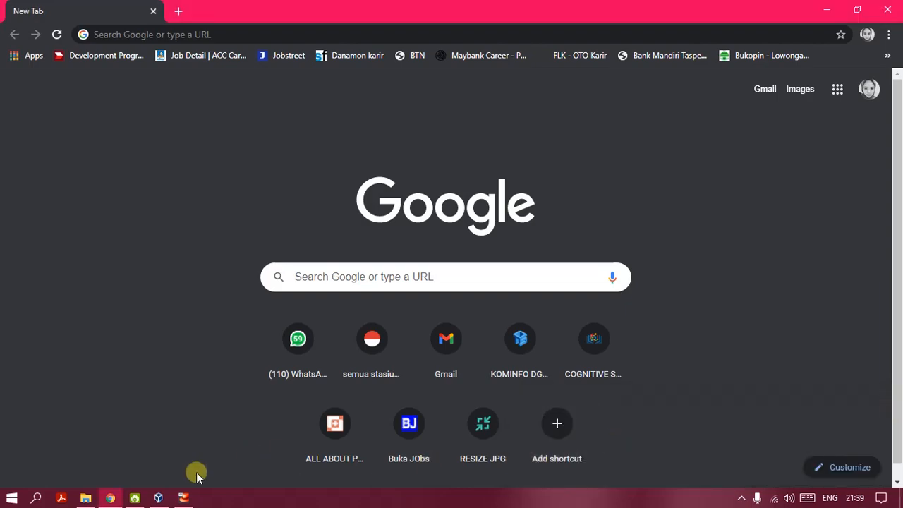
pyautogui.click(157, 500)
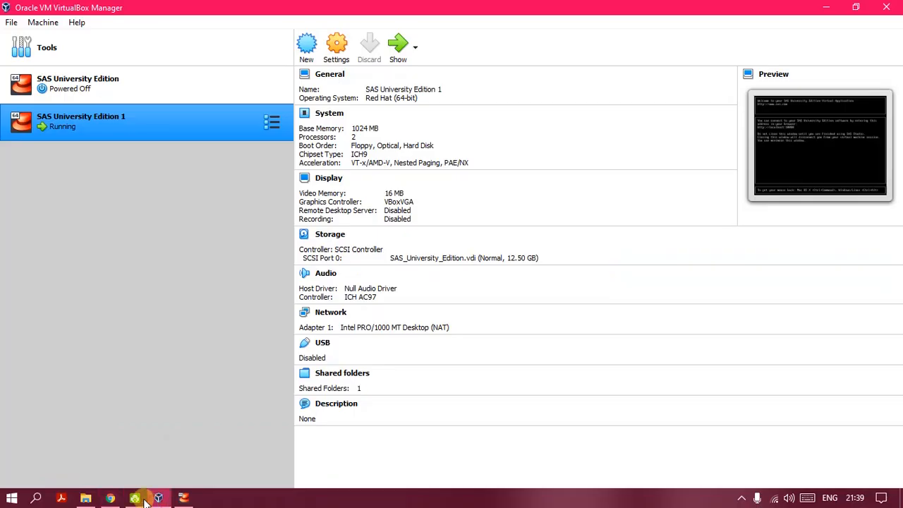
pyautogui.click(181, 498)
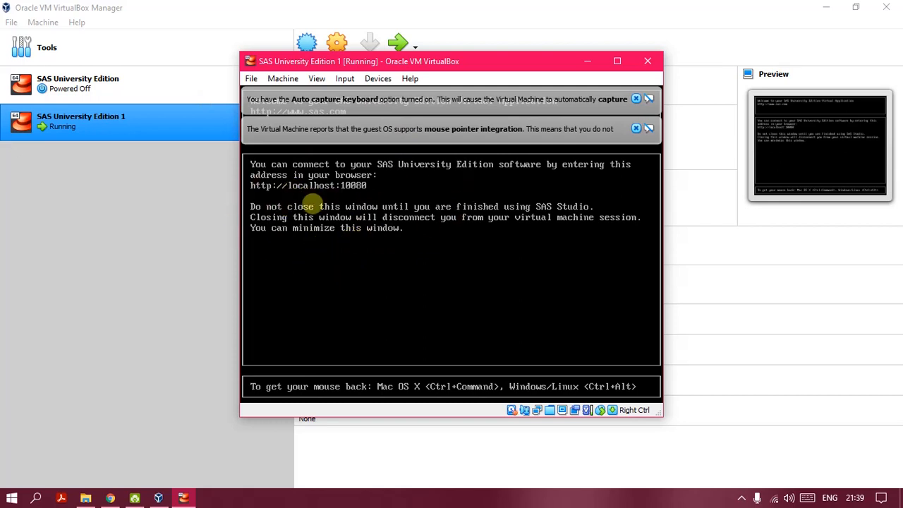
pyautogui.click(110, 498)
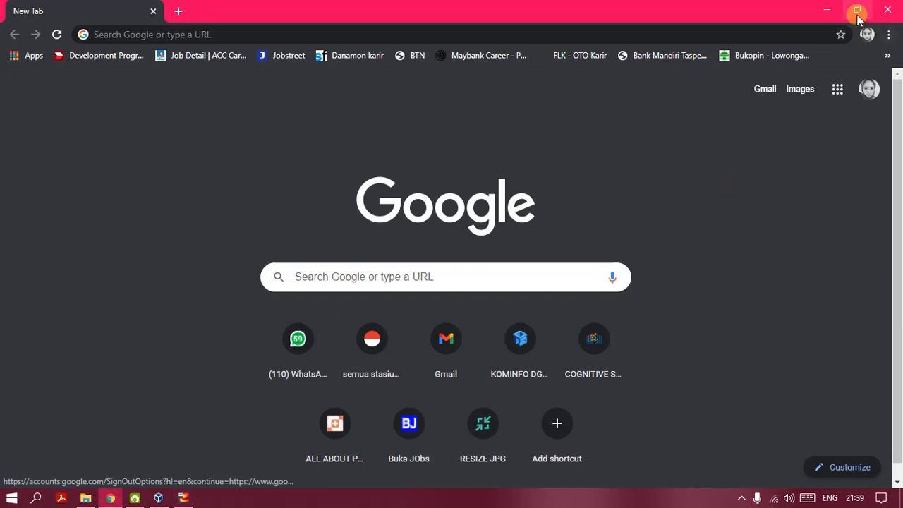
pyautogui.click(857, 10)
pyautogui.moveTo(649, 49); pyautogui.dragTo(868, 92)
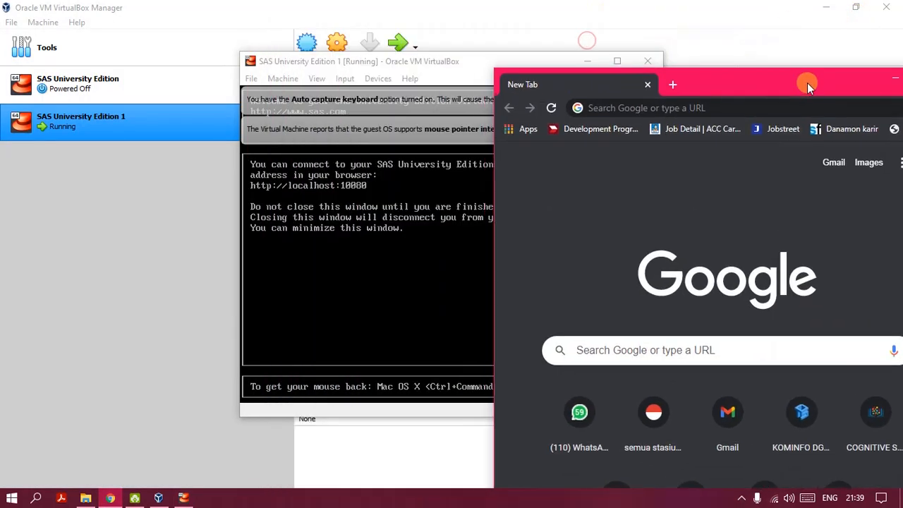
pyautogui.click(741, 107)
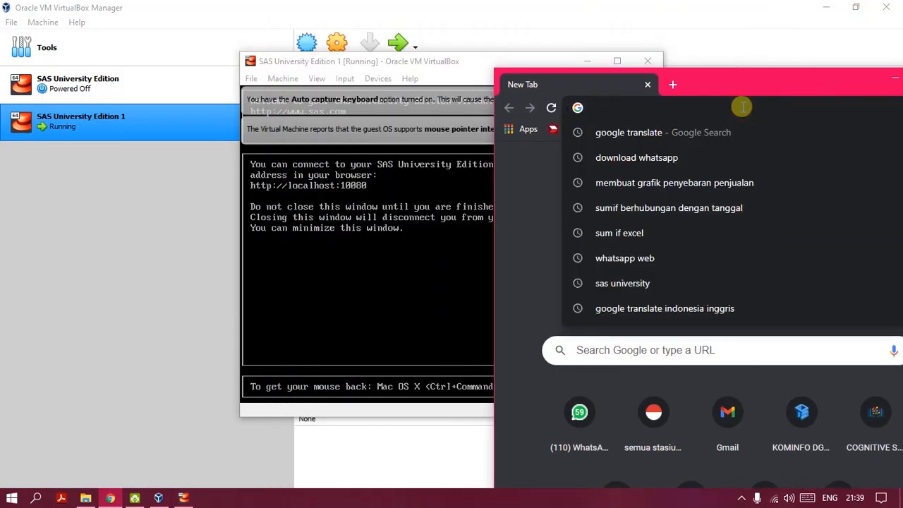
pyautogui.write('http:/')
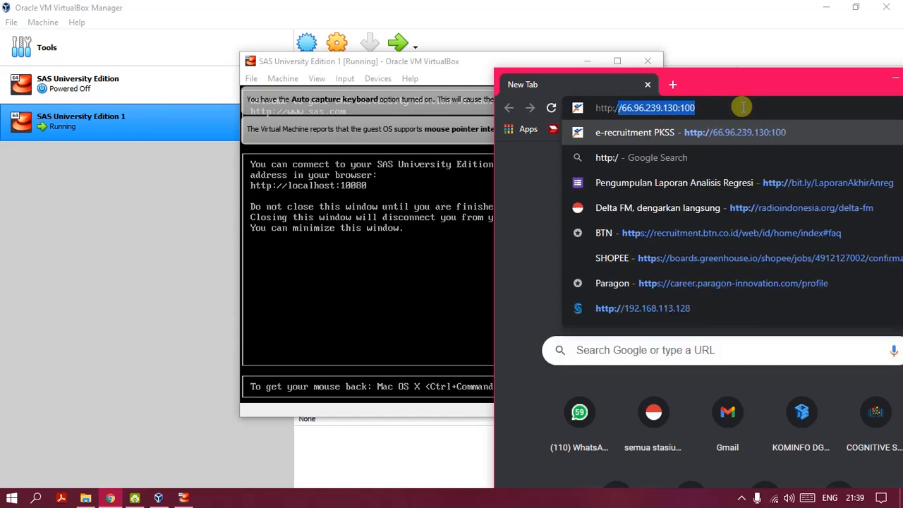
pyautogui.write('/')
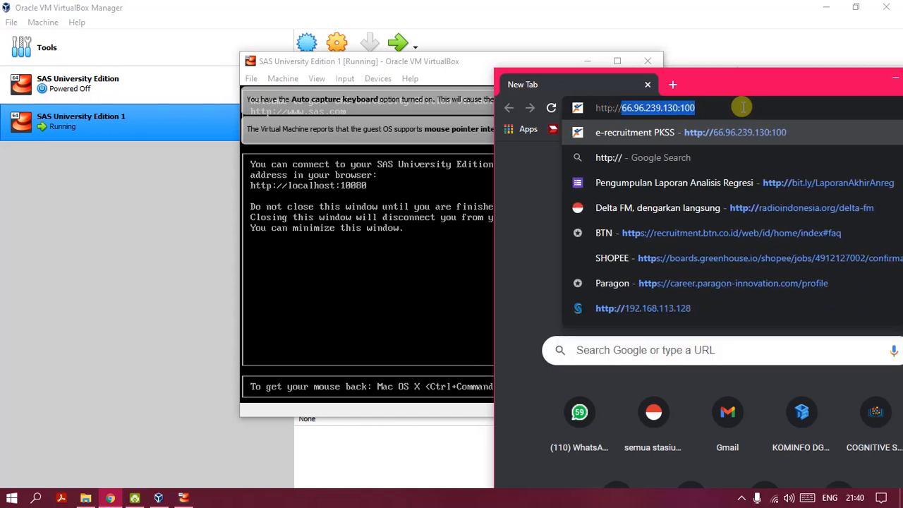
pyautogui.write('local')
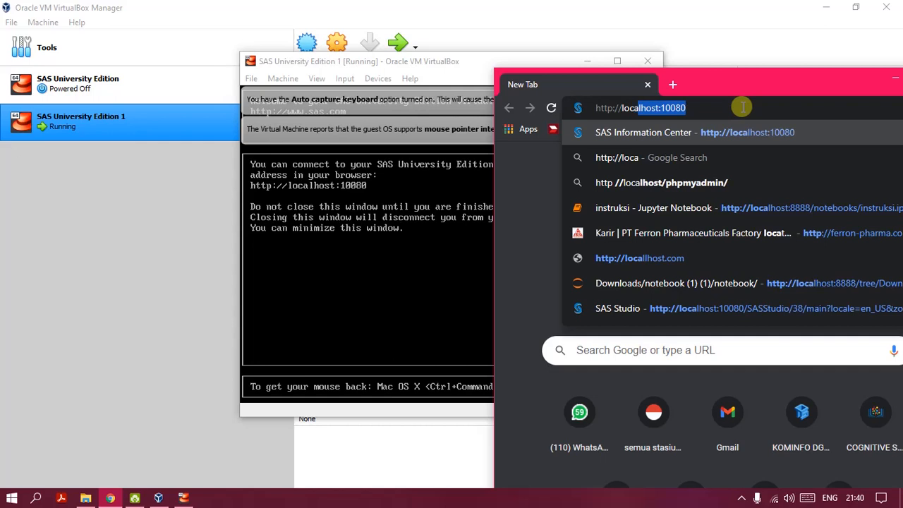
pyautogui.write('host')
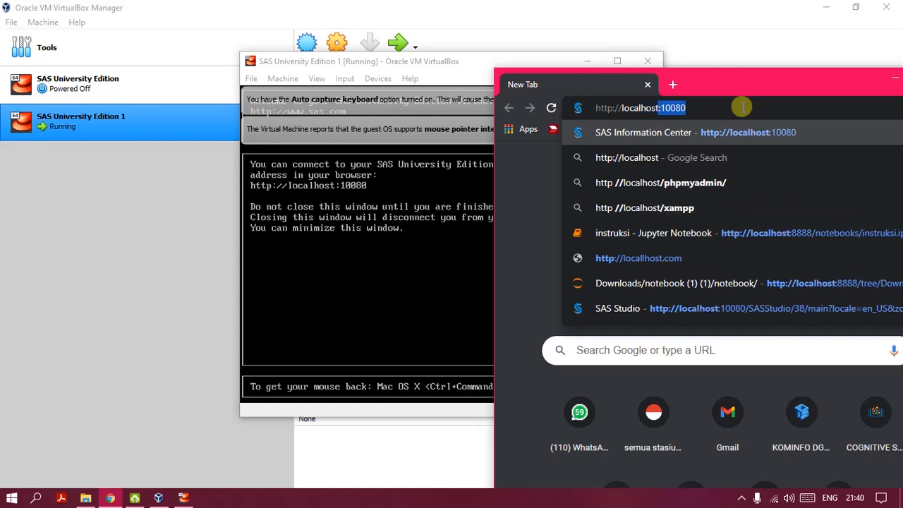
pyautogui.write(':')
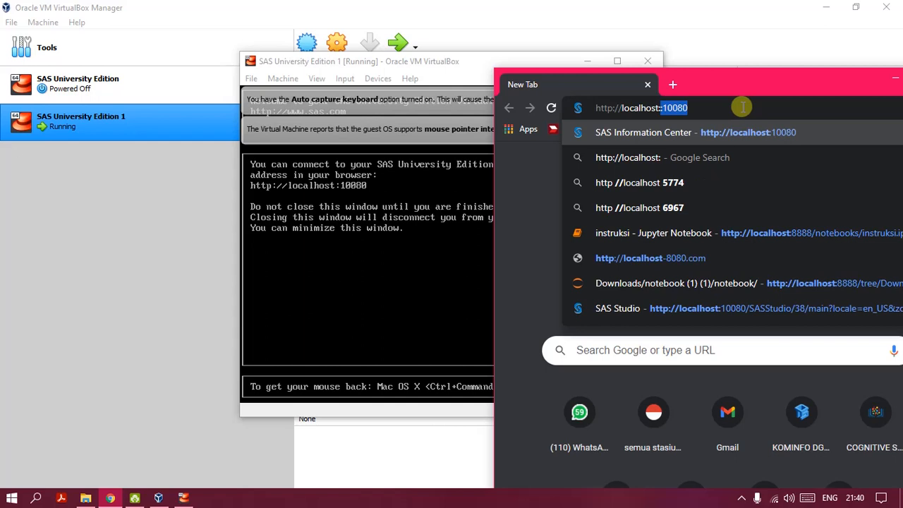
pyautogui.press('Right')
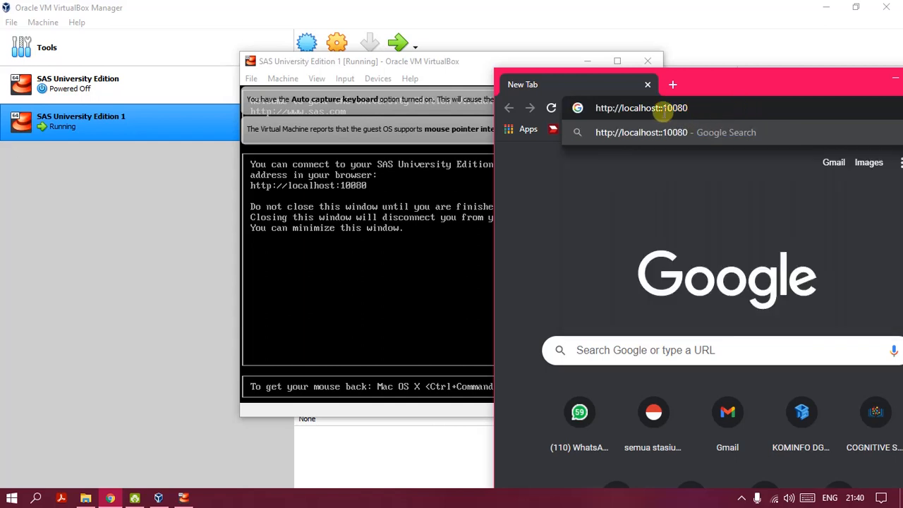
pyautogui.click(659, 108)
pyautogui.press('BackSpace')
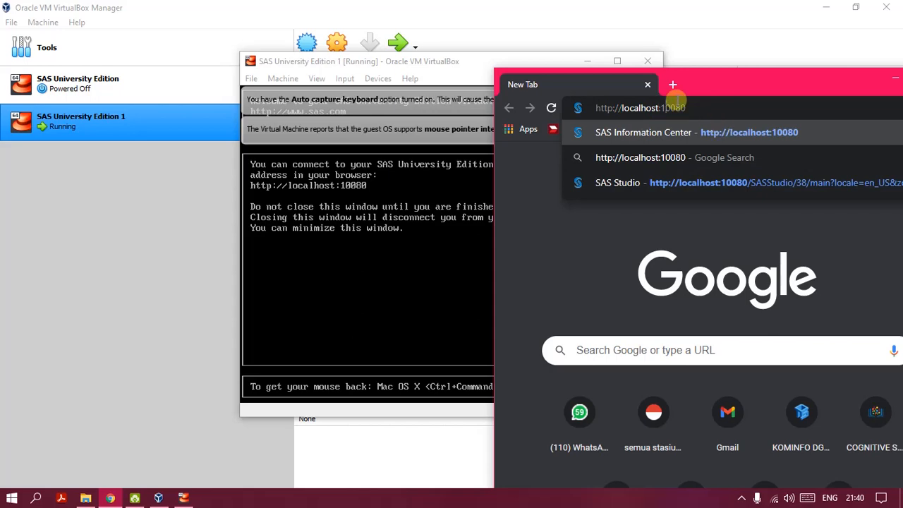
pyautogui.moveTo(720, 84); pyautogui.dragTo(488, 48)
pyautogui.click(695, 45)
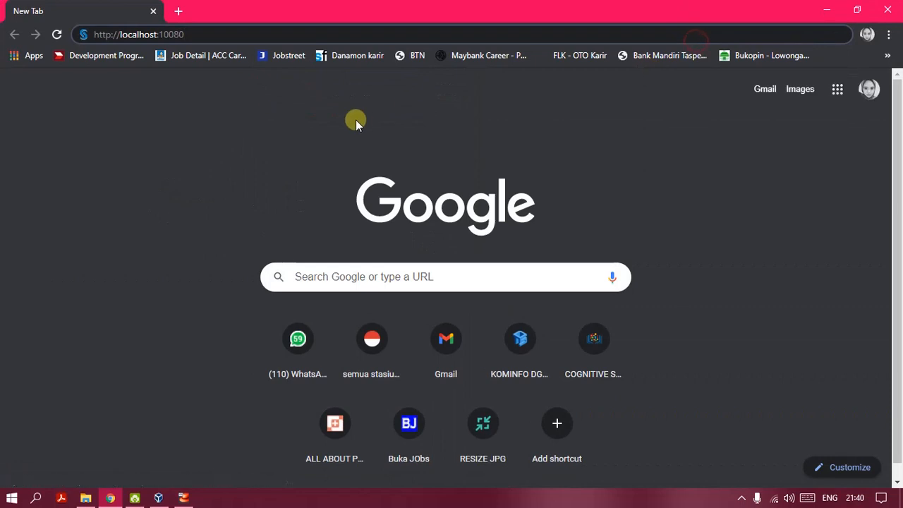
pyautogui.press('Return')
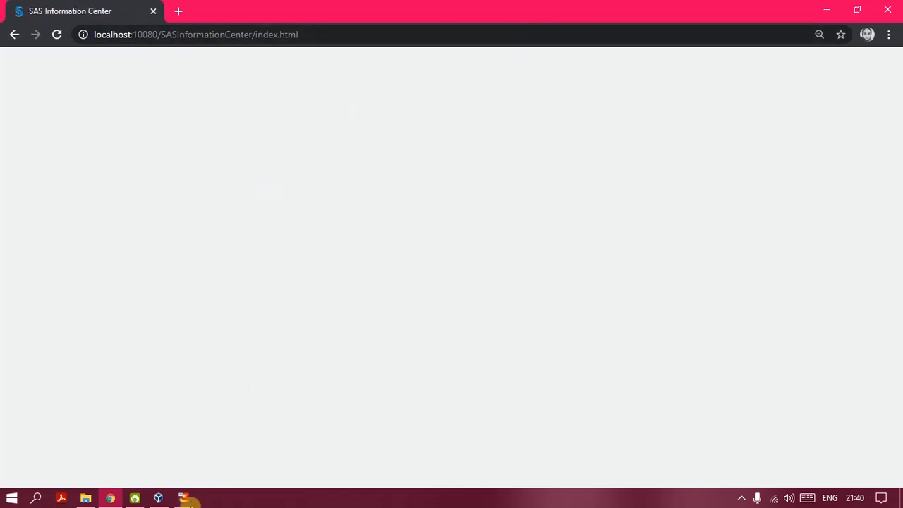
pyautogui.moveTo(167, 498)
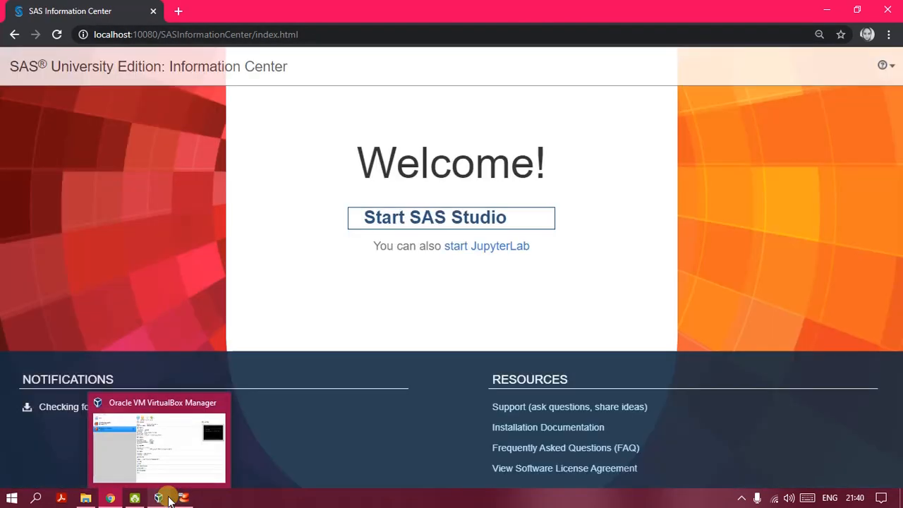
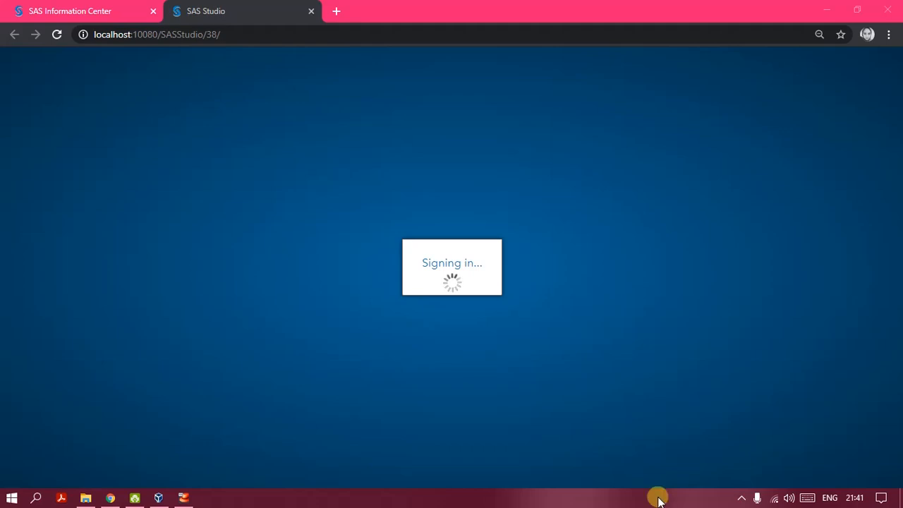
# Step: Let SAS Studio finish signing in and initializing until an empty Program 1 editor appears
pyautogui.click(741, 498)
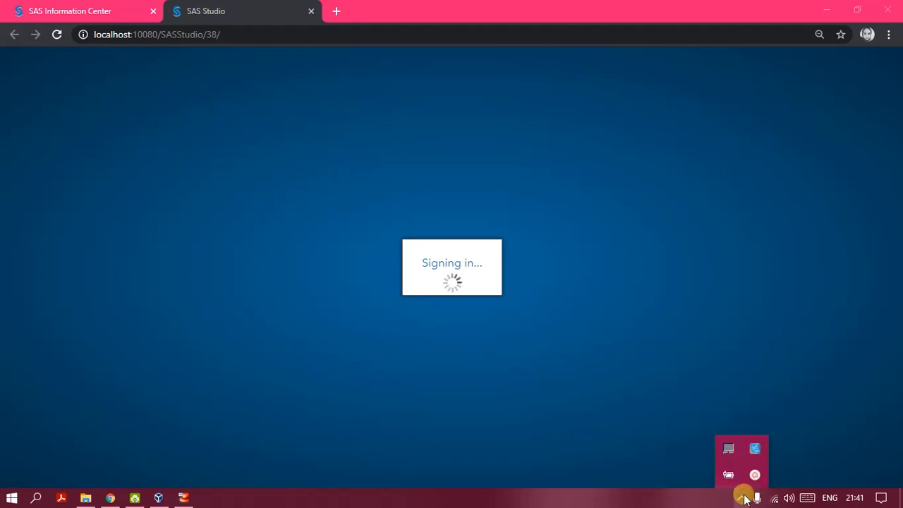
pyautogui.click(697, 498)
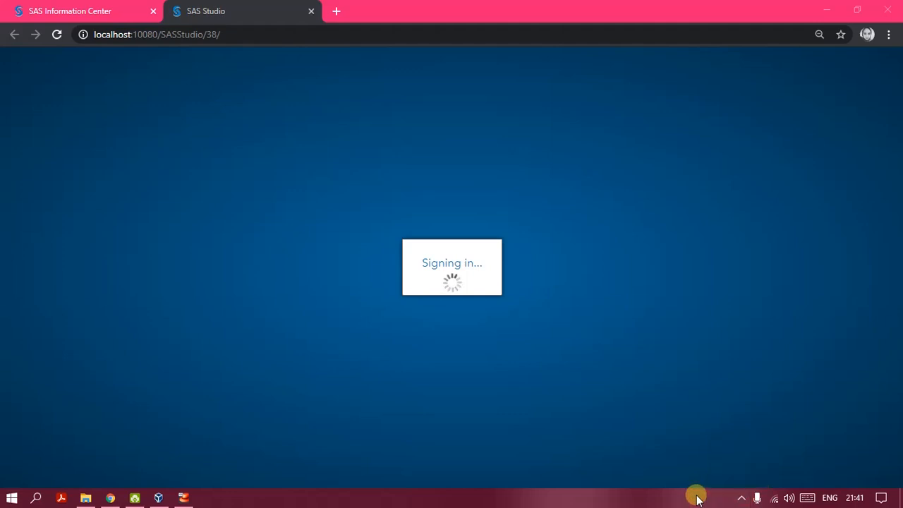
pyautogui.click(741, 497)
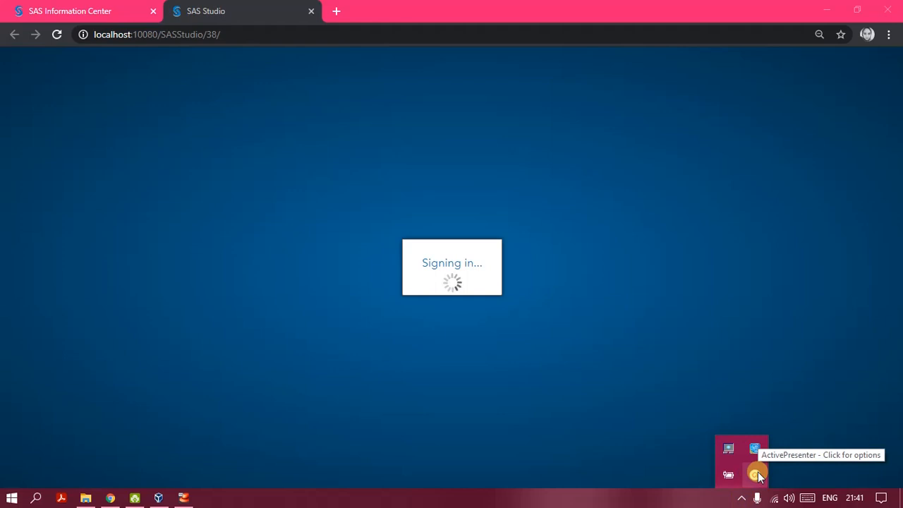
pyautogui.click(755, 474)
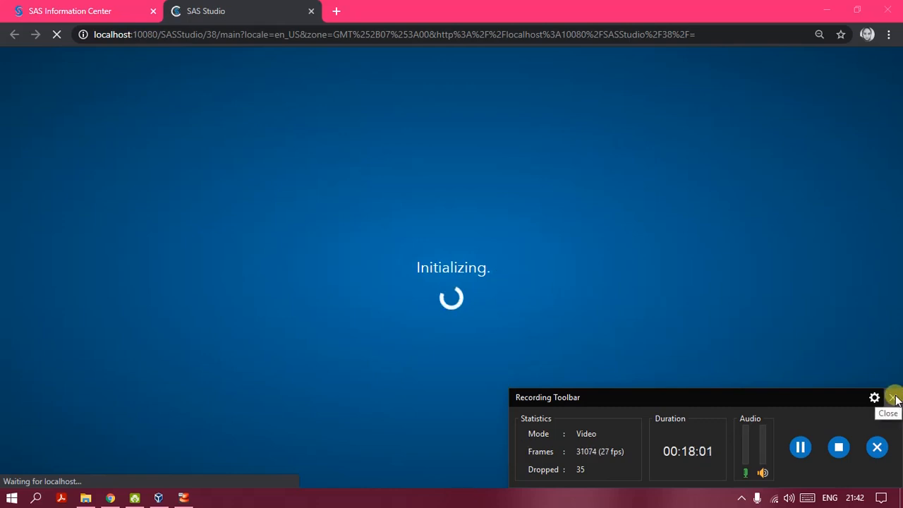
pyautogui.click(894, 399)
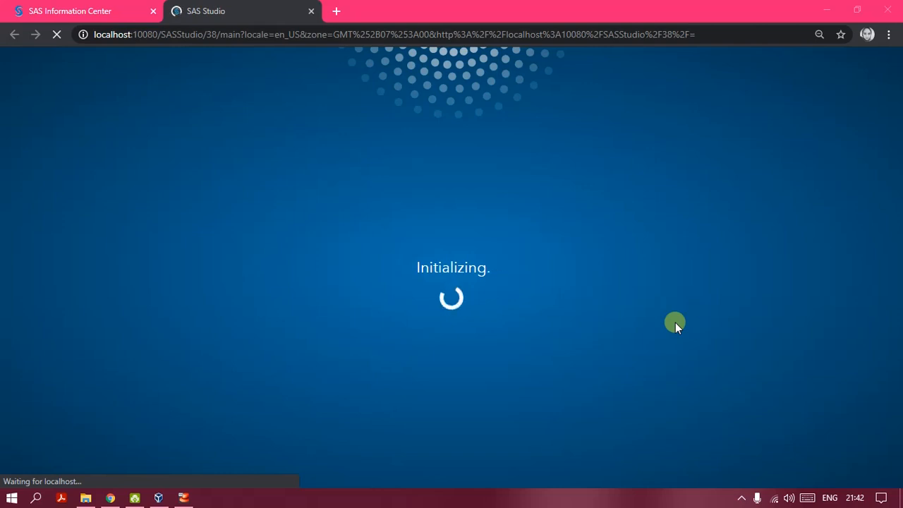
pyautogui.click(742, 498)
pyautogui.click(754, 474)
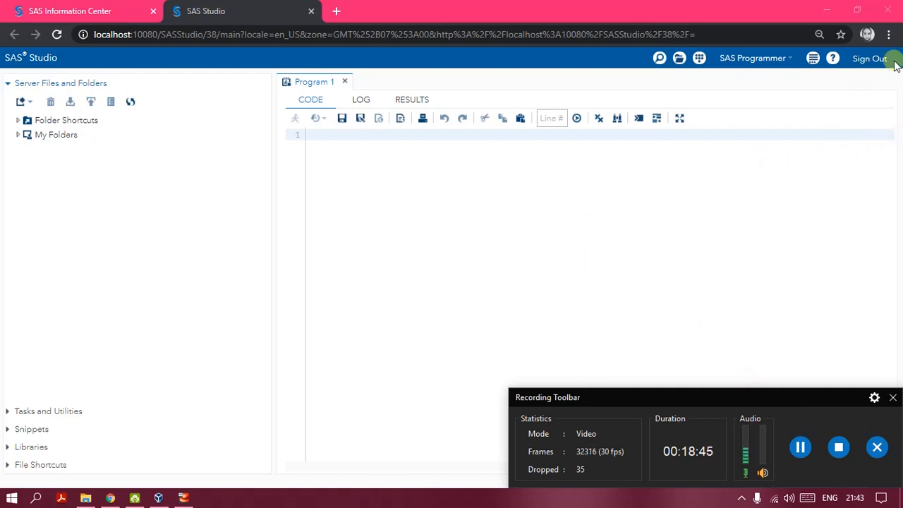
# Step: Sign out of SAS Studio, confirm ending the session with Yes, and close Chrome
pyautogui.click(870, 60)
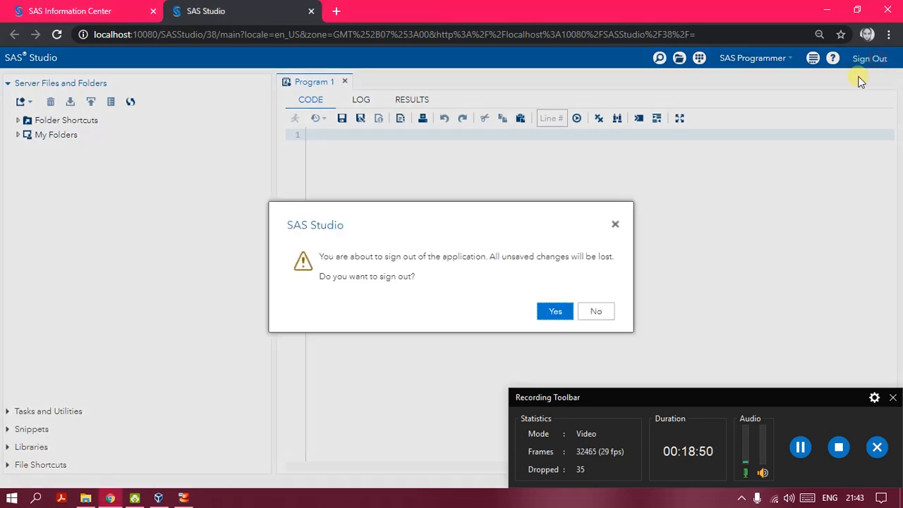
pyautogui.click(553, 312)
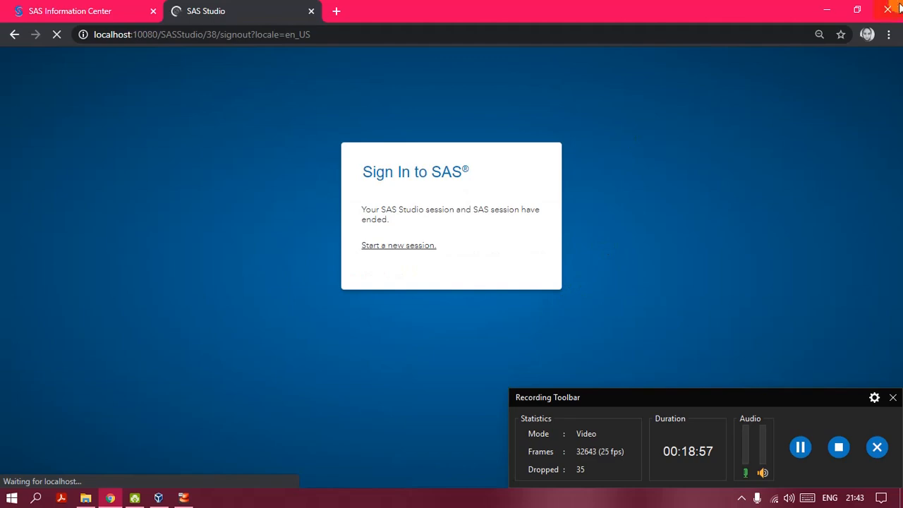
pyautogui.click(887, 9)
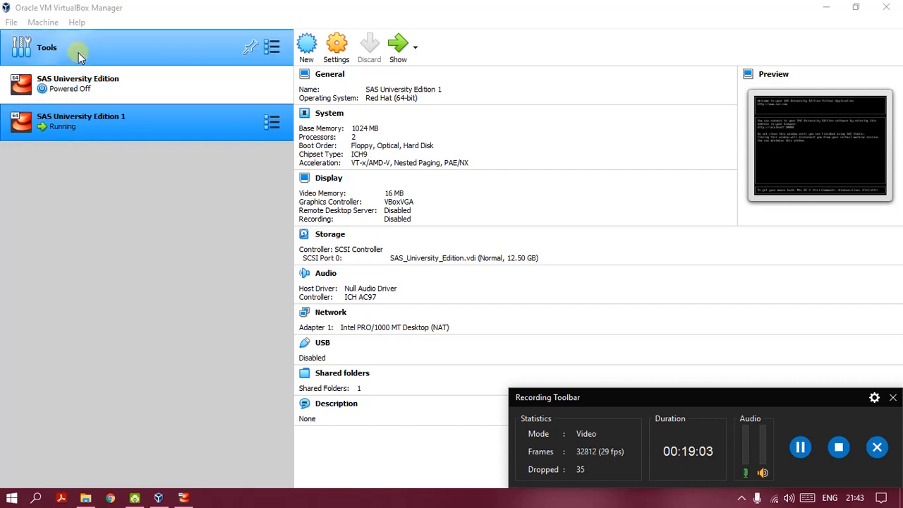
# Step: Power off SAS University Edition 1 via Close > Power Off, then close VirtualBox Manager
pyautogui.rightClick(68, 125)
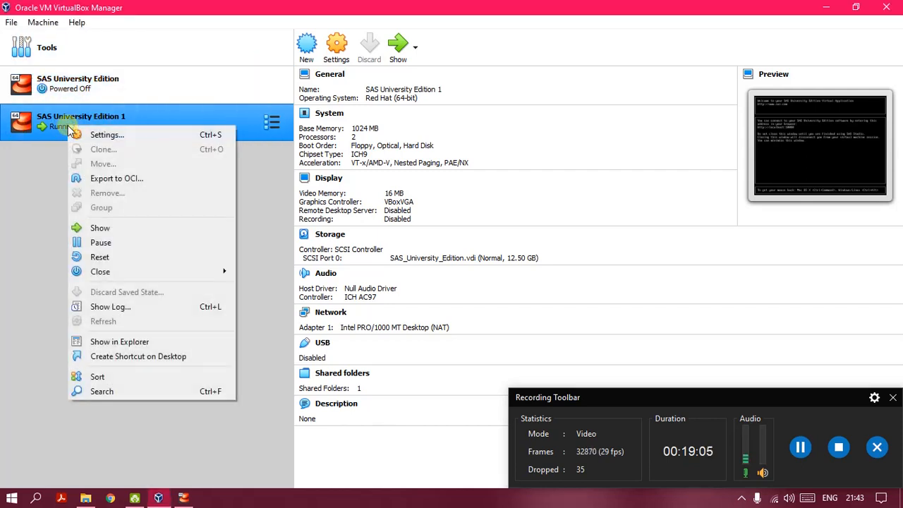
pyautogui.moveTo(166, 273)
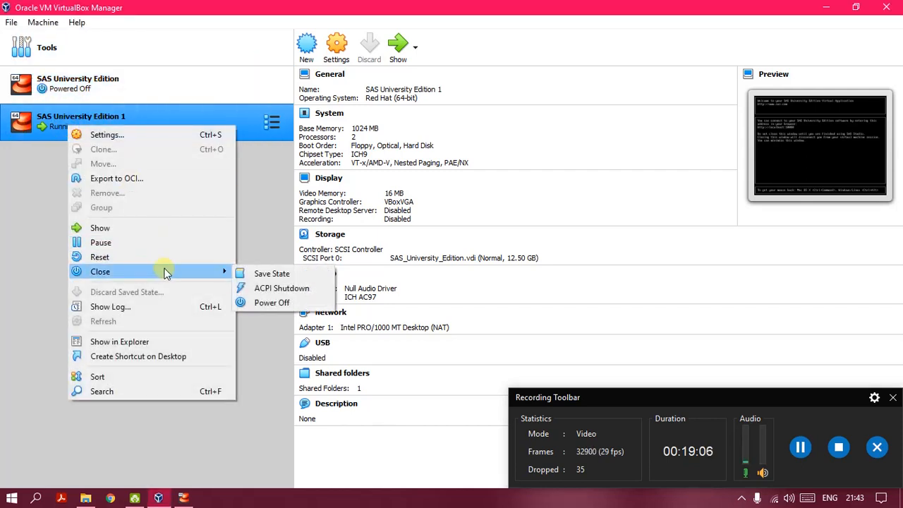
pyautogui.click(282, 302)
pyautogui.click(426, 296)
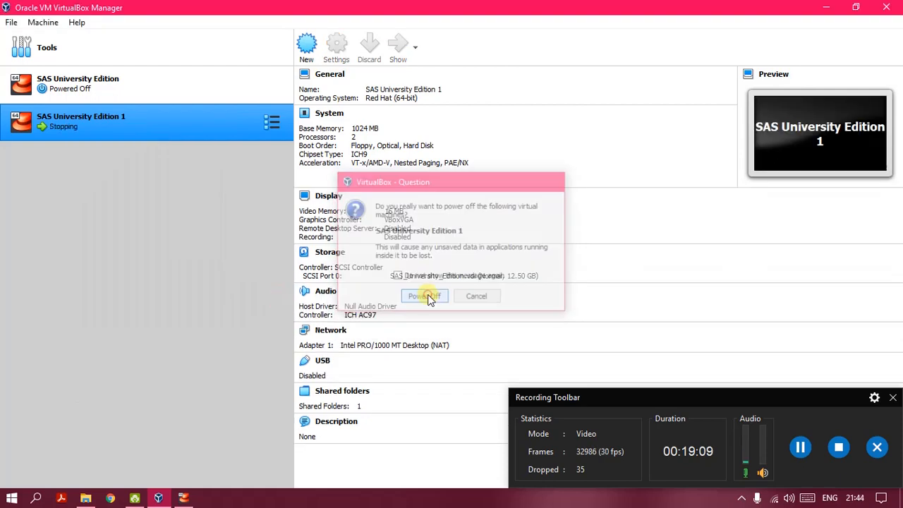
pyautogui.click(890, 6)
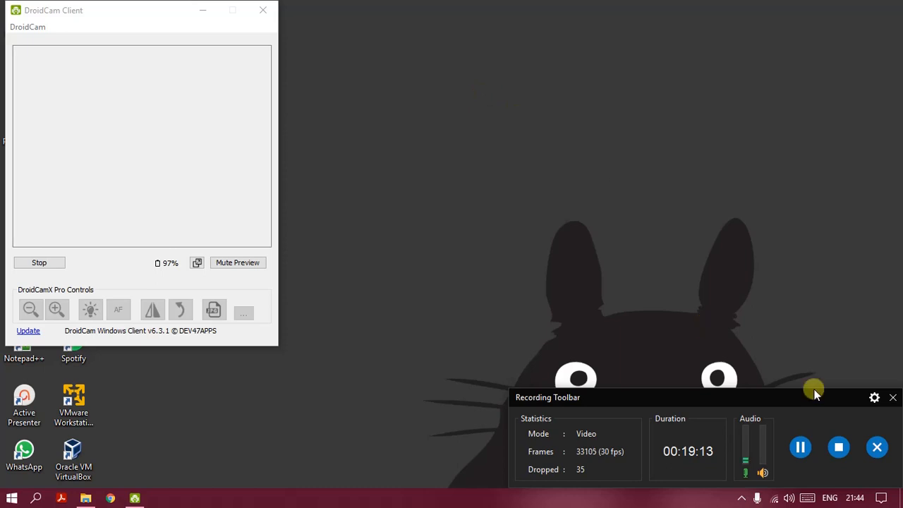
# Step: Close the DroidCam Client window
pyautogui.click(265, 9)
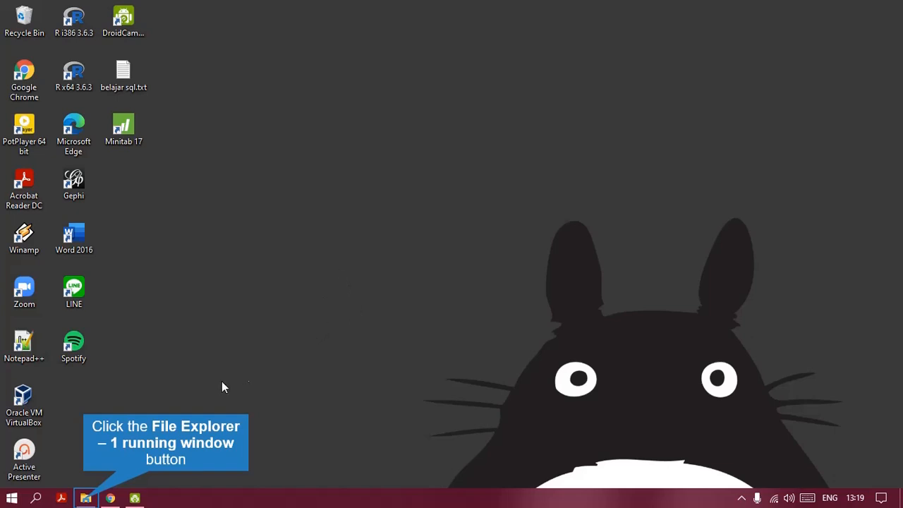
# Step: Navigate File Explorer to Data 1 (E:) > SASUniversityEdition > myfolders
pyautogui.click(85, 498)
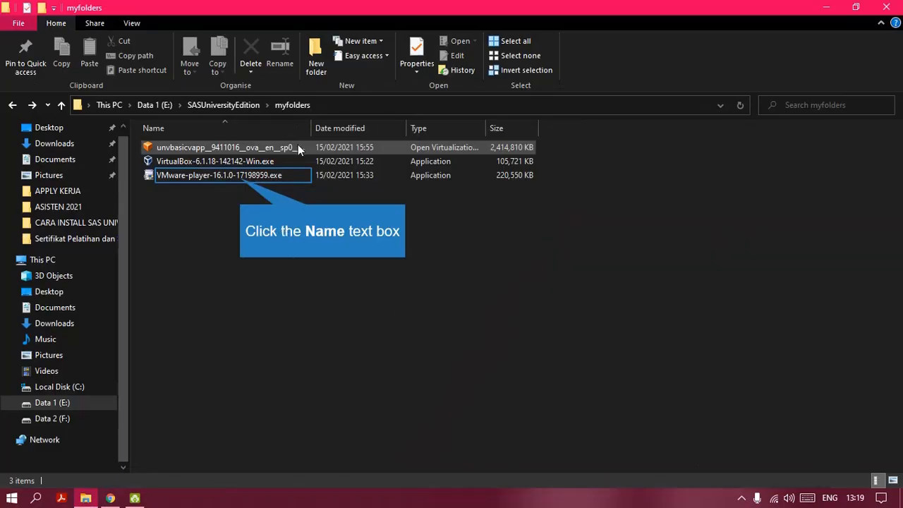
pyautogui.click(240, 177)
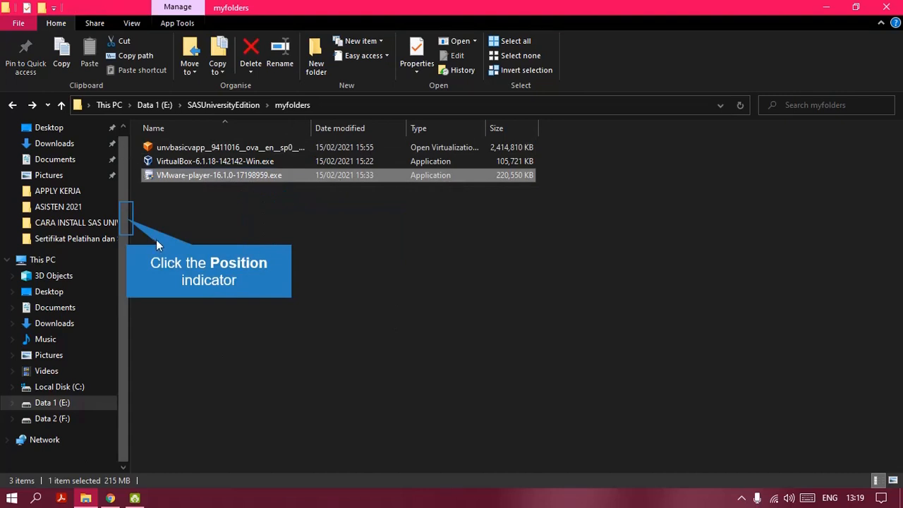
pyautogui.moveTo(126, 218); pyautogui.dragTo(125, 210)
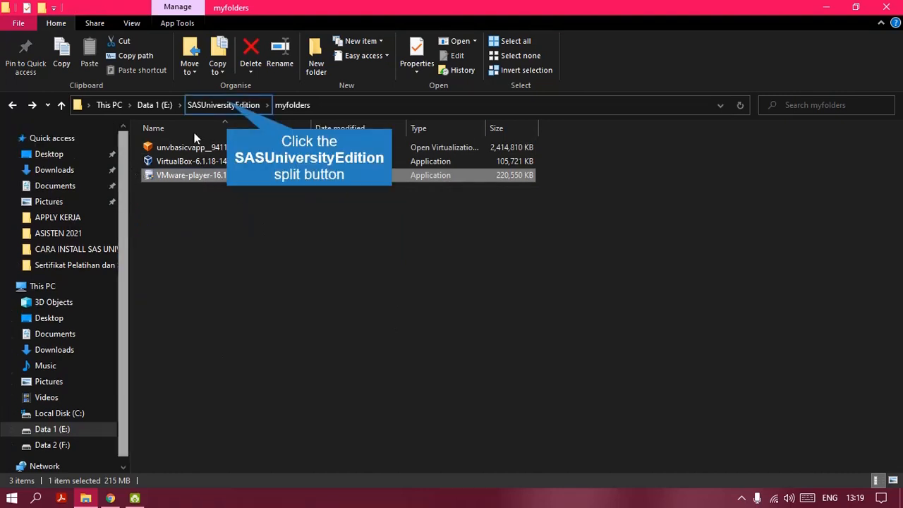
pyautogui.click(233, 103)
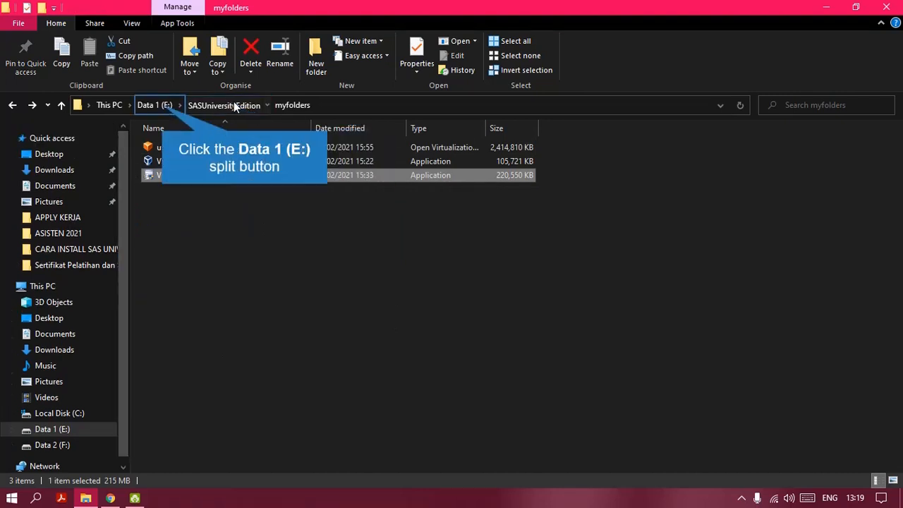
pyautogui.click(168, 107)
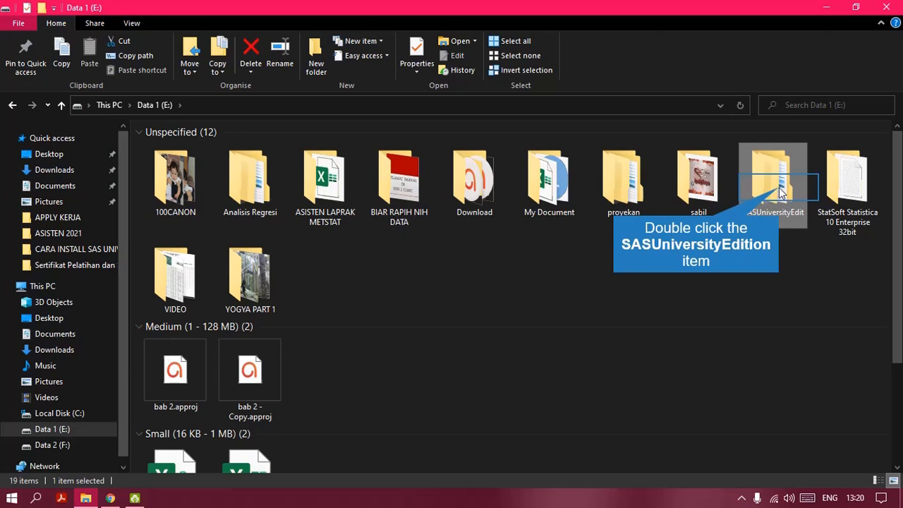
pyautogui.doubleClick(779, 192)
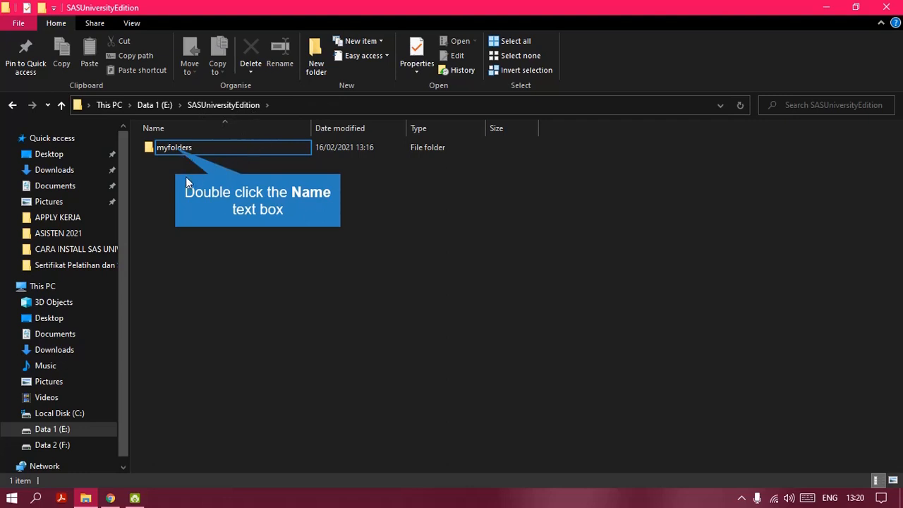
pyautogui.doubleClick(175, 147)
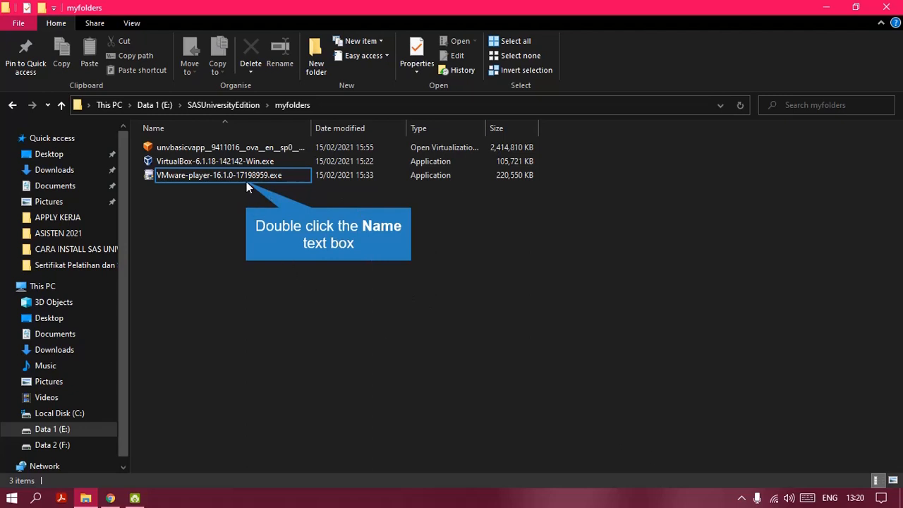
# Step: Run VMware-player-16.1.0-17198959.exe from myfolders and bring its setup window back to the front
pyautogui.doubleClick(246, 181)
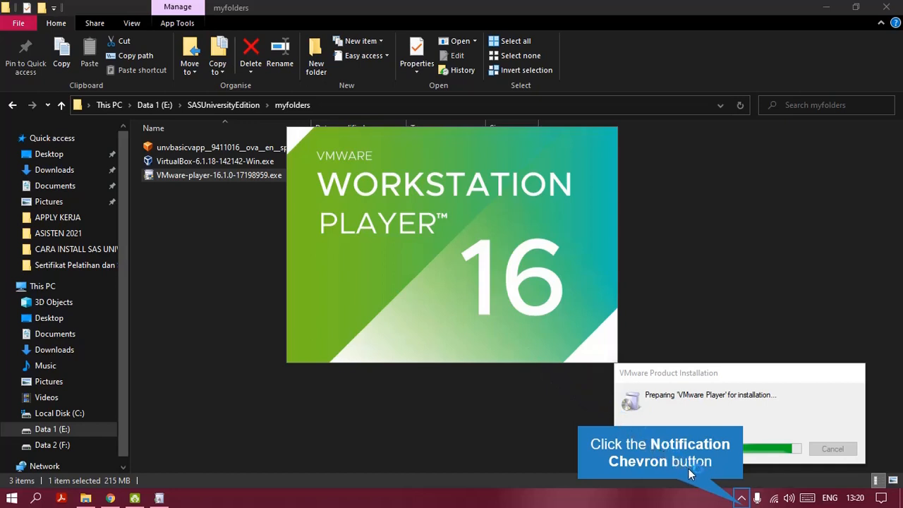
pyautogui.click(742, 498)
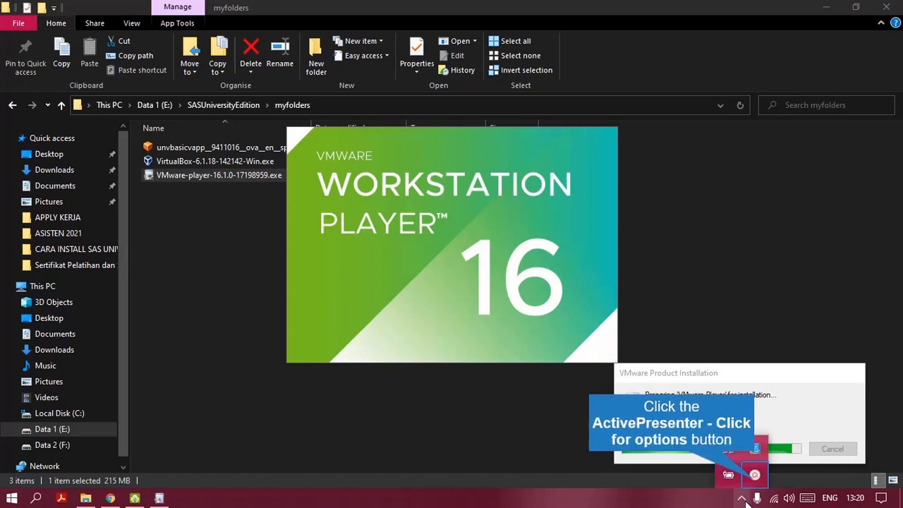
pyautogui.click(754, 475)
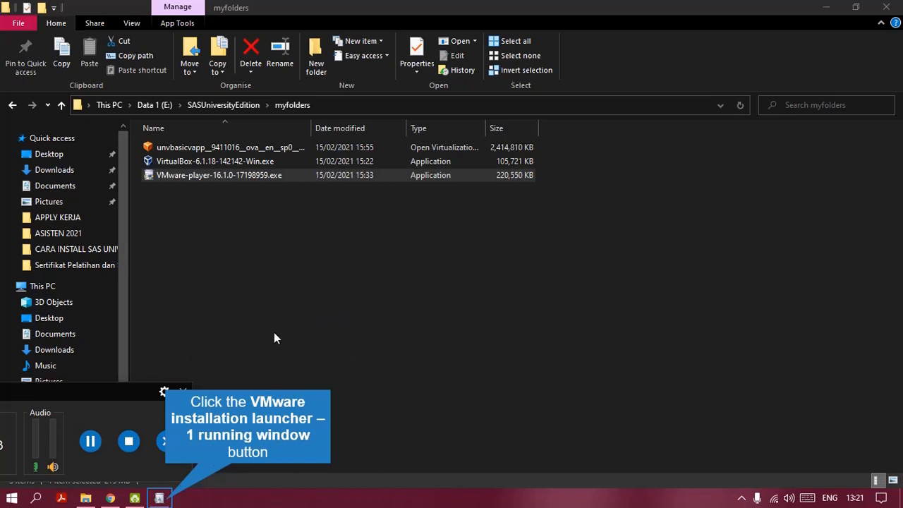
pyautogui.click(165, 498)
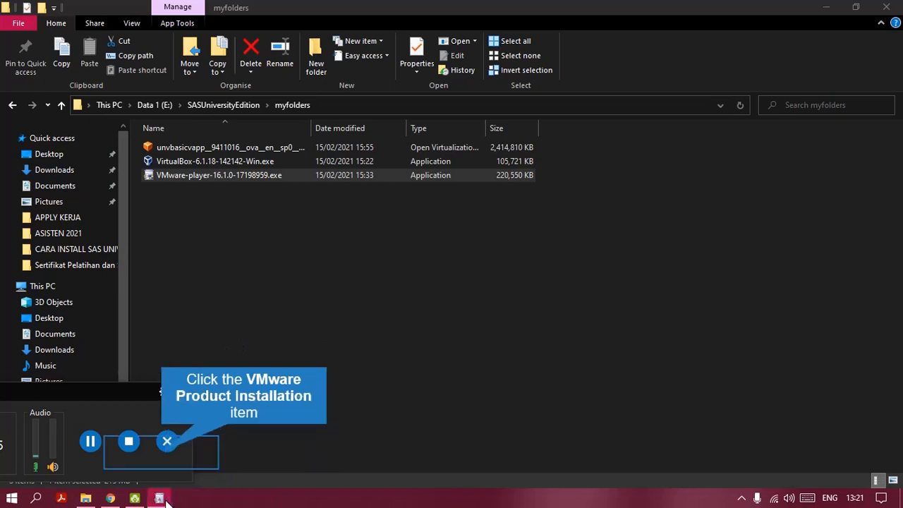
pyautogui.click(152, 440)
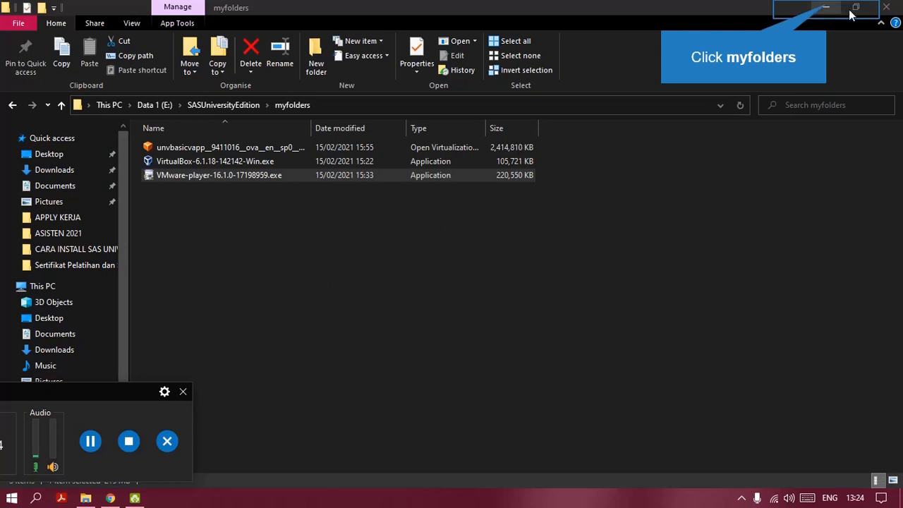
# Step: Minimize File Explorer and launch the VMware Workstation 16 Player desktop shortcut
pyautogui.click(825, 8)
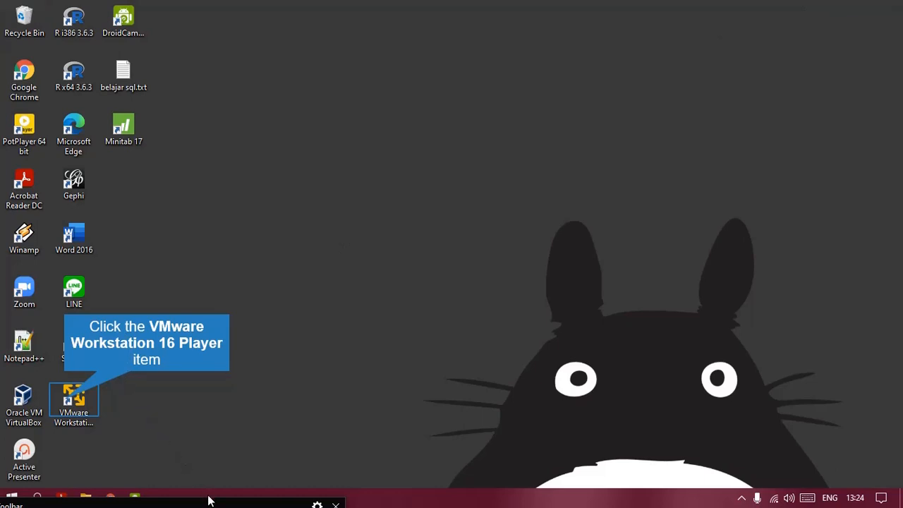
pyautogui.click(65, 399)
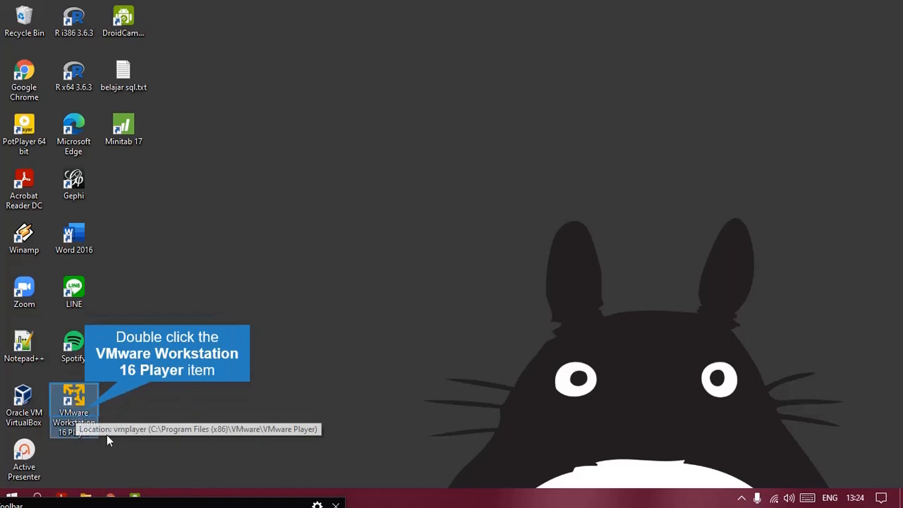
pyautogui.doubleClick(84, 415)
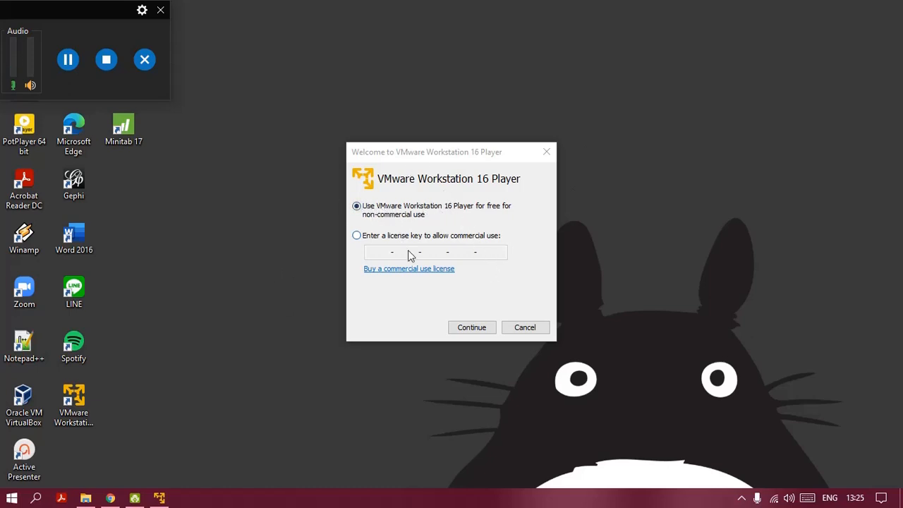
# Step: Choose free non-commercial use, finish the welcome, and skip the Workstation 16.1.0 Pro update
pyautogui.click(469, 330)
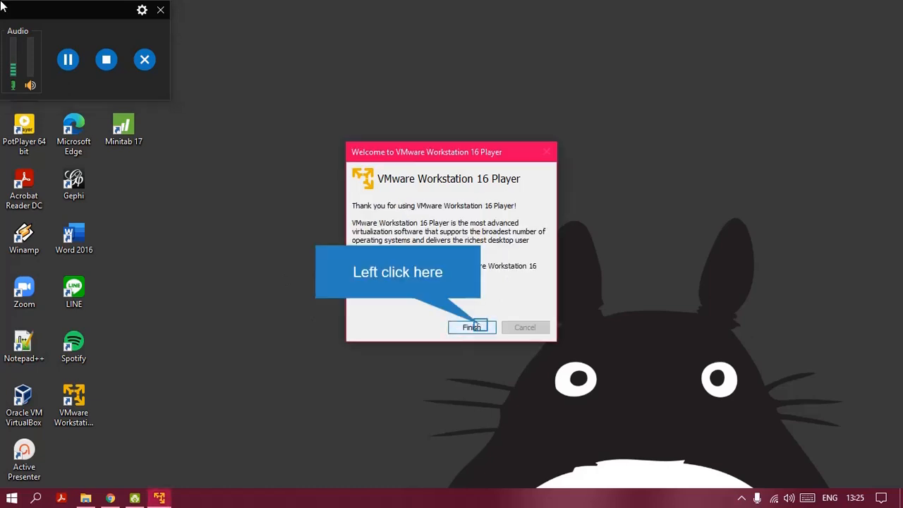
pyautogui.click(471, 327)
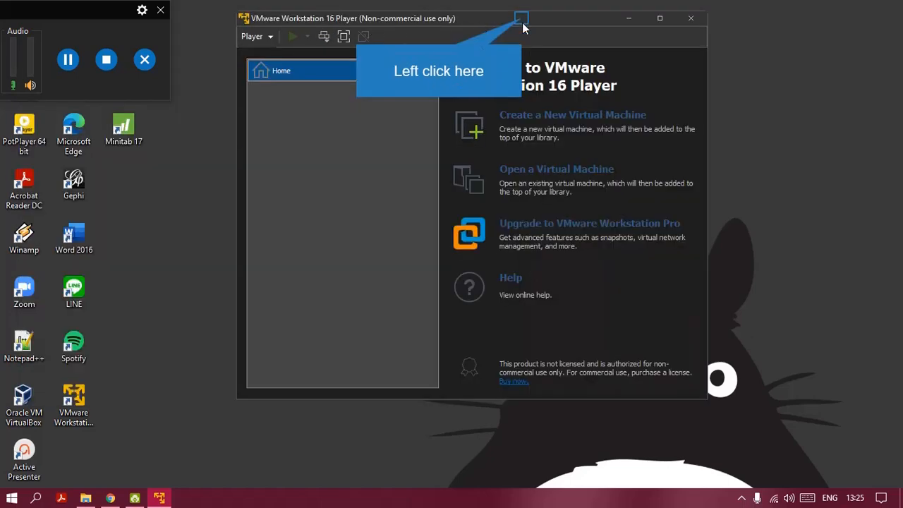
pyautogui.click(522, 22)
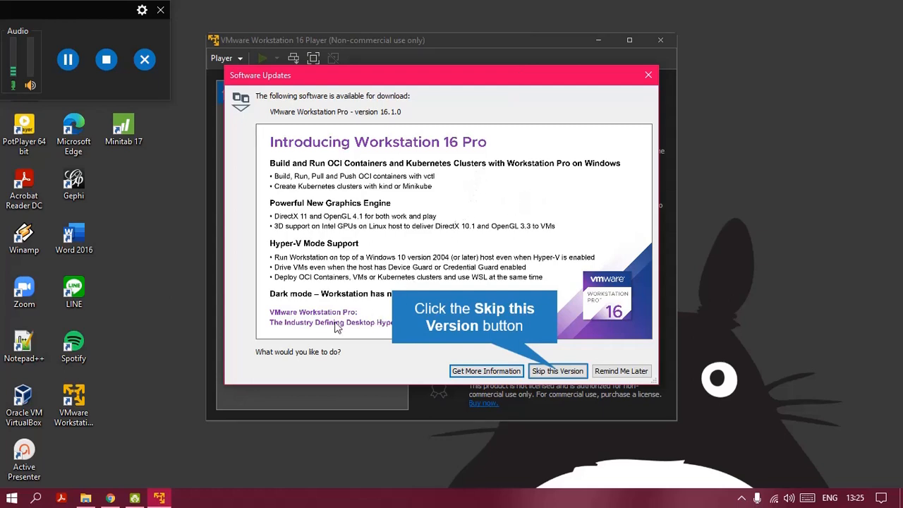
pyautogui.click(553, 370)
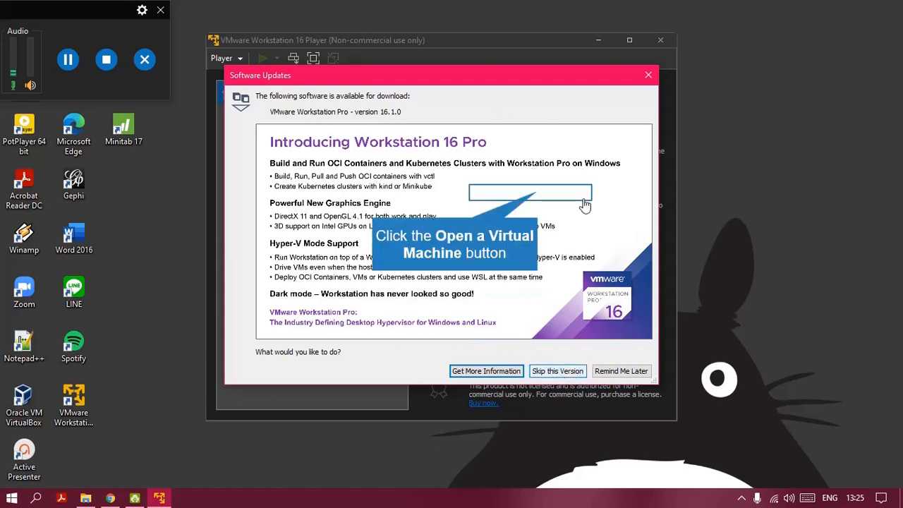
# Step: Open the SAS .ova file from Data 1 (E:) > SASUniversityEdition > myfolders for import
pyautogui.click(539, 197)
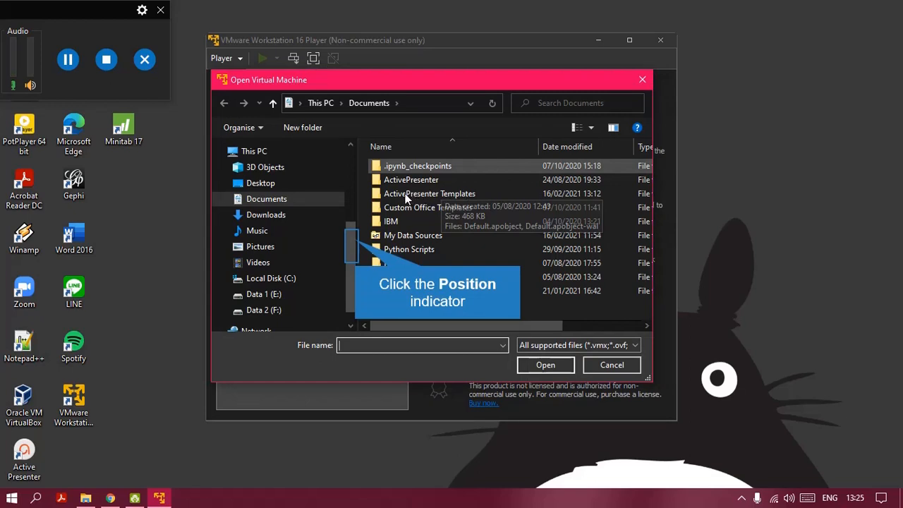
pyautogui.click(352, 261)
pyautogui.click(271, 273)
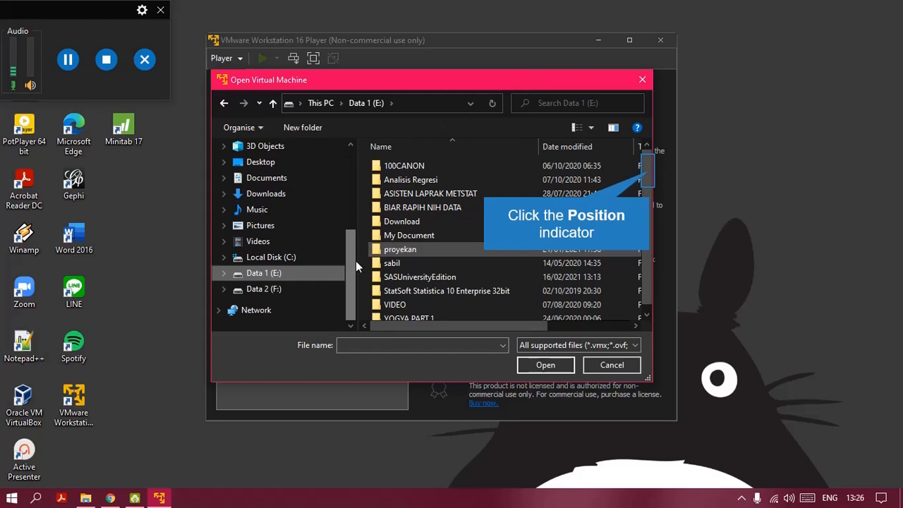
pyautogui.click(649, 171)
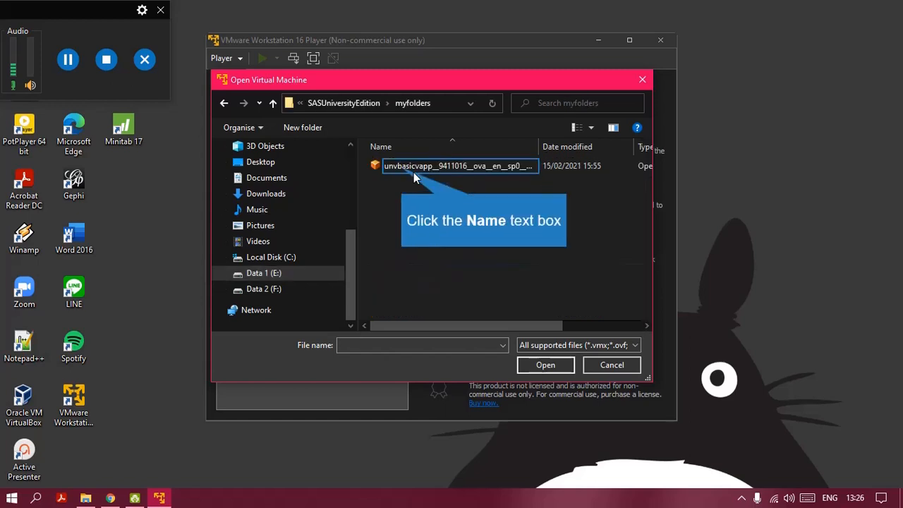
pyautogui.click(413, 171)
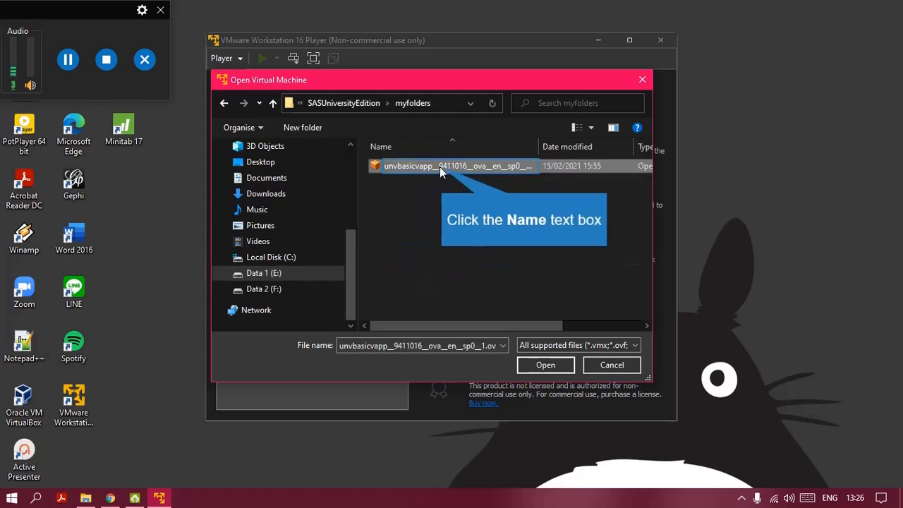
pyautogui.click(440, 167)
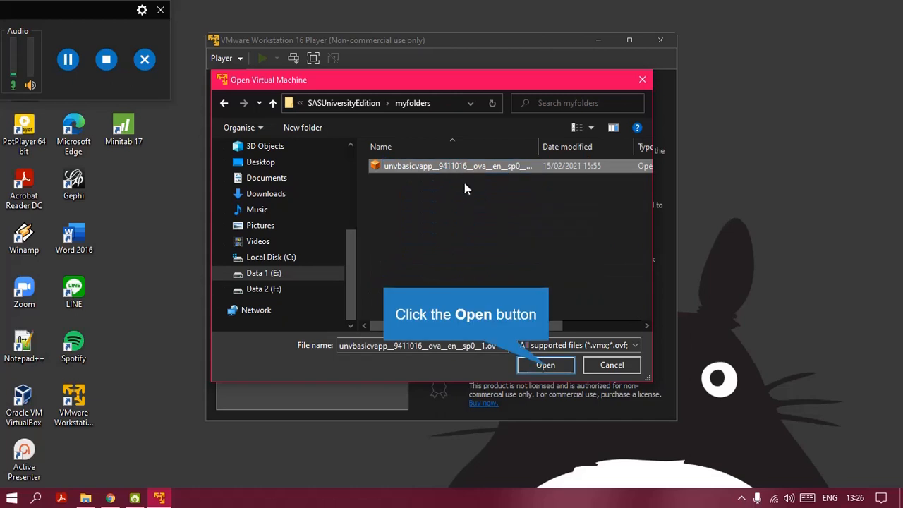
pyautogui.click(546, 366)
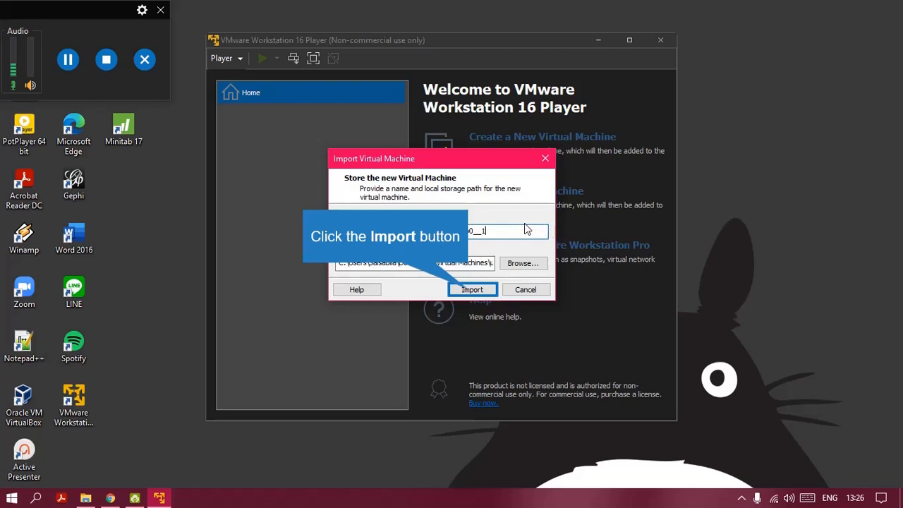
# Step: Import the appliance as the unvbasicvapp__9411016__ova__en__sp0__1 virtual machine
pyautogui.click(480, 287)
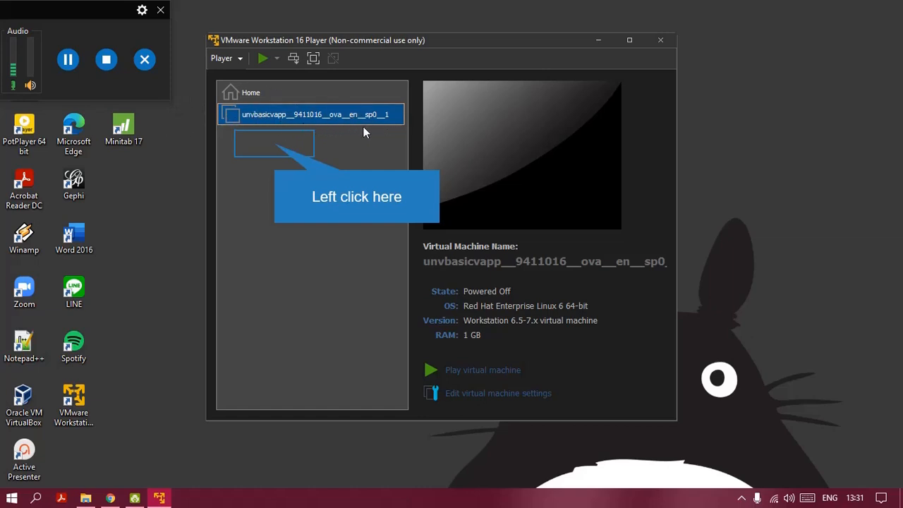
# Step: Select unvbasicvapp in the library, cancelling the accidental rename, and open its virtual machine settings
pyautogui.click(252, 114)
pyautogui.rightClick(252, 115)
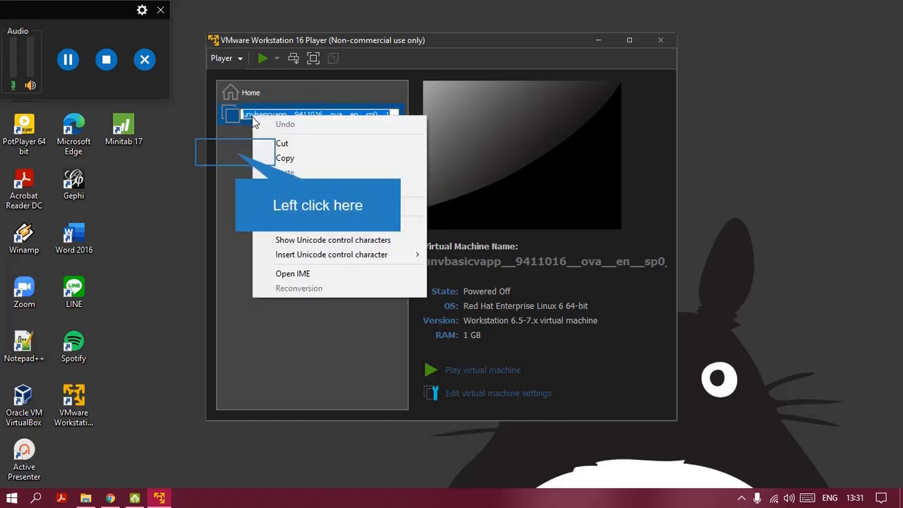
pyautogui.click(237, 151)
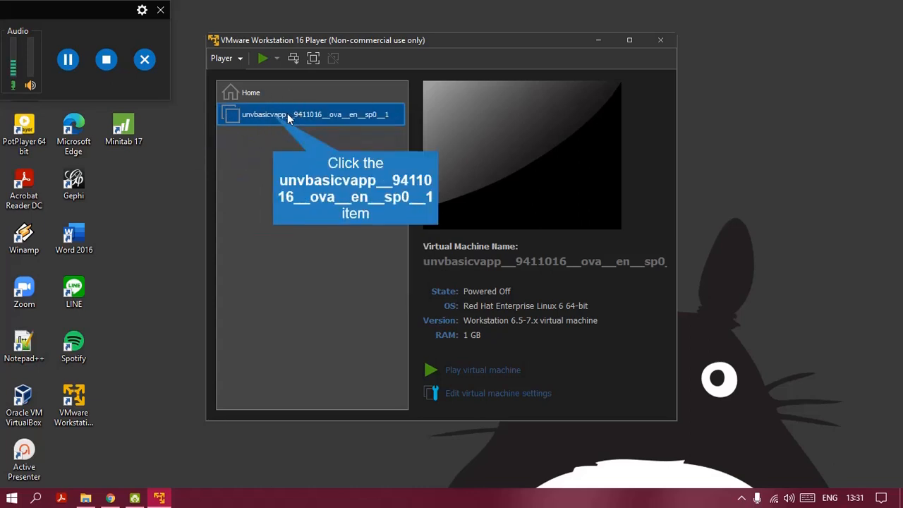
pyautogui.click(252, 120)
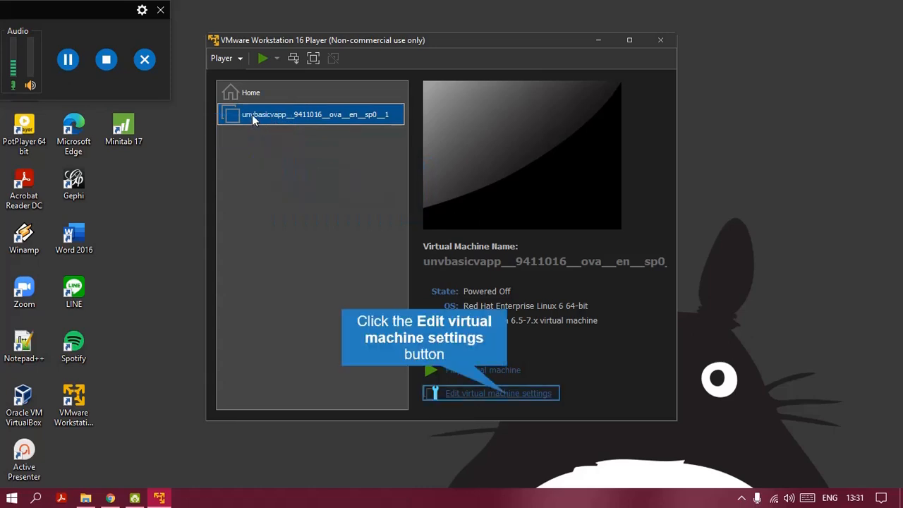
pyautogui.click(505, 397)
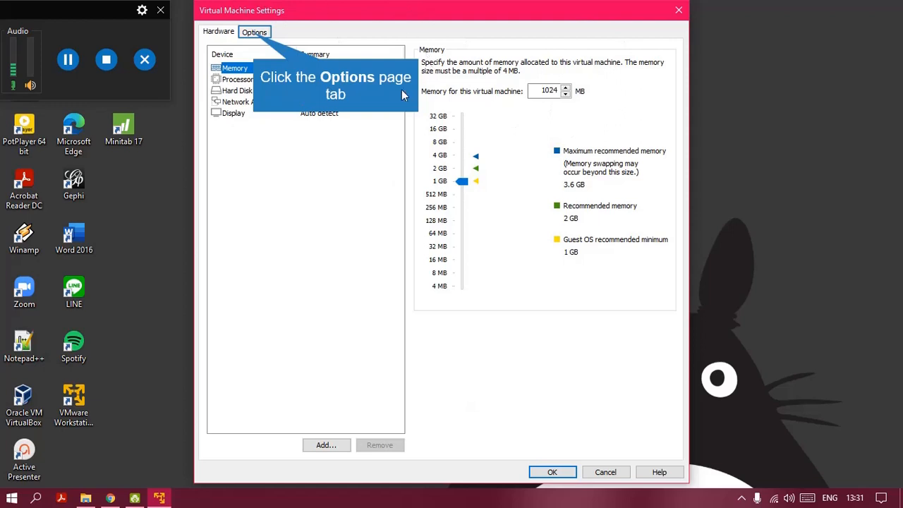
# Step: Set Shared Folders on the Options tab to Always enabled
pyautogui.click(255, 34)
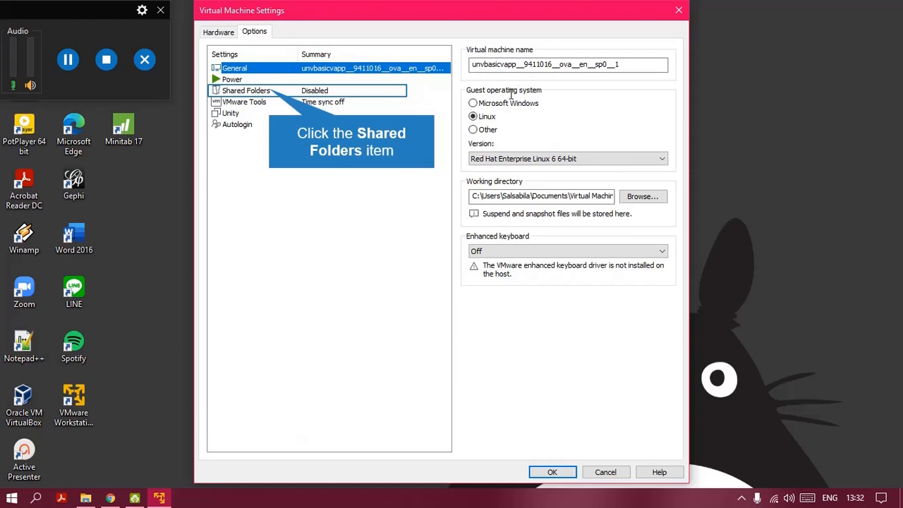
pyautogui.click(270, 95)
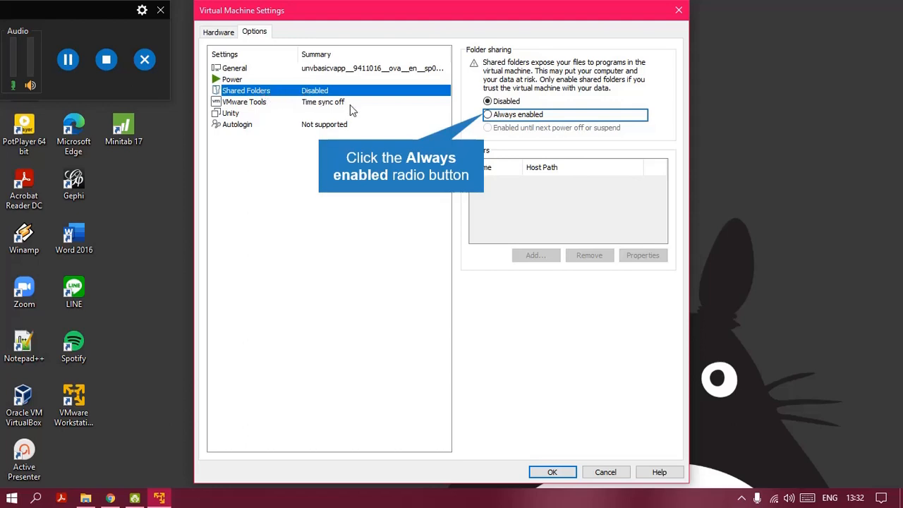
pyautogui.click(489, 115)
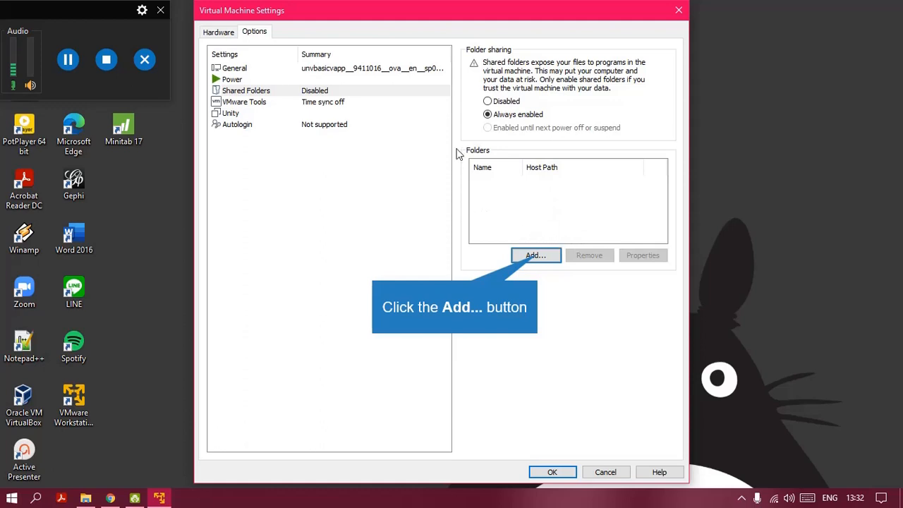
# Step: Start the Add Shared Folder wizard and browse the host drives for the folder to share
pyautogui.click(539, 259)
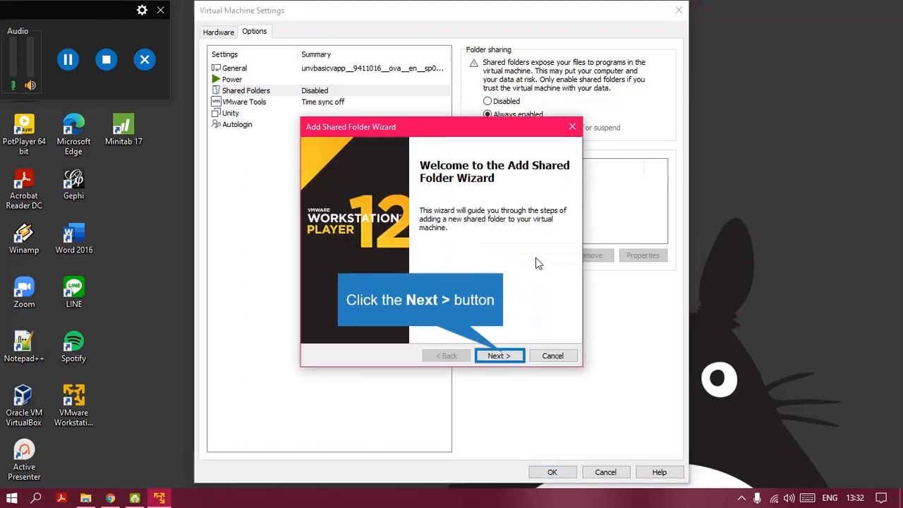
pyautogui.click(492, 357)
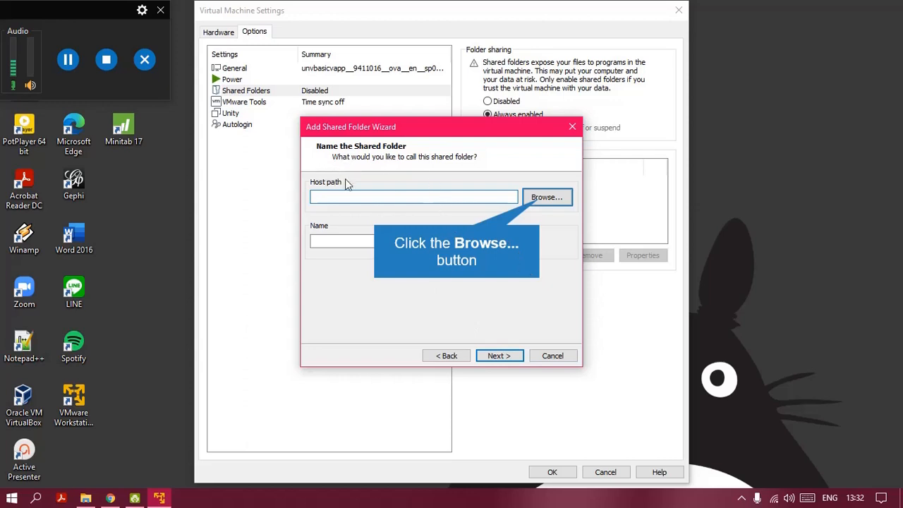
pyautogui.click(540, 198)
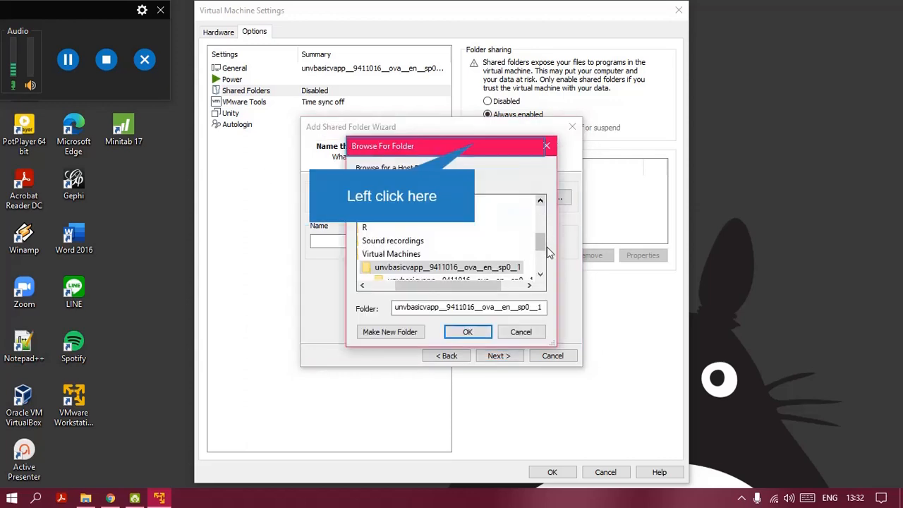
pyautogui.click(476, 143)
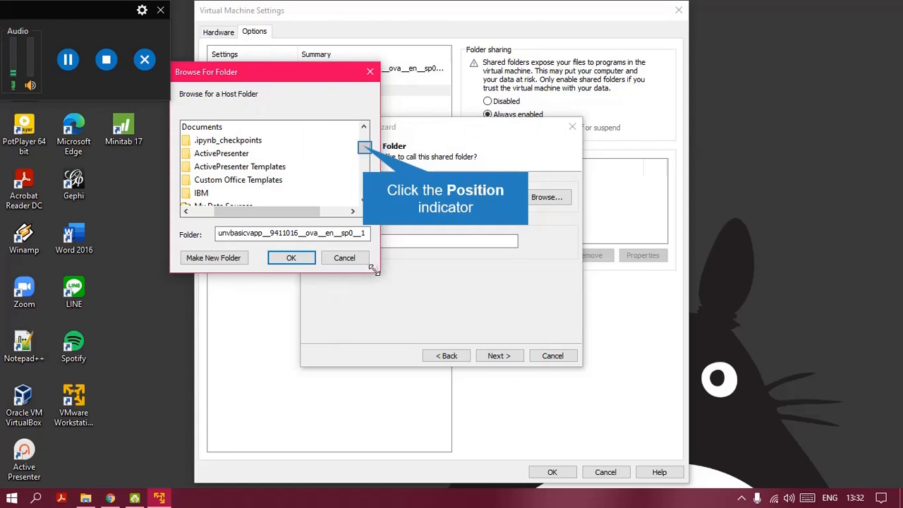
pyautogui.moveTo(364, 148); pyautogui.dragTo(364, 141)
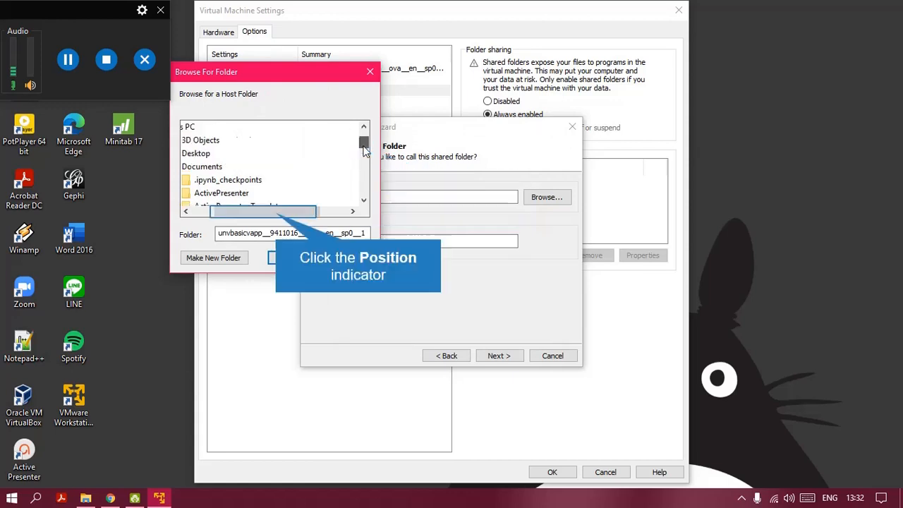
pyautogui.click(276, 213)
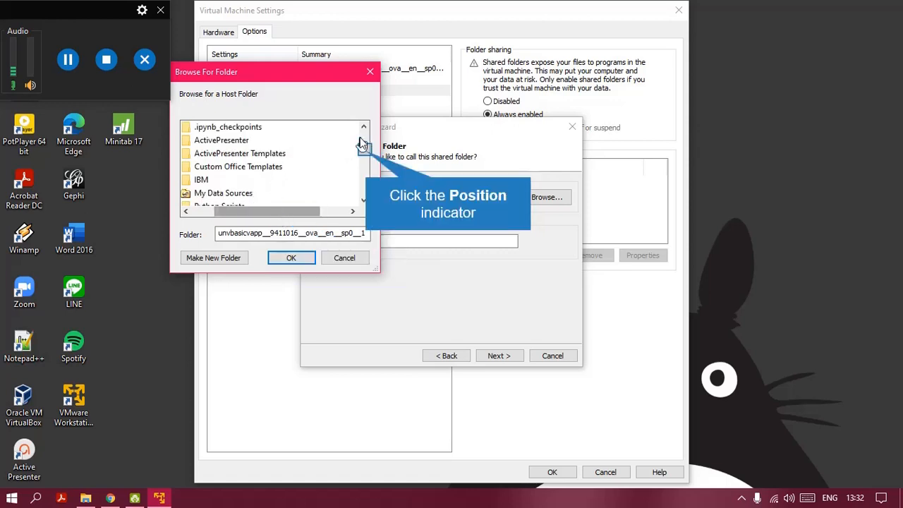
pyautogui.moveTo(366, 156); pyautogui.dragTo(366, 181)
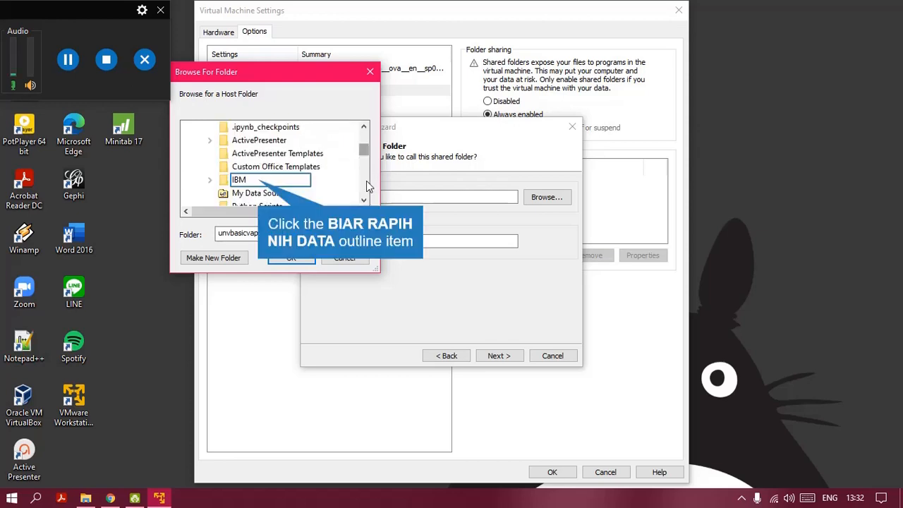
# Step: Pick E:\SASUniversityEdition\myfolders as the host path and finish adding the enabled myfolders share
pyautogui.click(262, 180)
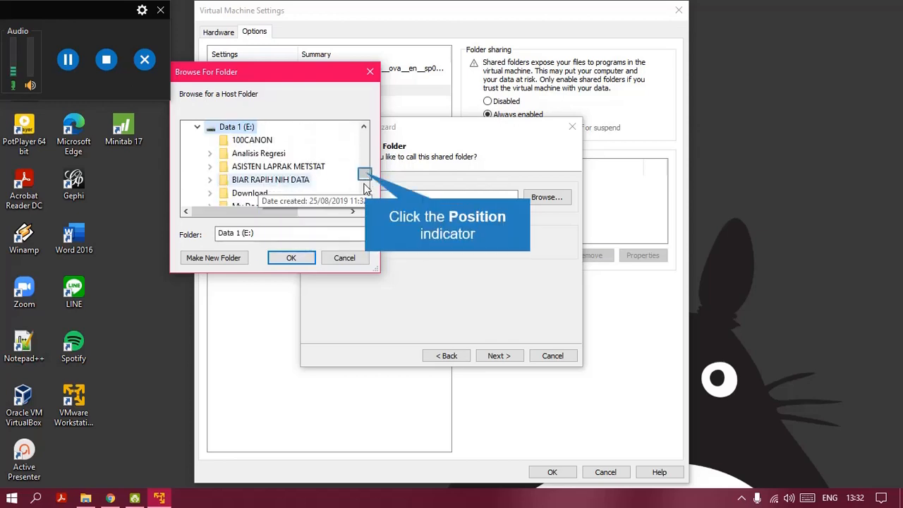
pyautogui.moveTo(365, 176); pyautogui.dragTo(366, 186)
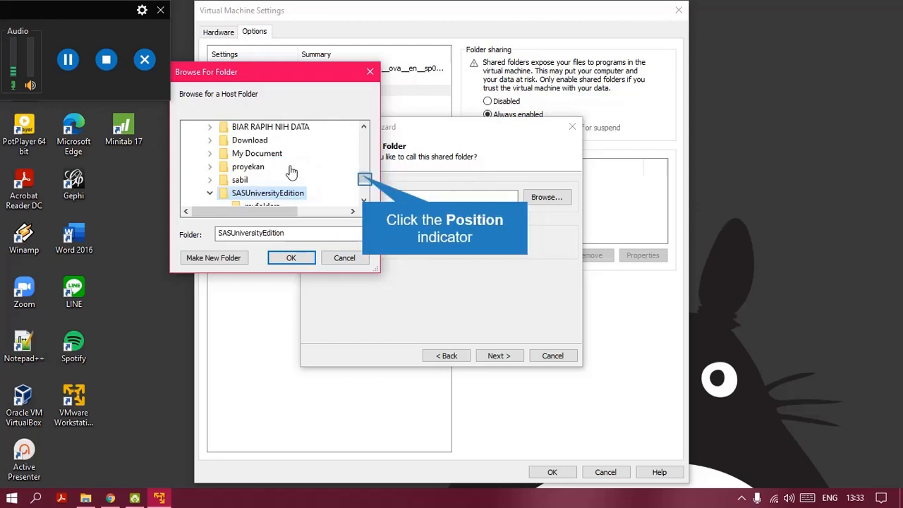
pyautogui.moveTo(364, 178); pyautogui.dragTo(365, 182)
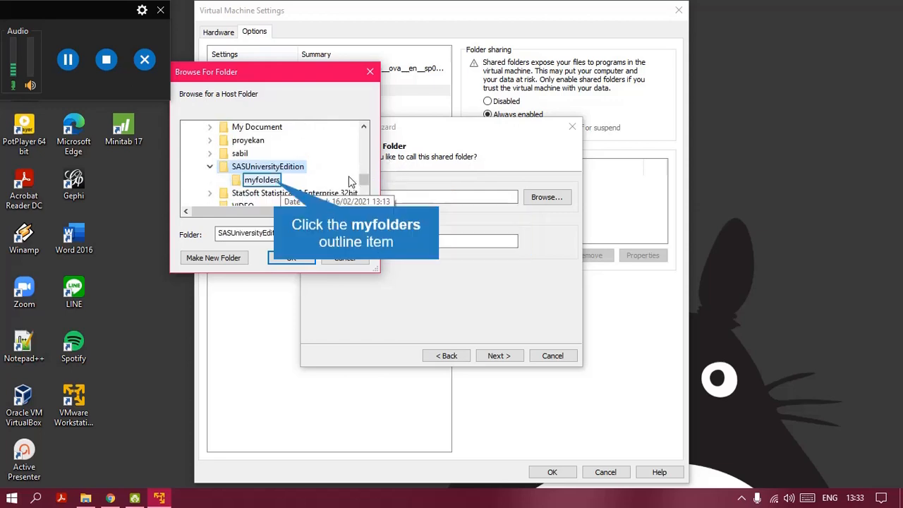
pyautogui.click(285, 181)
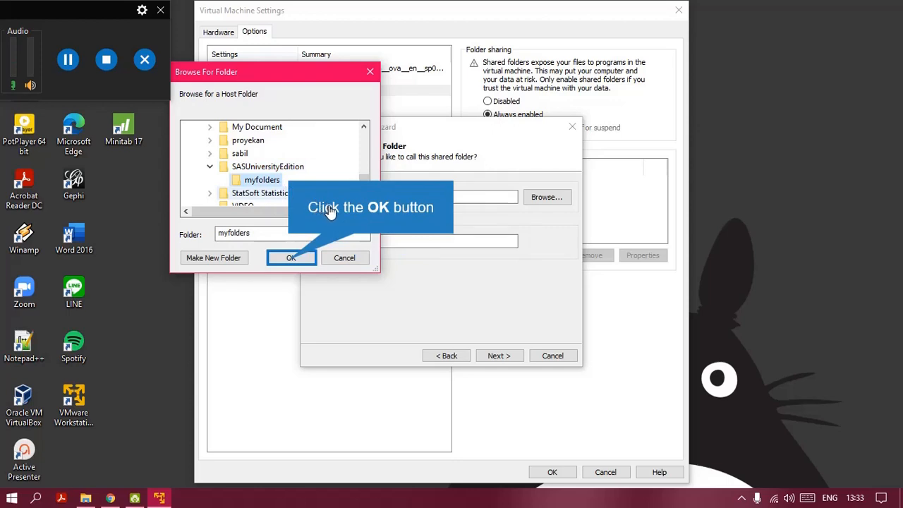
pyautogui.click(290, 259)
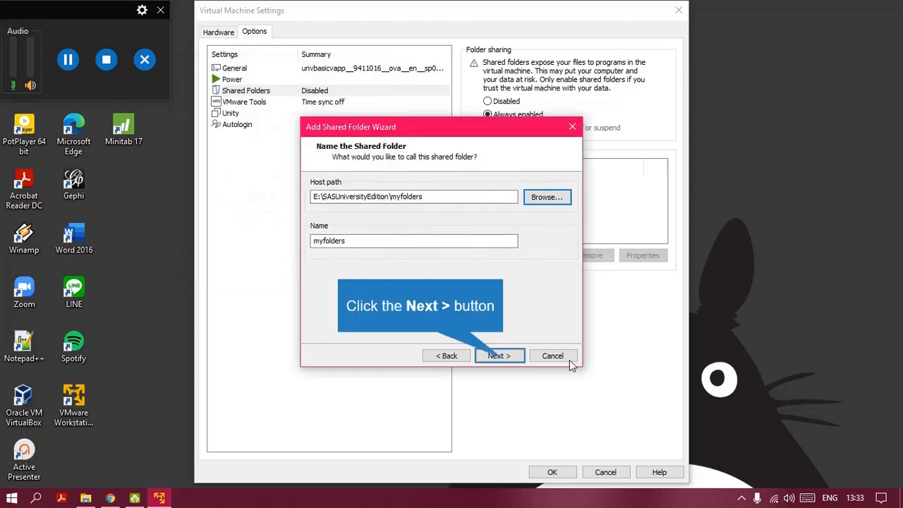
pyautogui.click(502, 356)
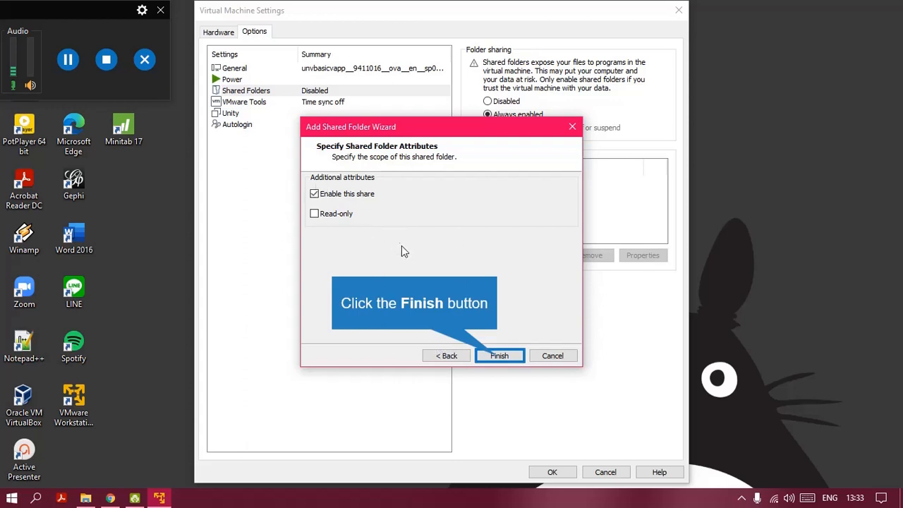
pyautogui.click(500, 356)
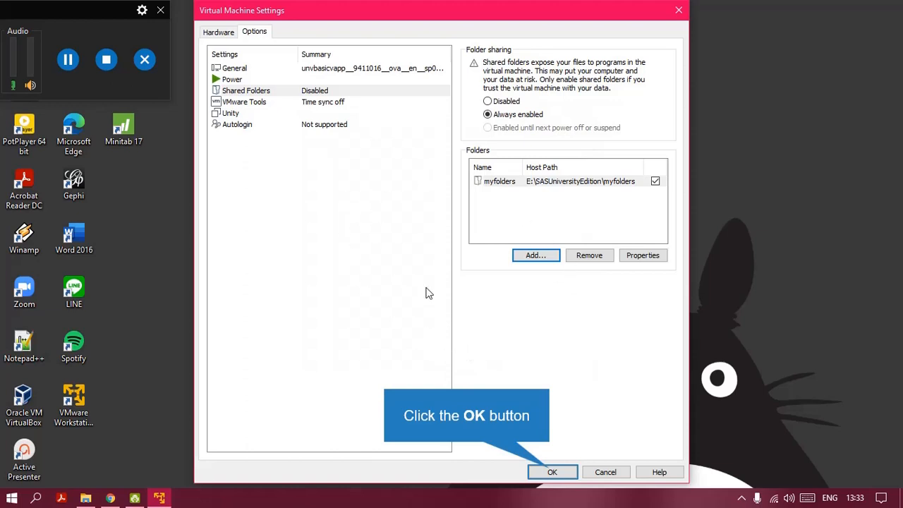
# Step: Save the VM settings and power on unvbasicvapp
pyautogui.click(550, 472)
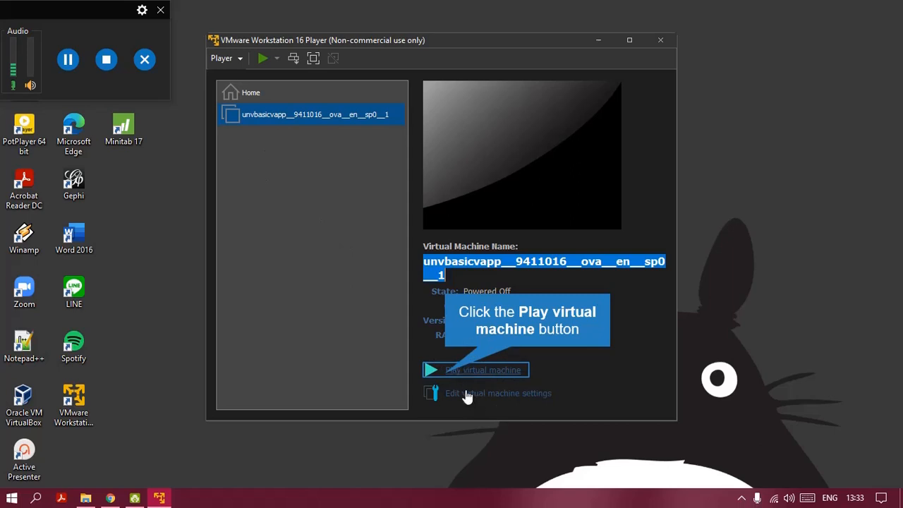
pyautogui.click(449, 380)
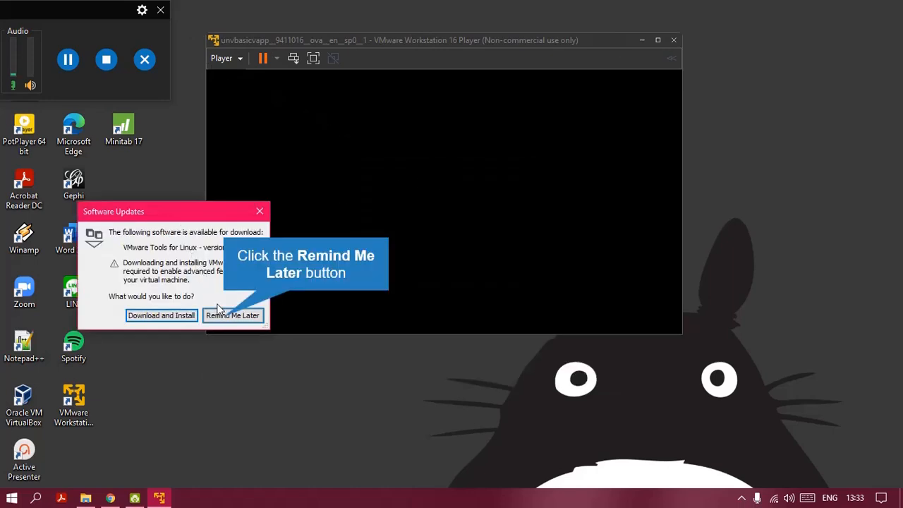
# Step: Choose Remind Me Later for the VMware Tools for Linux download
pyautogui.click(228, 316)
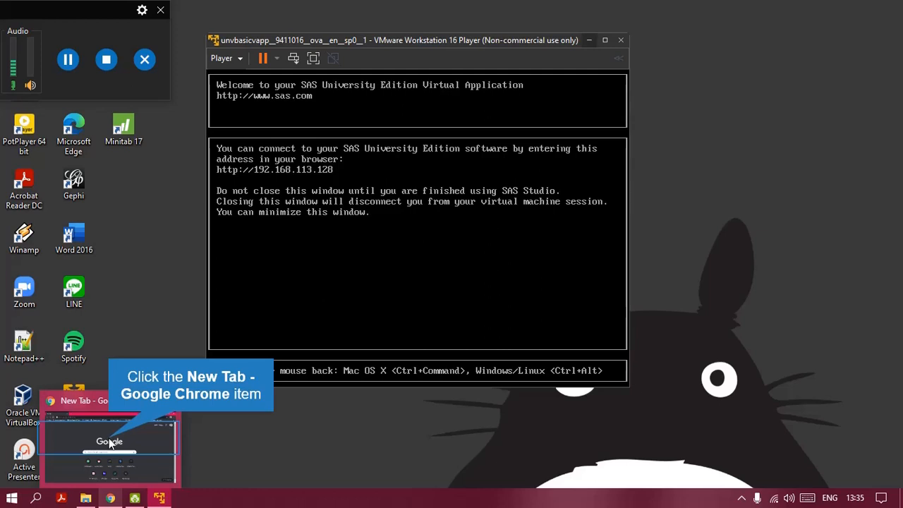
pyautogui.click(110, 443)
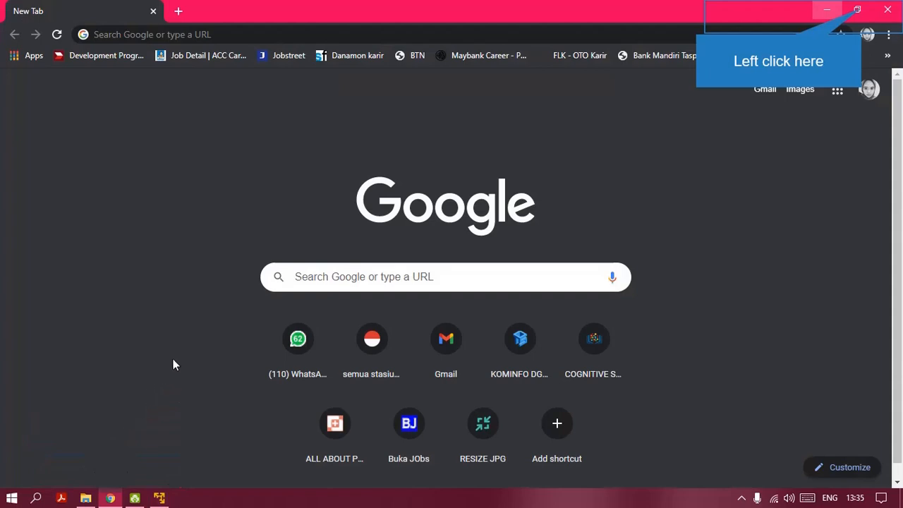
pyautogui.click(857, 9)
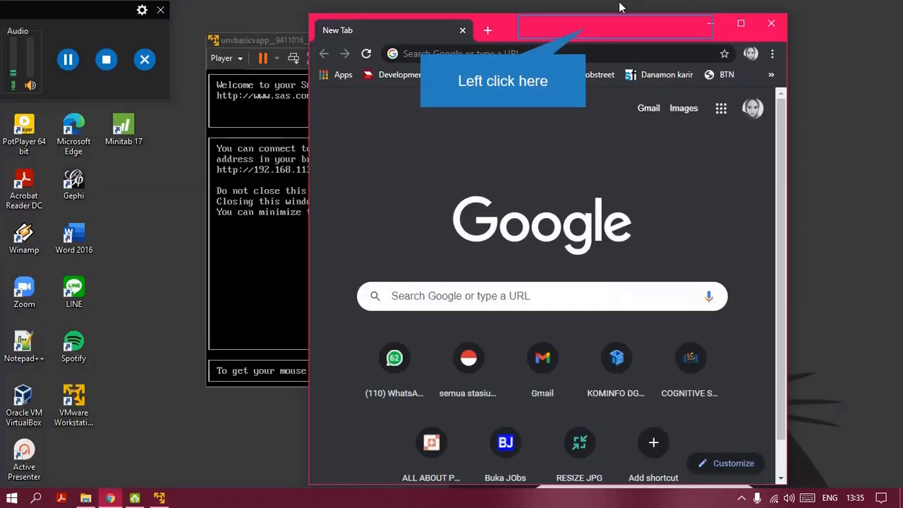
pyautogui.moveTo(588, 25); pyautogui.dragTo(783, 7)
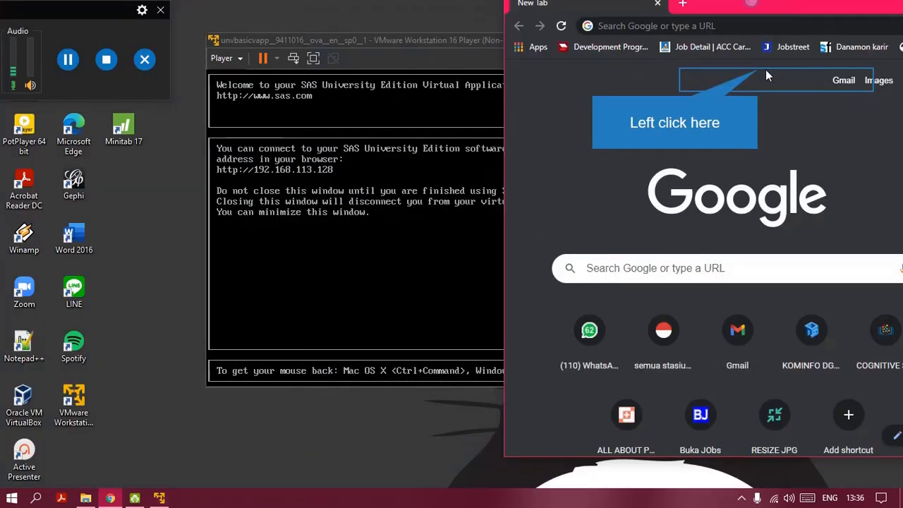
pyautogui.moveTo(759, 70); pyautogui.dragTo(700, 87)
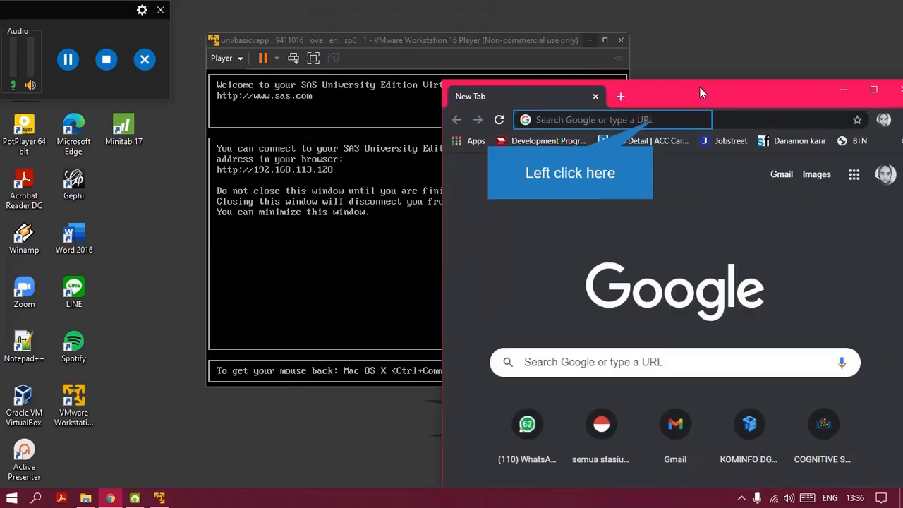
pyautogui.click(654, 120)
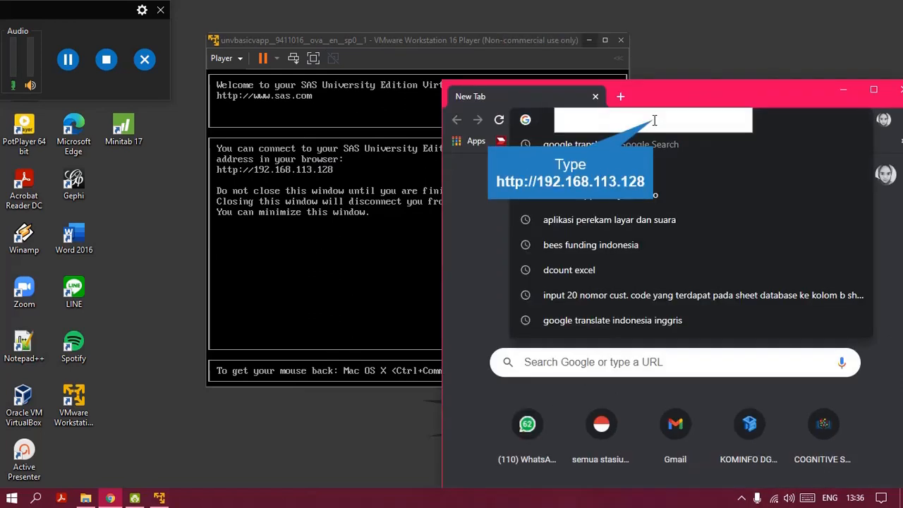
pyautogui.write('http://192.1')
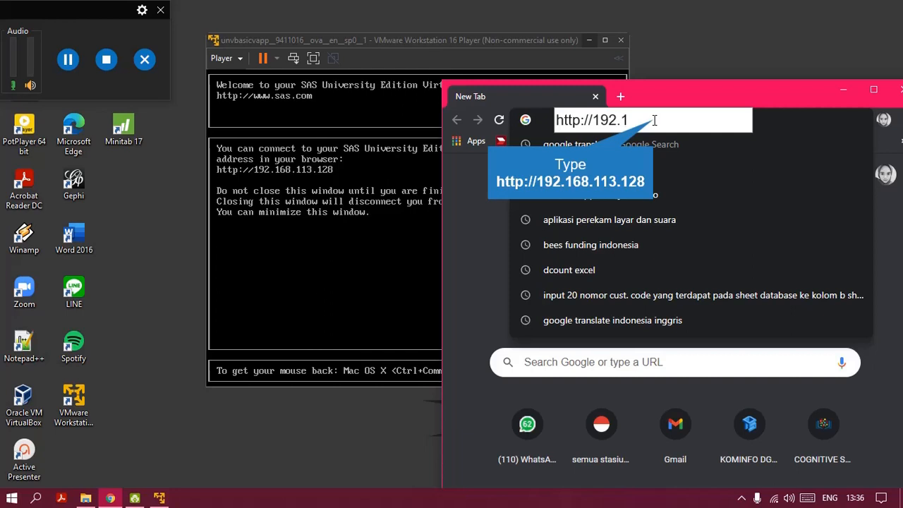
pyautogui.write('68.113.128')
pyautogui.press('Return')
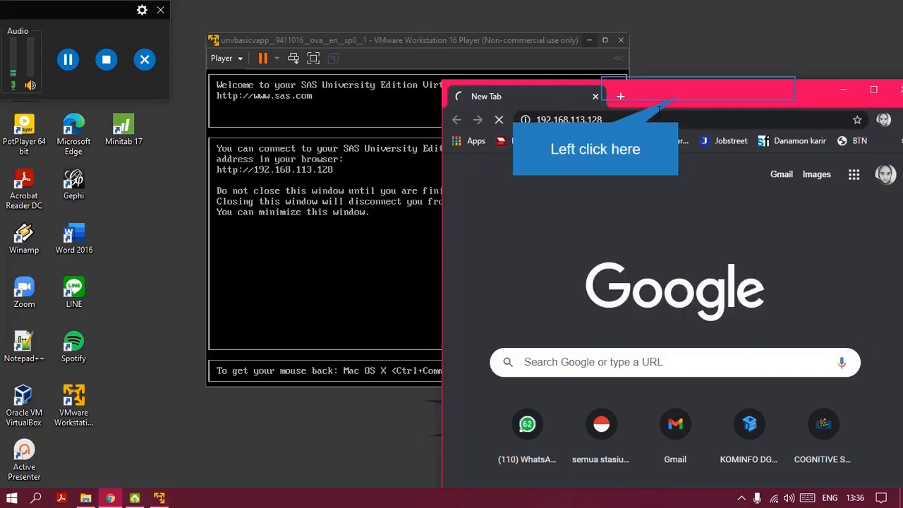
pyautogui.moveTo(681, 99); pyautogui.dragTo(508, 38)
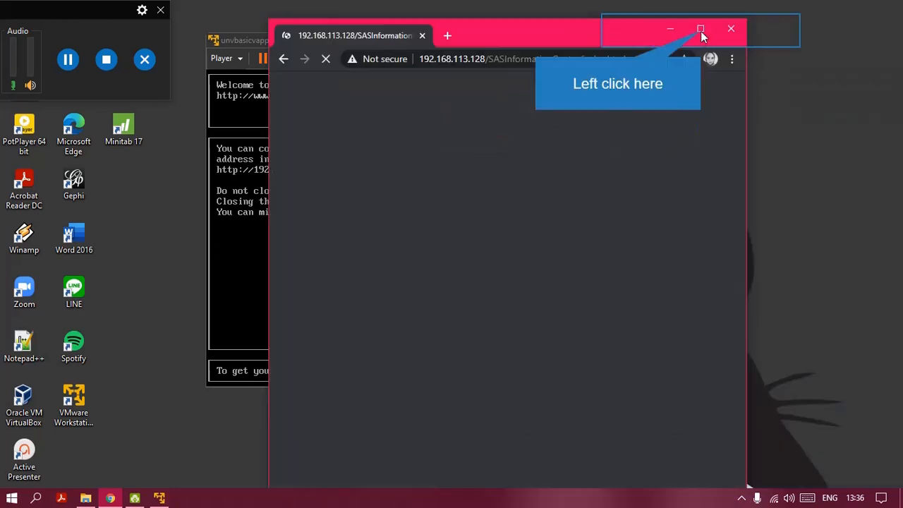
pyautogui.click(700, 30)
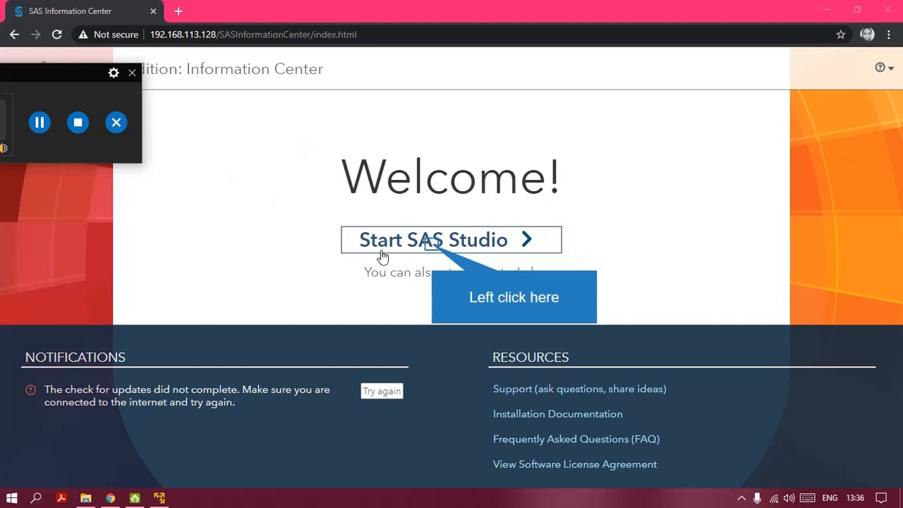
# Step: Start SAS Studio from the Information Center welcome page
pyautogui.click(418, 243)
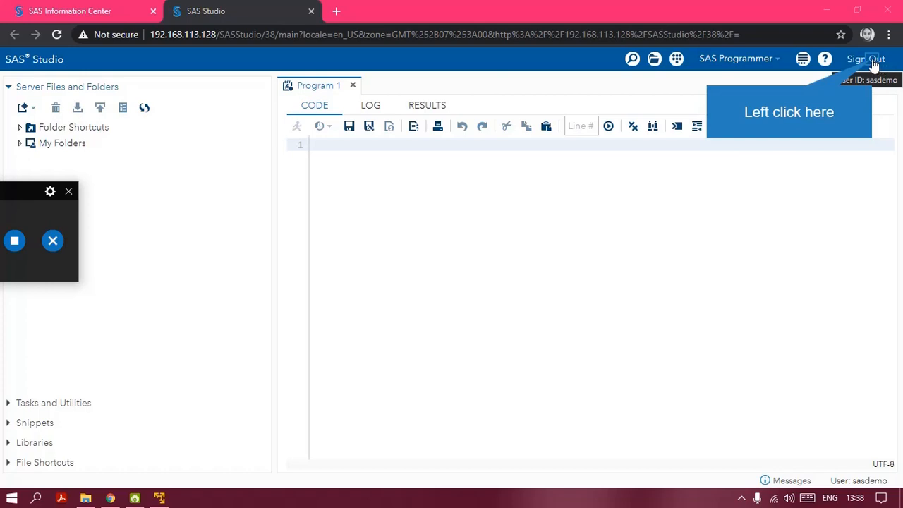
# Step: Sign out of SAS Studio and confirm with Yes
pyautogui.click(872, 60)
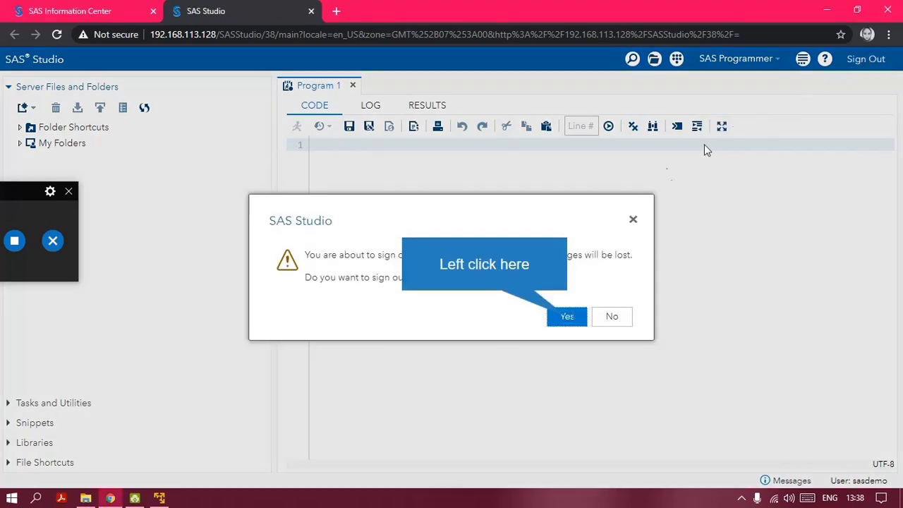
pyautogui.click(569, 318)
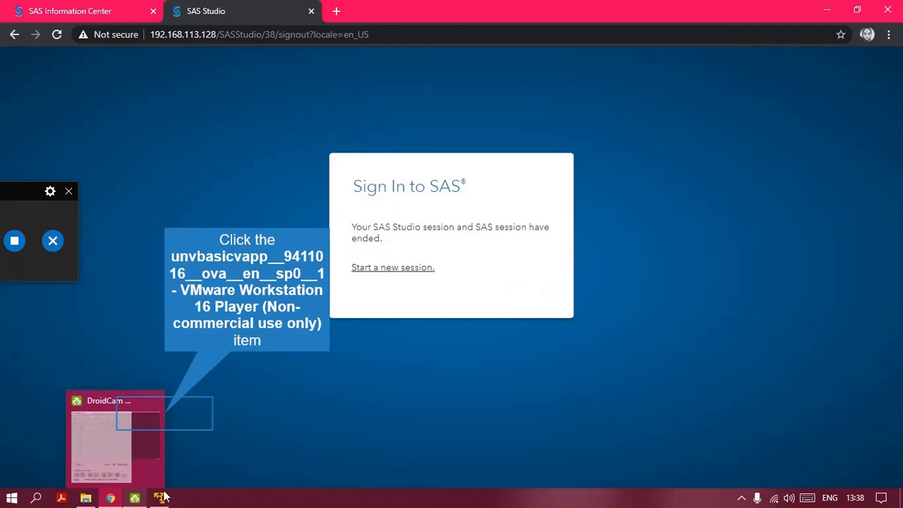
# Step: Power off the SAS virtual machine, close Chrome, and start closing the Player window
pyautogui.click(166, 423)
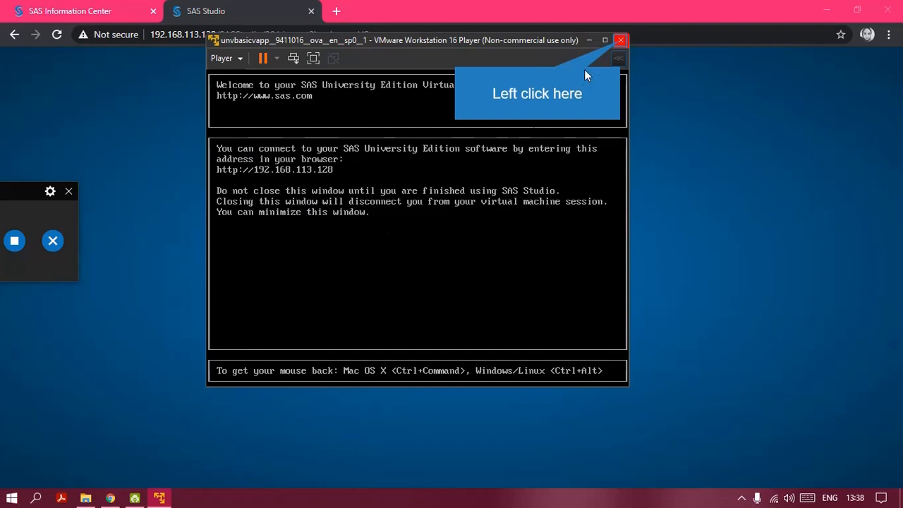
pyautogui.click(620, 42)
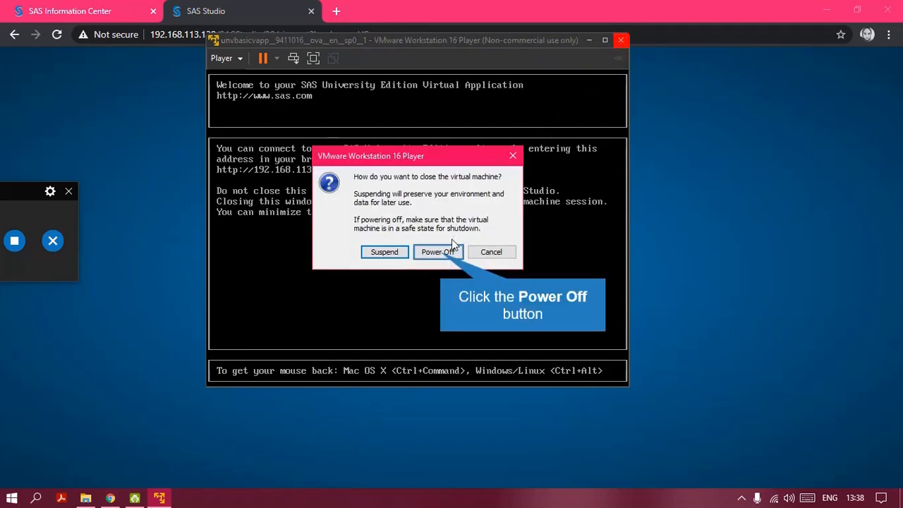
pyautogui.click(438, 253)
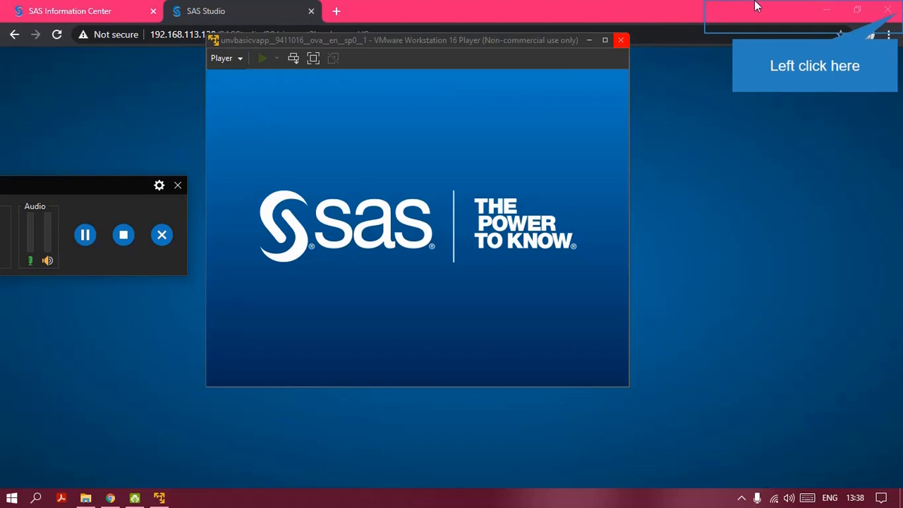
pyautogui.click(894, 16)
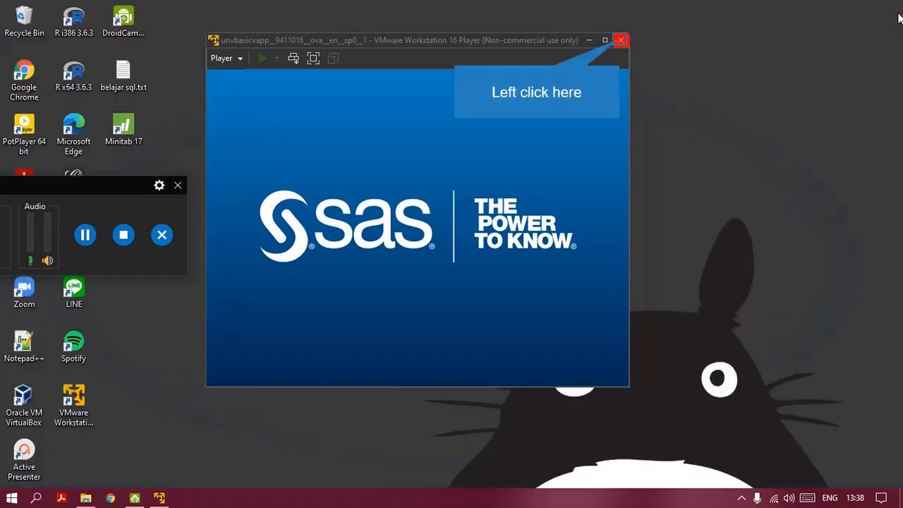
pyautogui.click(620, 40)
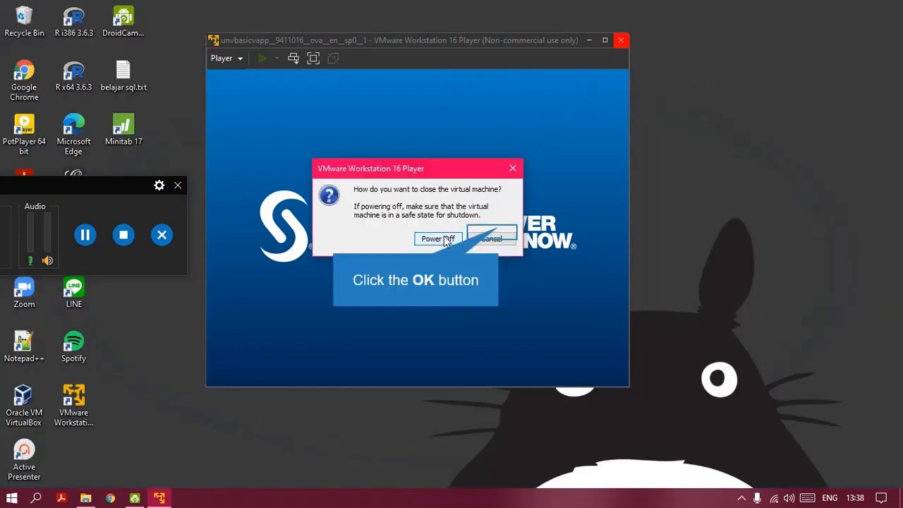